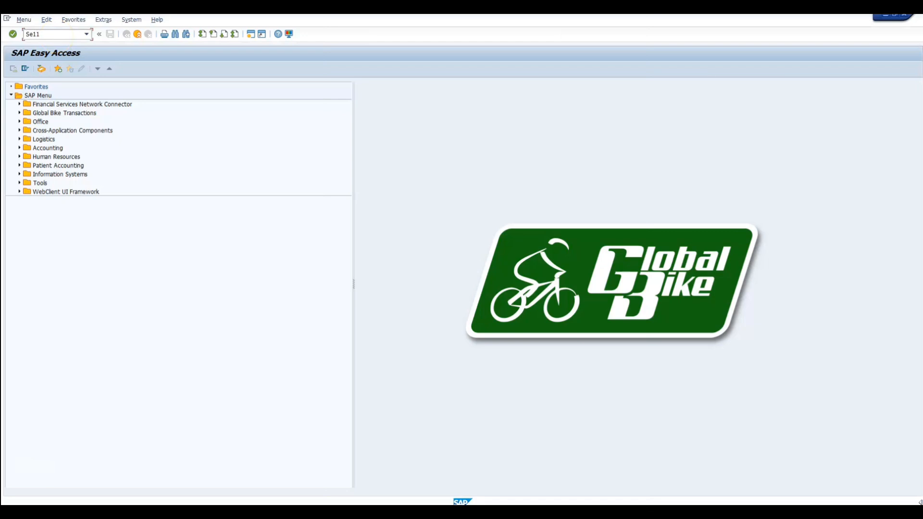
Step: Open the ABAP Dictionary with transaction Se11 and start creating the database table ZSUG_DemoStudent
key("Return")
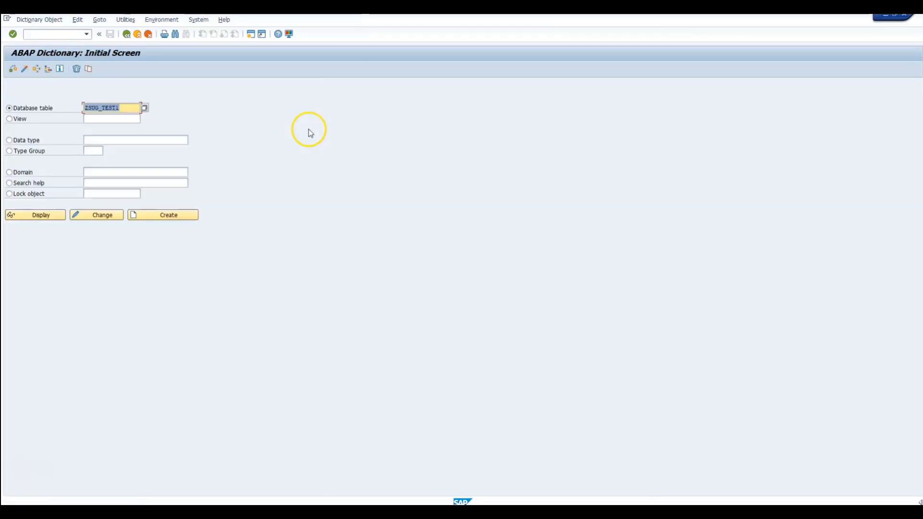
left_click(128, 108)
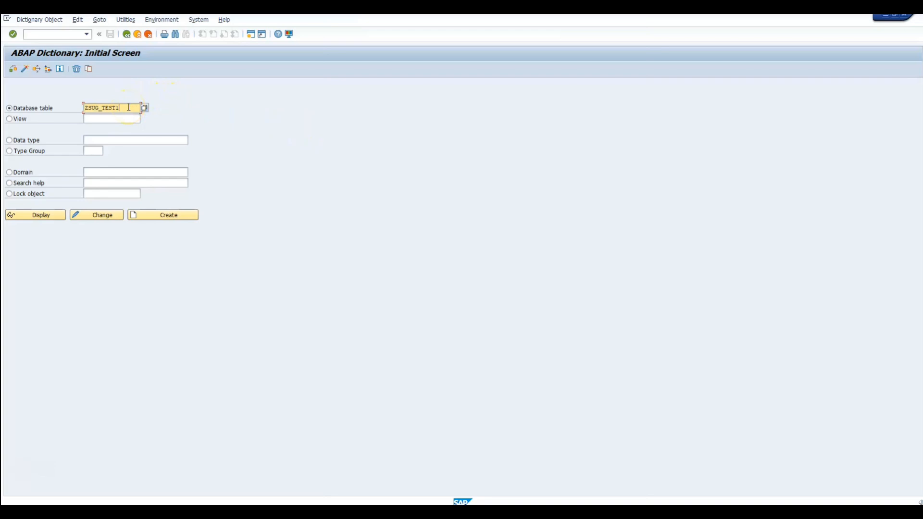
key("BackSpace")
key("BackSpace")
key("BackSpace")
key("BackSpace")
key("BackSpace")
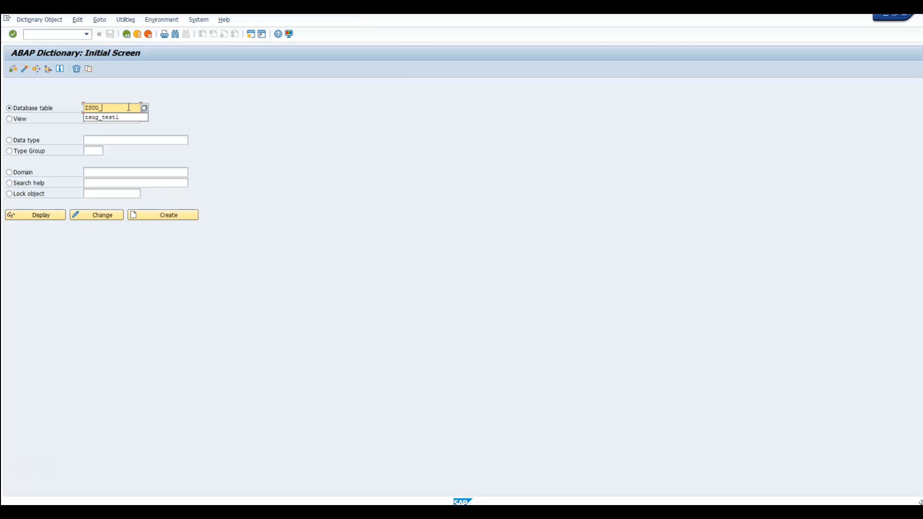
type("DemoStudent")
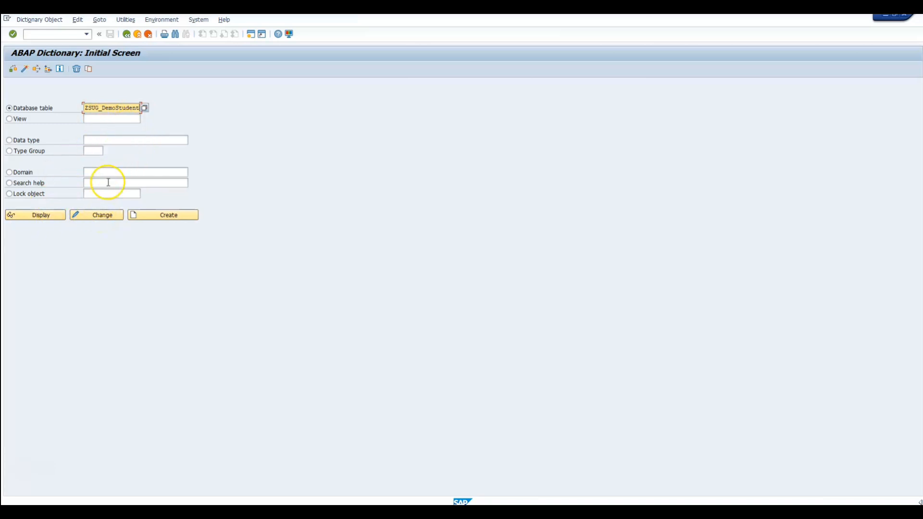
left_click(179, 218)
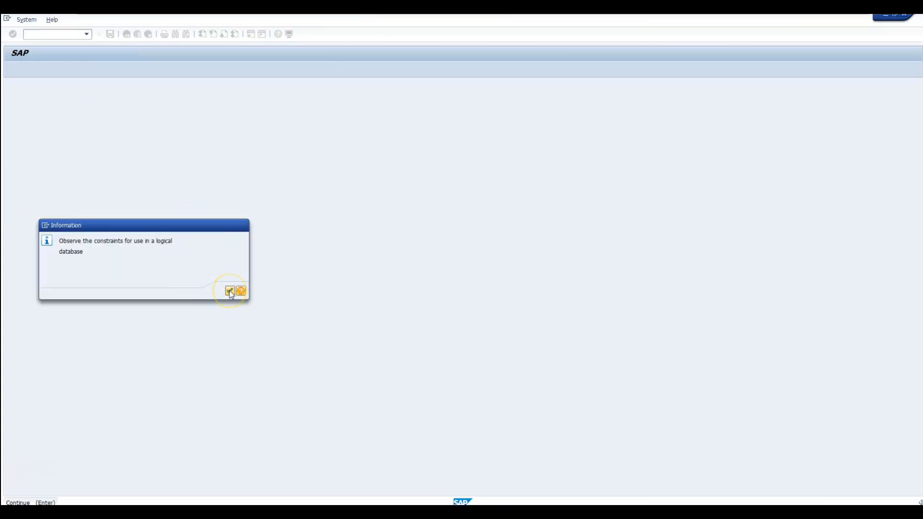
left_click(230, 292)
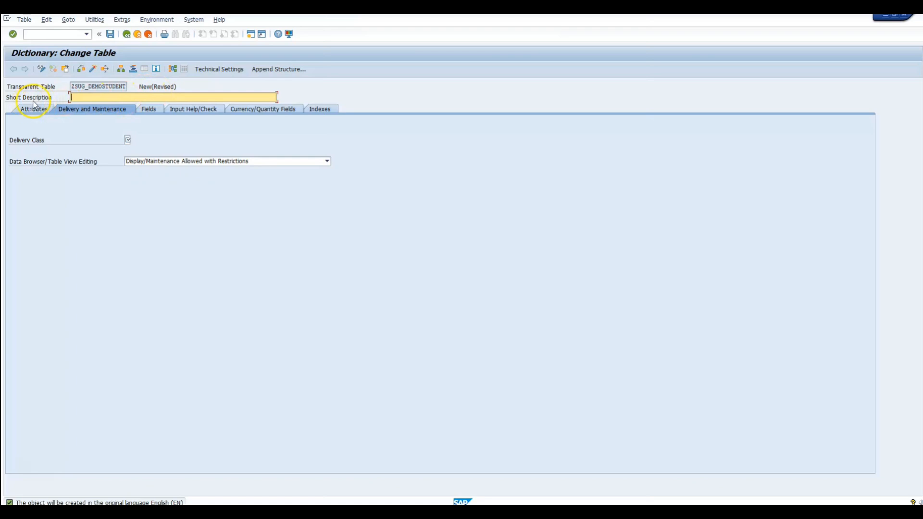
Step: Enter the author's name followed by "Student demo table" as the table's short description and set delivery class A (application table)
type("Sugandhi Student demo table")
left_click(128, 139)
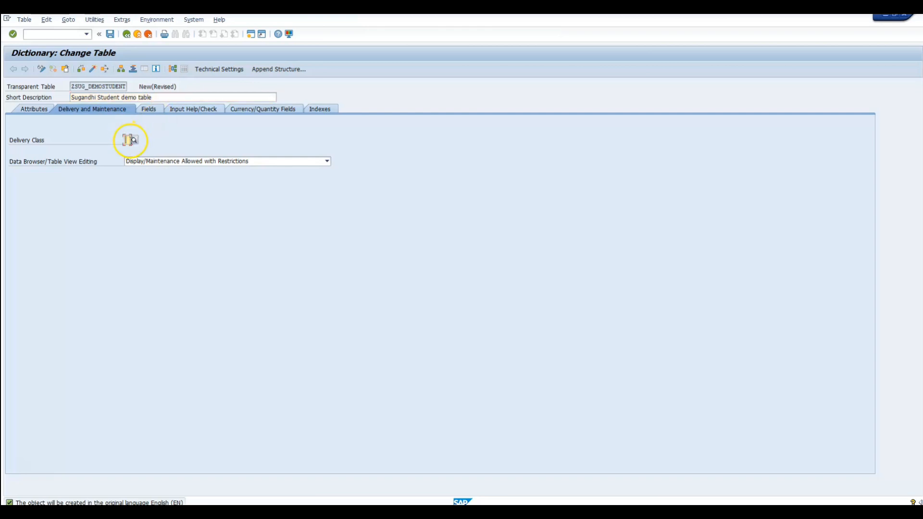
left_click(133, 141)
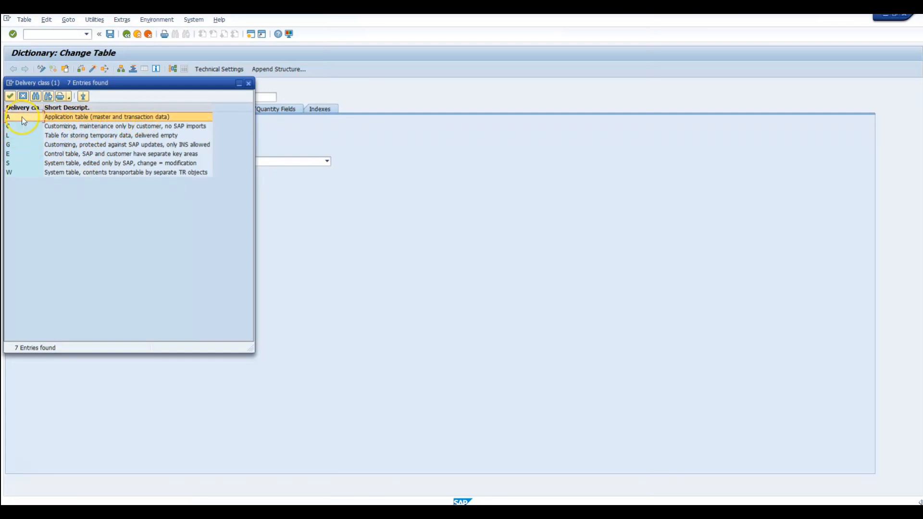
double_click(19, 116)
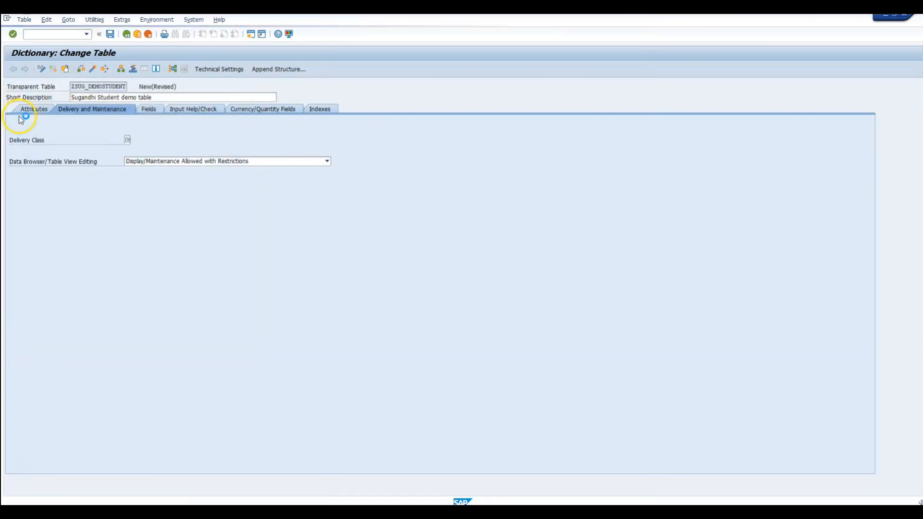
Step: Set the table's Data Browser/Table View Editing option to Display/Maintenance Allowed
left_click(193, 166)
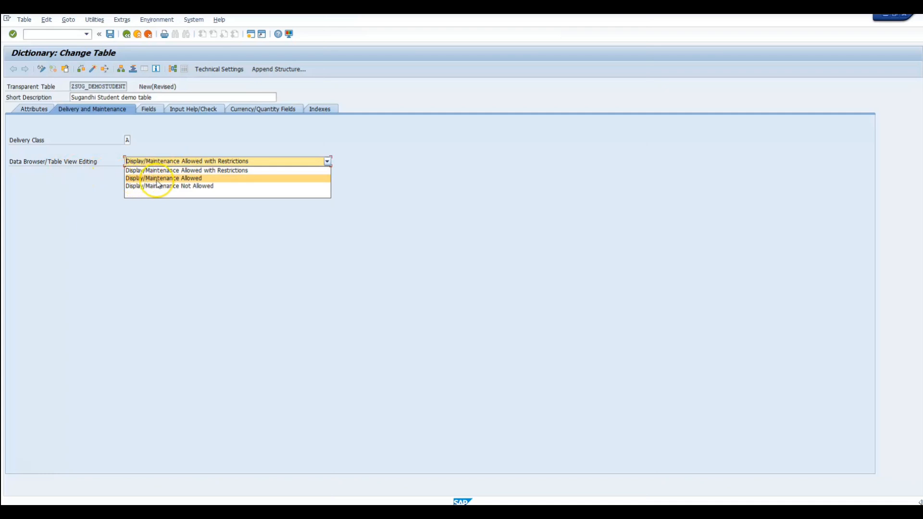
left_click(198, 179)
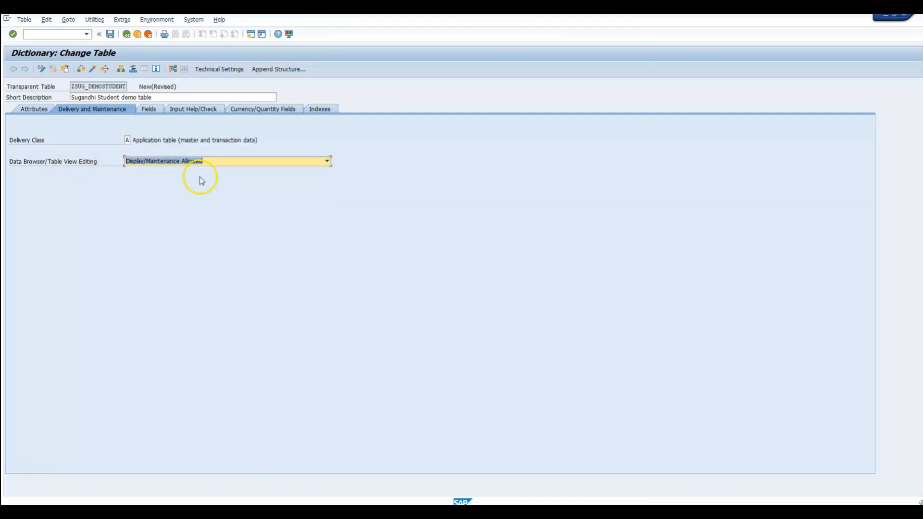
left_click(184, 166)
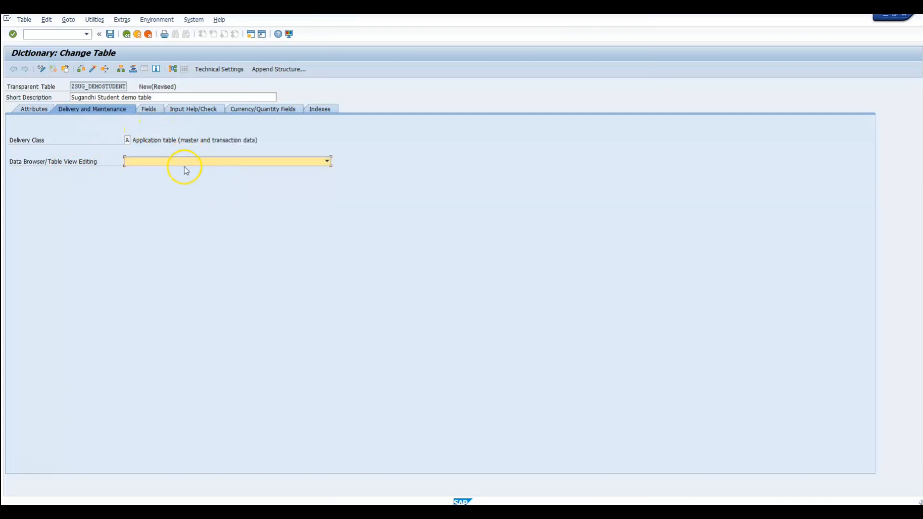
Step: Add the field MANDT with data element MANDT as the table's first field and mark it as a key
left_click(148, 110)
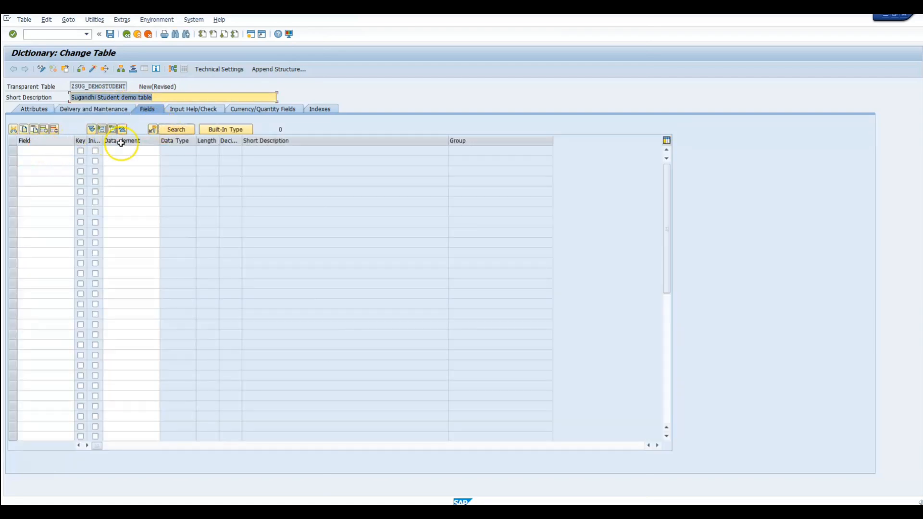
left_click(57, 150)
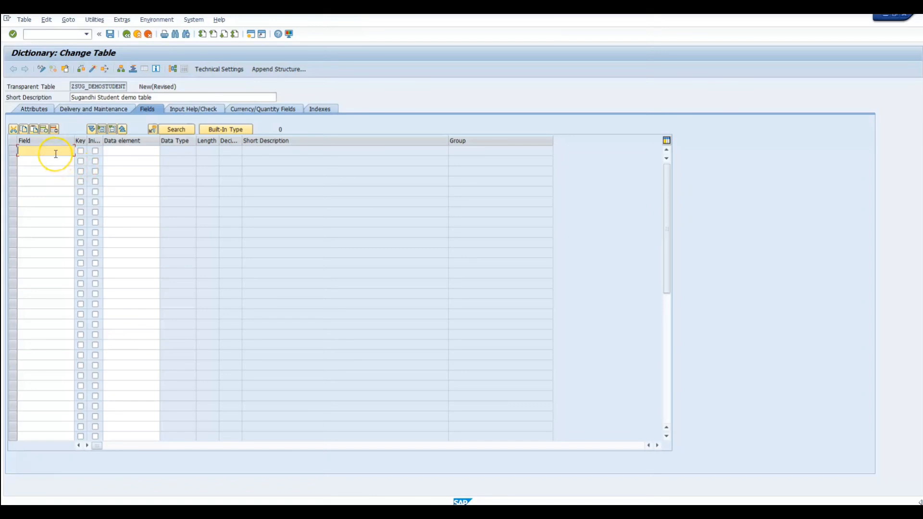
type("MANDT")
key("Return")
left_click(120, 148)
type("MA")
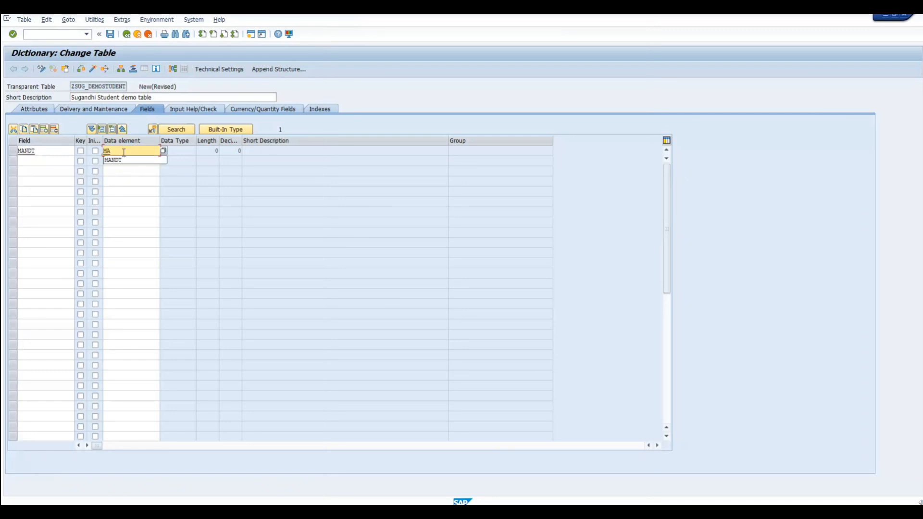
type("NDT")
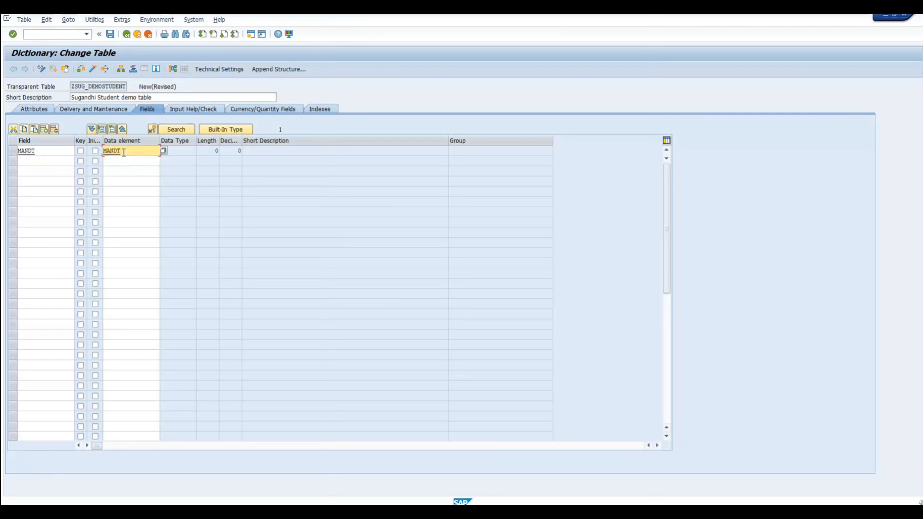
key("Return")
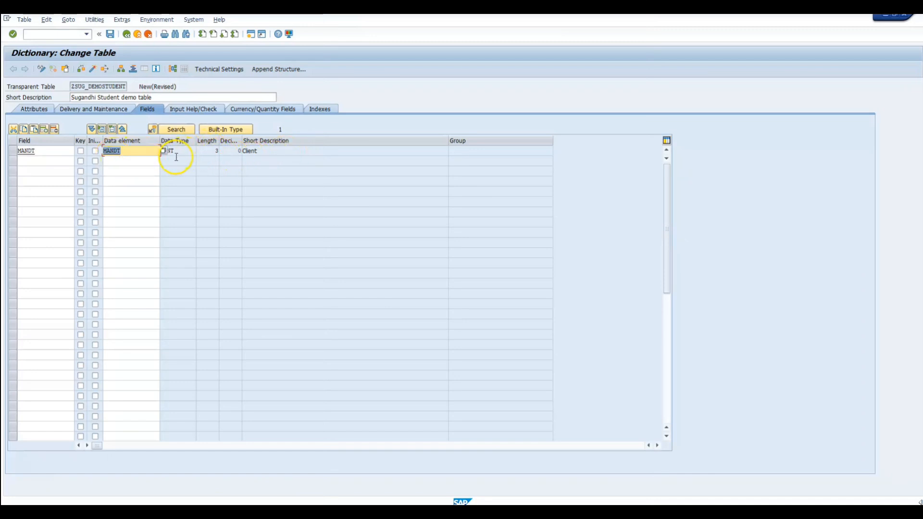
left_click(81, 152)
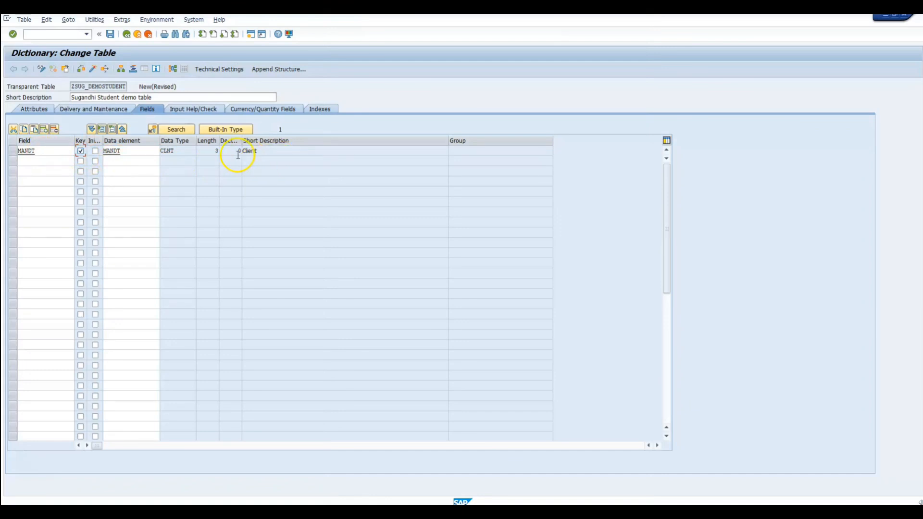
Step: Add a second key field STU_ID to the table with the data element Zsug_rollno
left_click(46, 162)
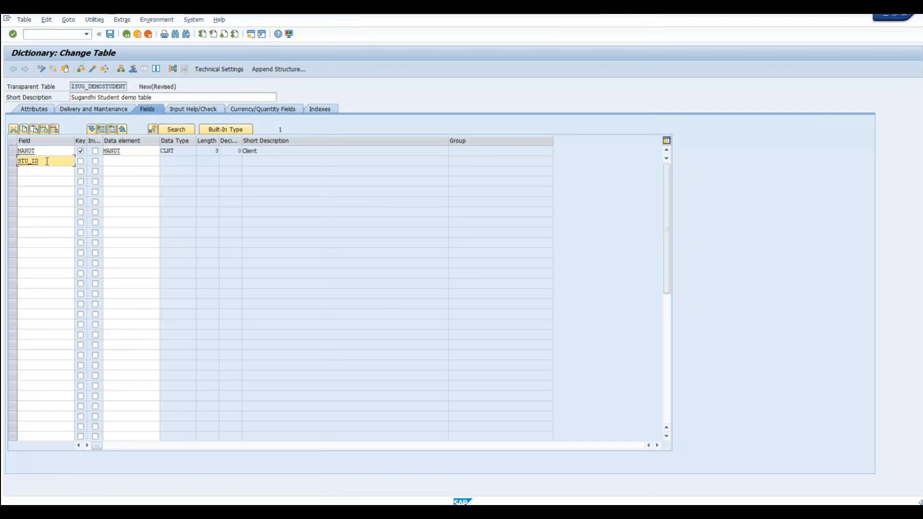
left_click(81, 162)
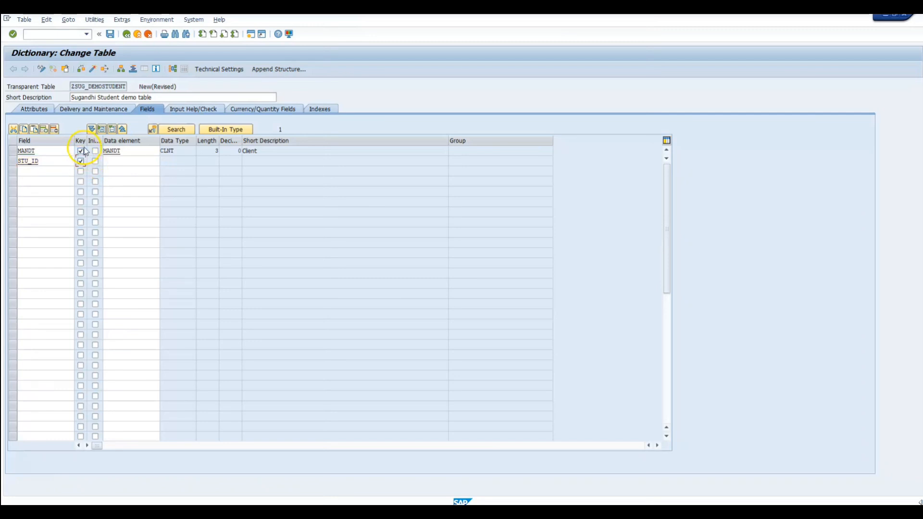
left_click(82, 162)
left_click(117, 161)
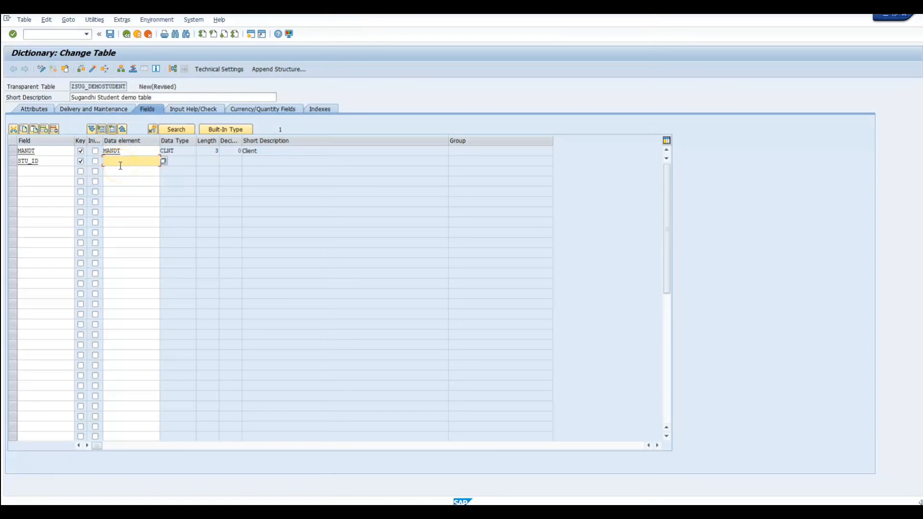
type("Zsug_rollno")
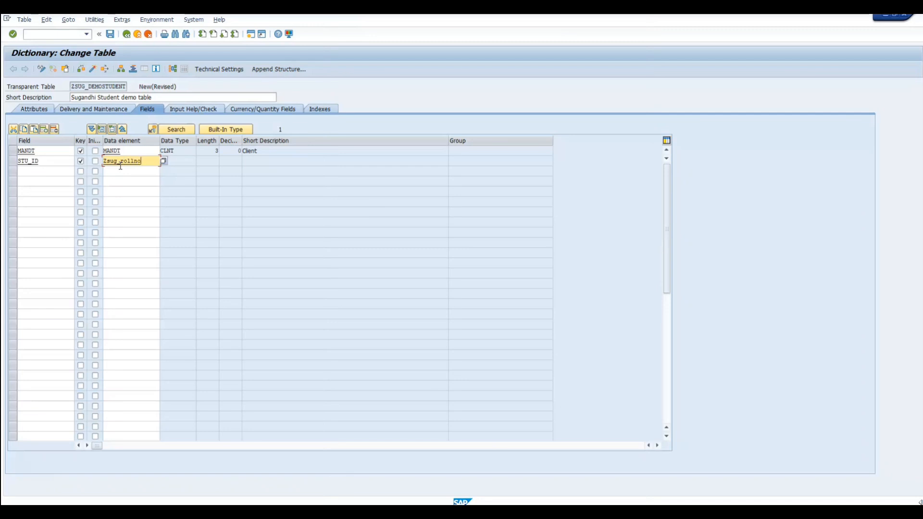
left_click(153, 164)
key("Return")
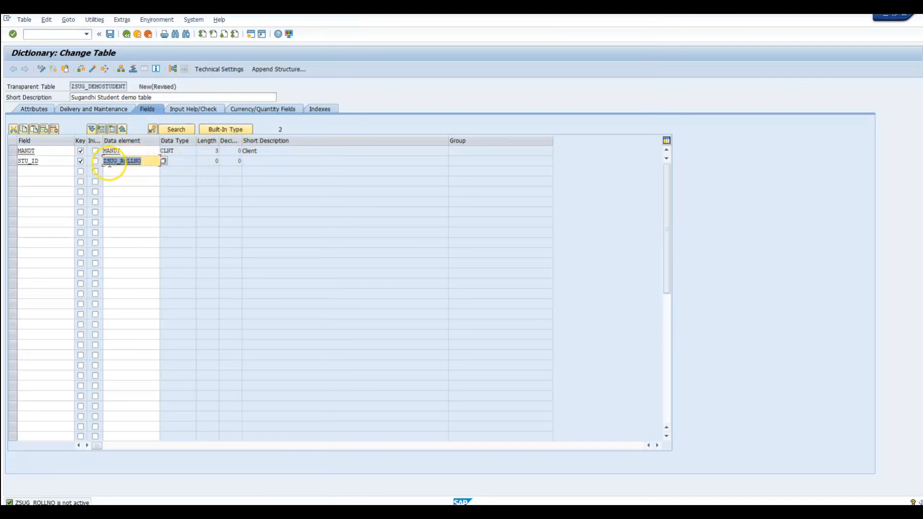
Step: Open the data element ZSUG_ROLLNO, saving the table to package Z_SUG_PACKAGE and accepting the proposed workbench request
double_click(131, 161)
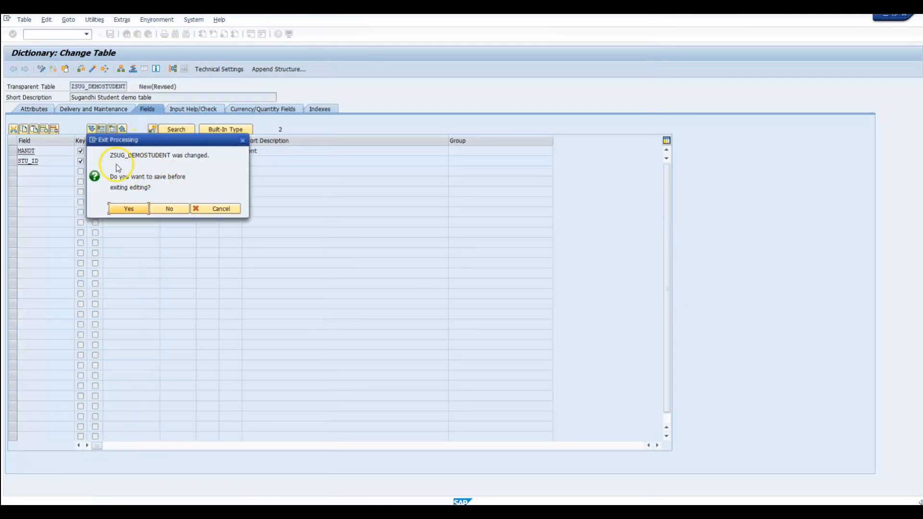
left_click(128, 208)
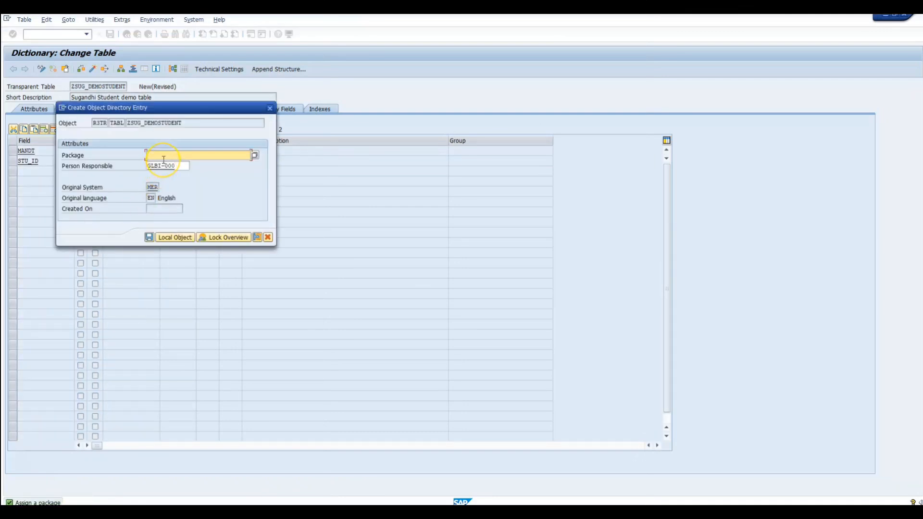
type("z_sug")
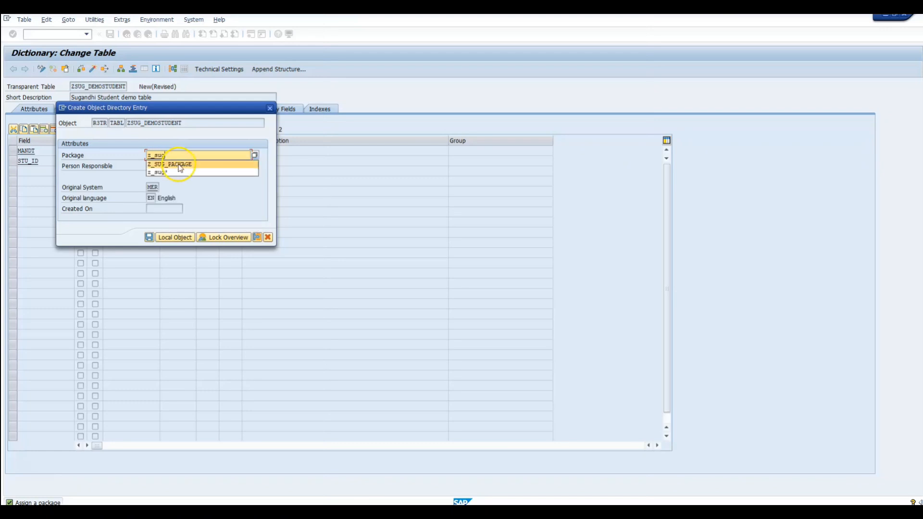
left_click(176, 164)
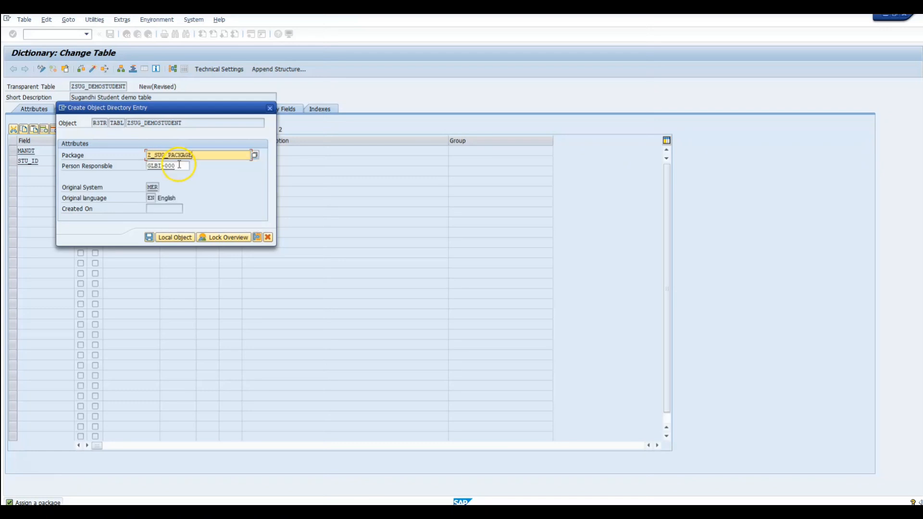
left_click(149, 237)
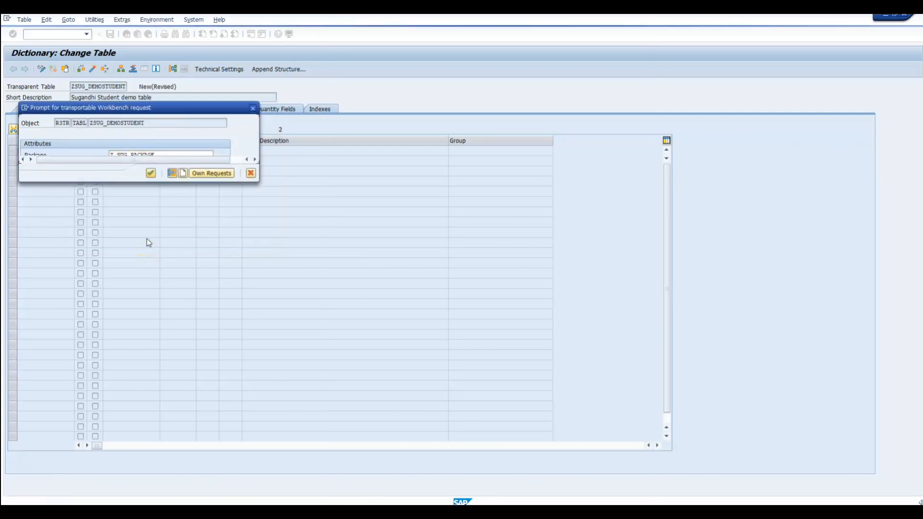
left_click(151, 173)
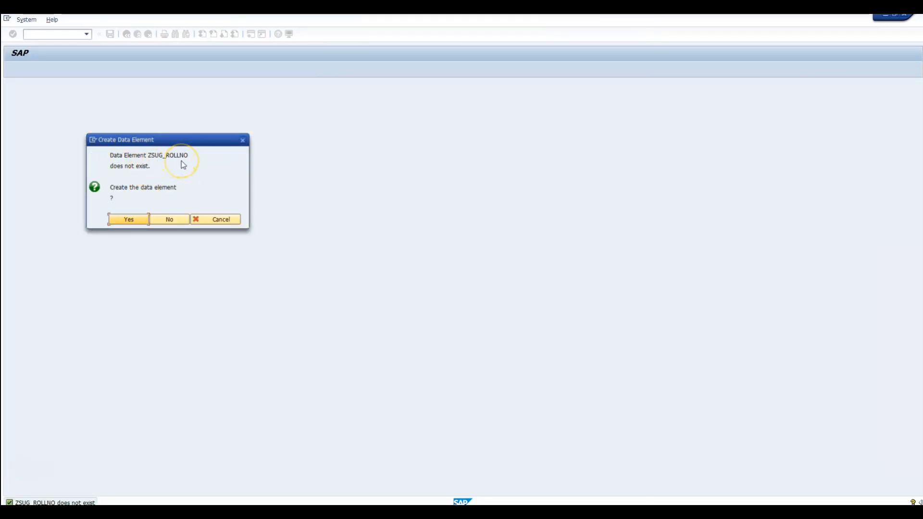
Step: Create the data element ZSUG_ROLLNO, describe it with the author's name and "Student roll no", and assign the domain Zsug_rollno
left_click(128, 220)
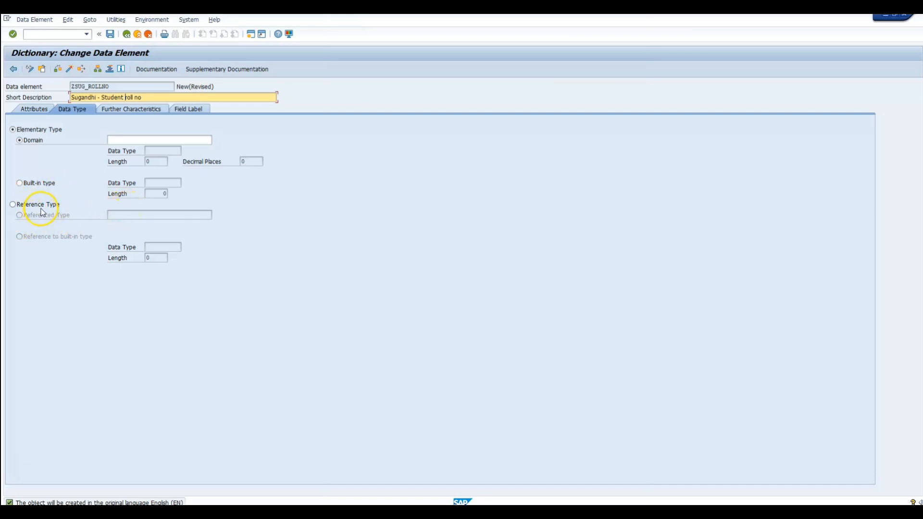
left_click(121, 139)
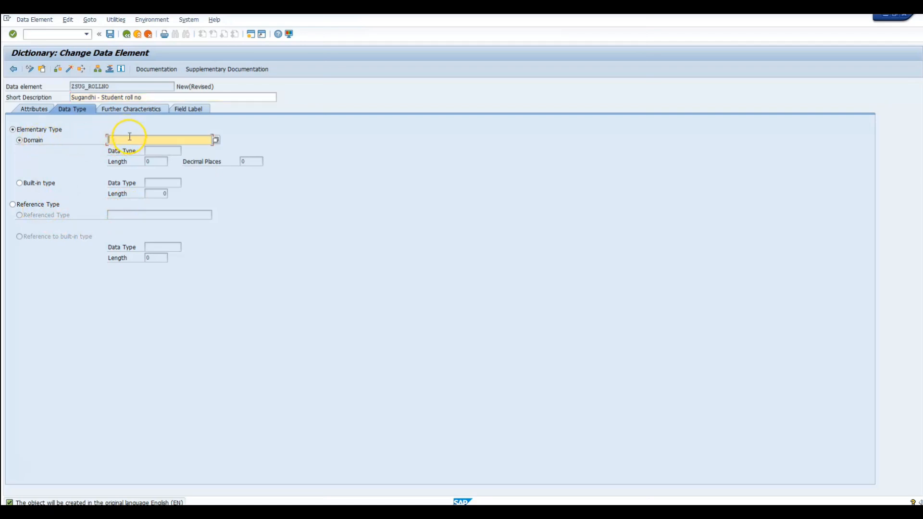
type("Z")
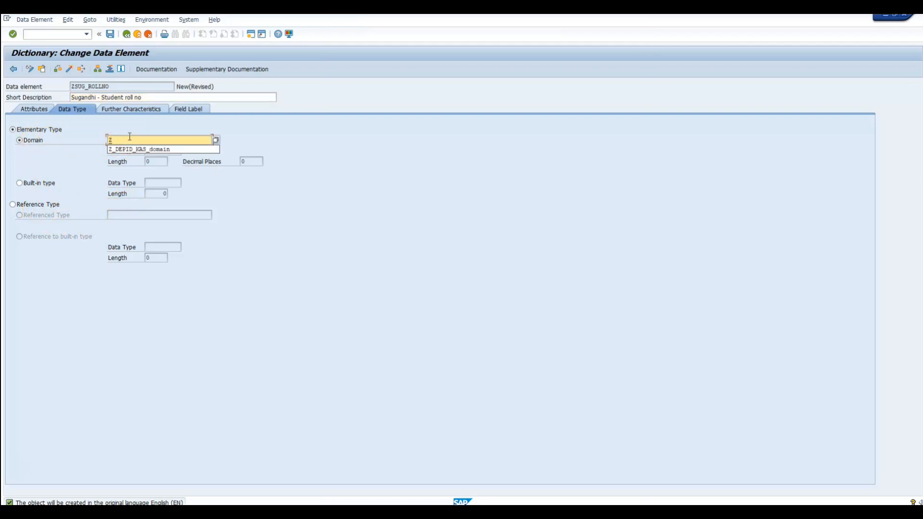
type("su")
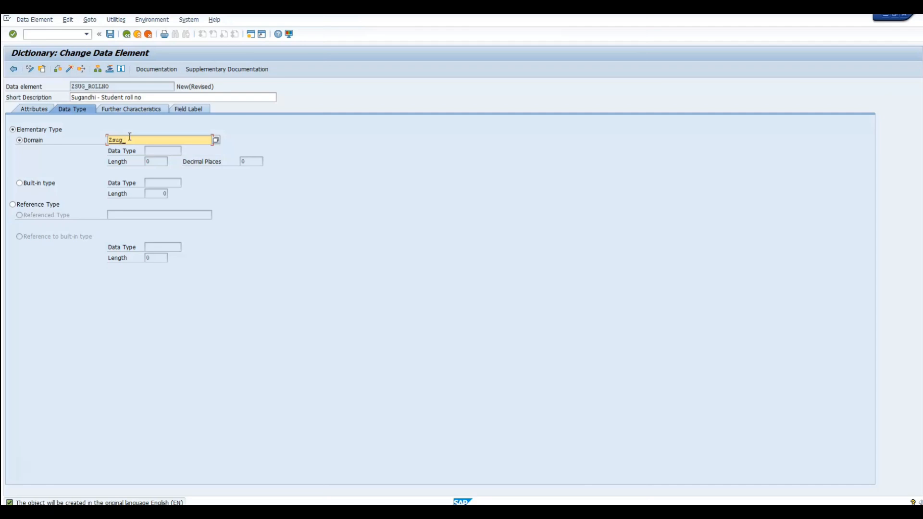
type("g_roll")
type("no")
Step: Save the data element to package Z_SUG_PACKAGE under the proposed workbench request, and agree to create the domain ZSUG_ROLLNO
left_click(135, 142)
double_click(134, 142)
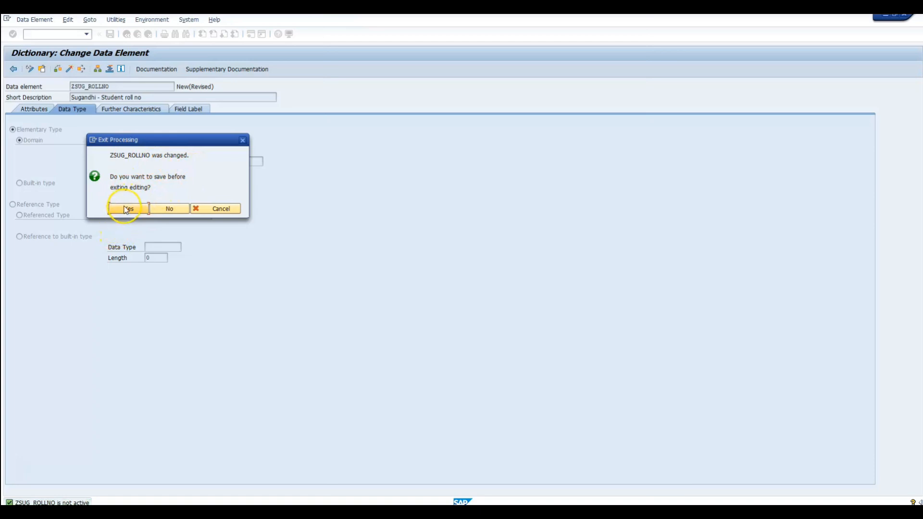
left_click(125, 209)
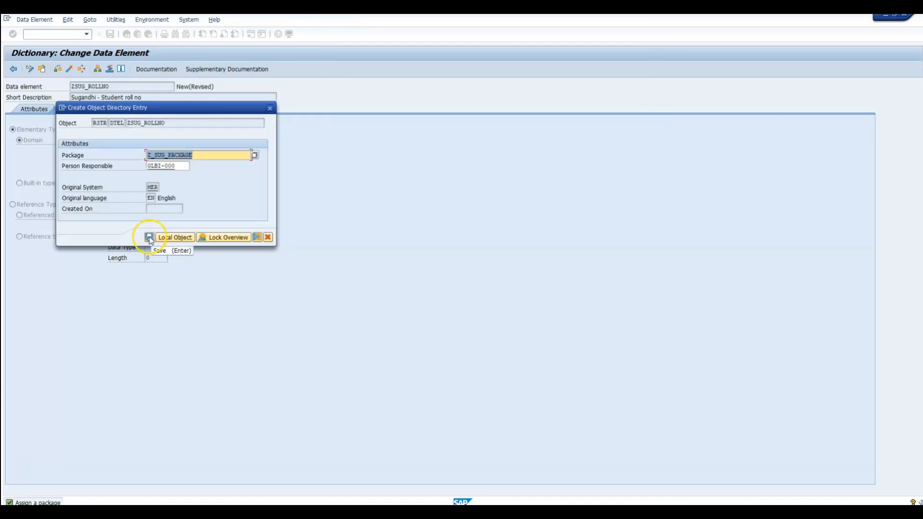
left_click(149, 238)
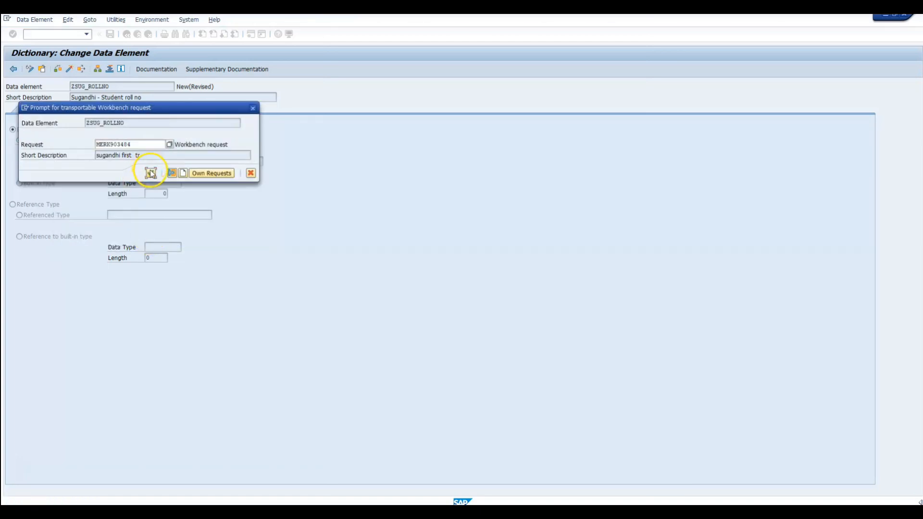
left_click(151, 173)
left_click(129, 219)
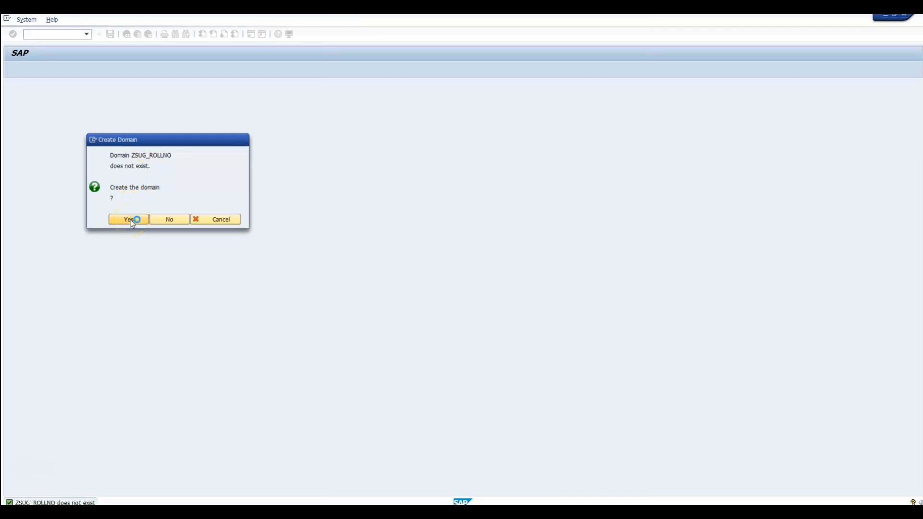
Step: Describe the new domain with the author's name followed by "roll no domain"
type("su")
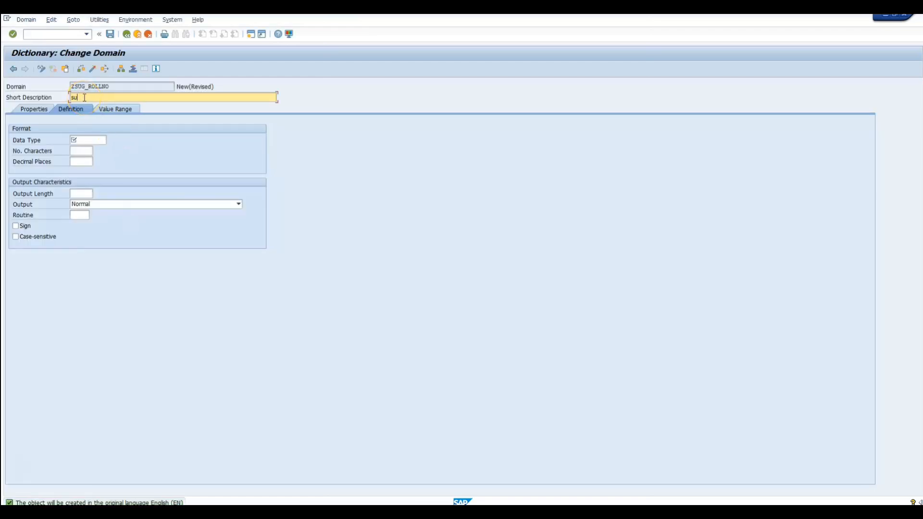
type("gandhi roll")
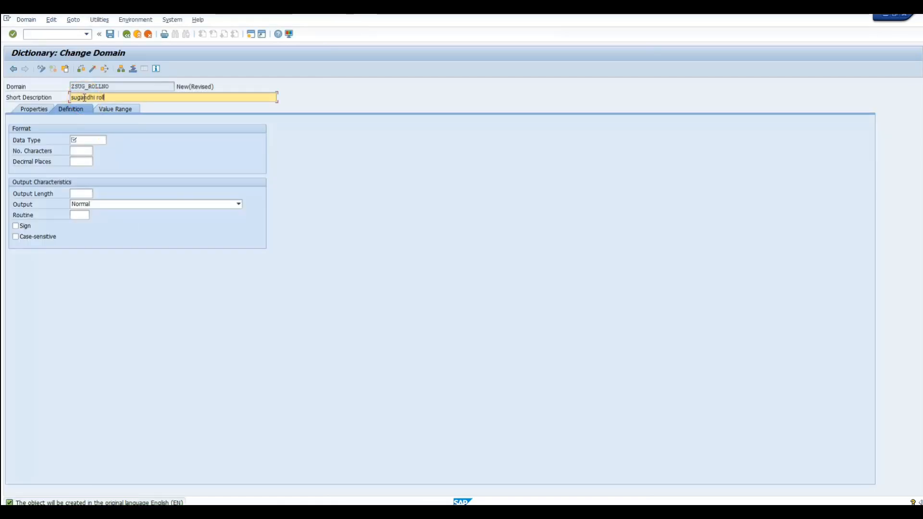
type(" no domain")
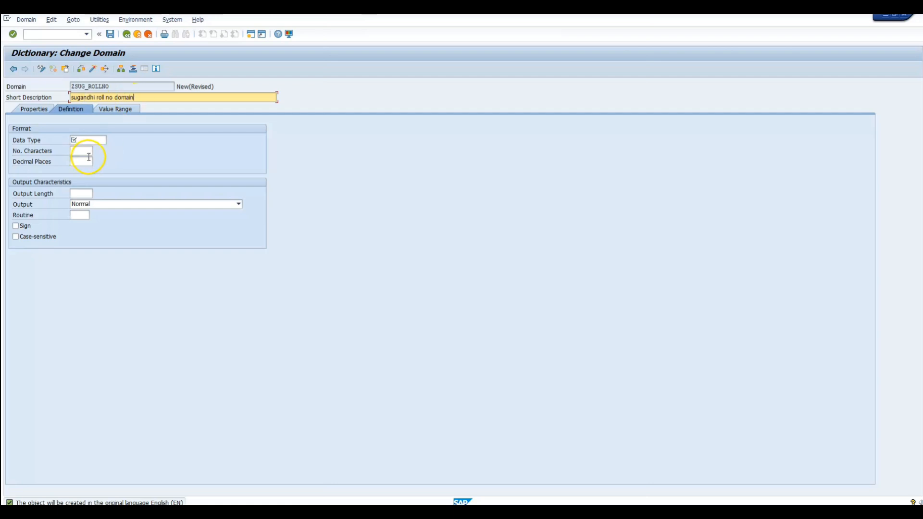
Step: Set the domain's data type to INT2 with 0 decimal places
left_click(88, 139)
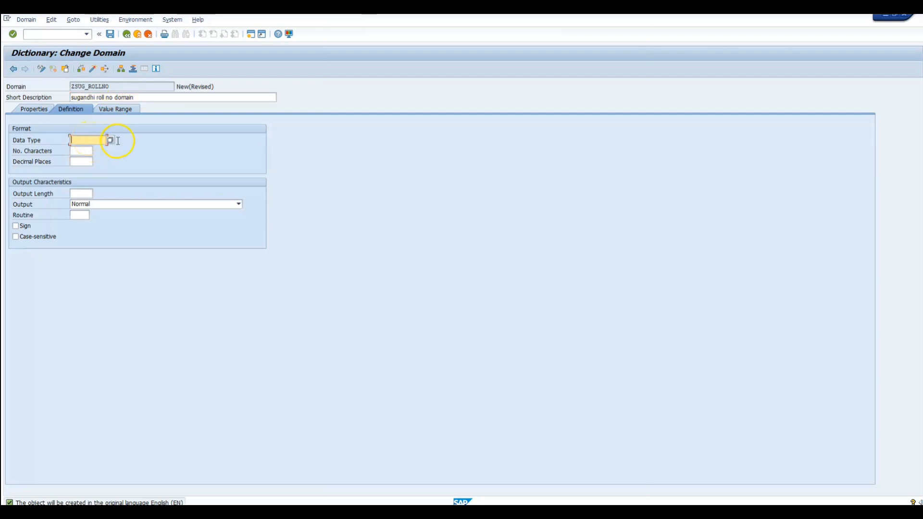
left_click(111, 141)
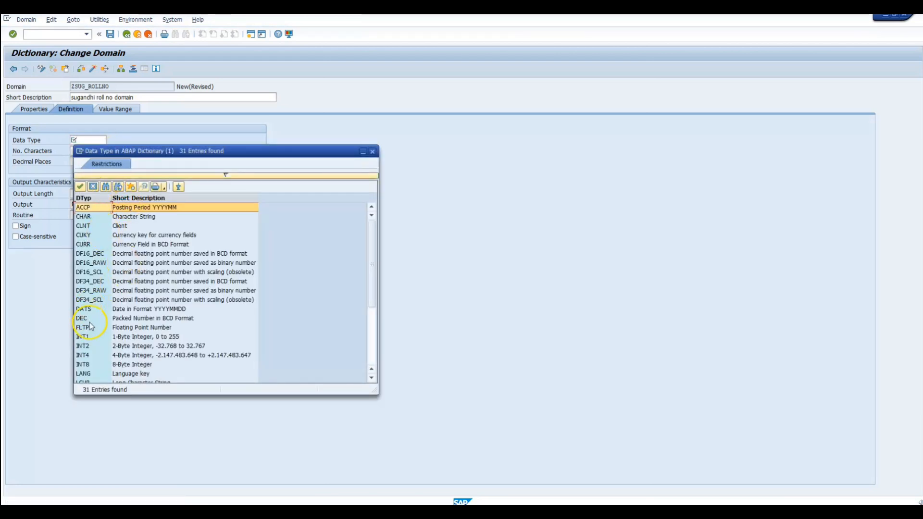
double_click(87, 347)
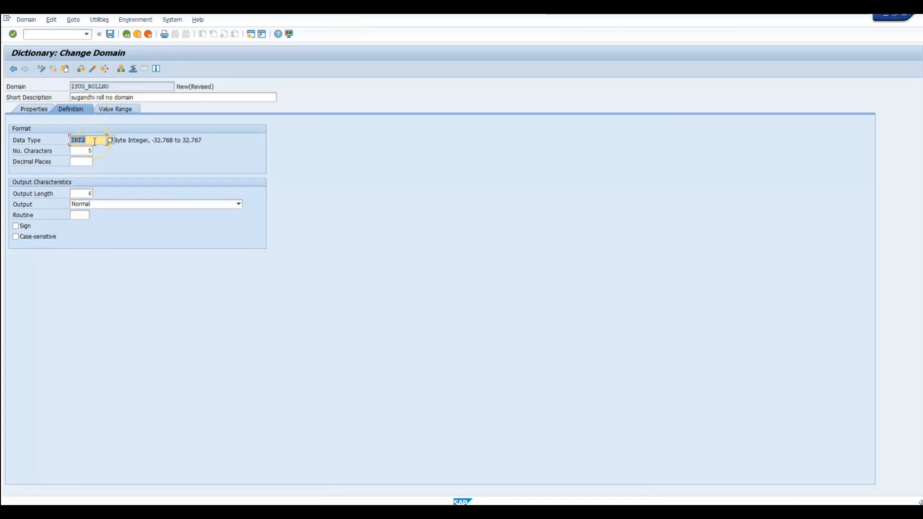
left_click(83, 163)
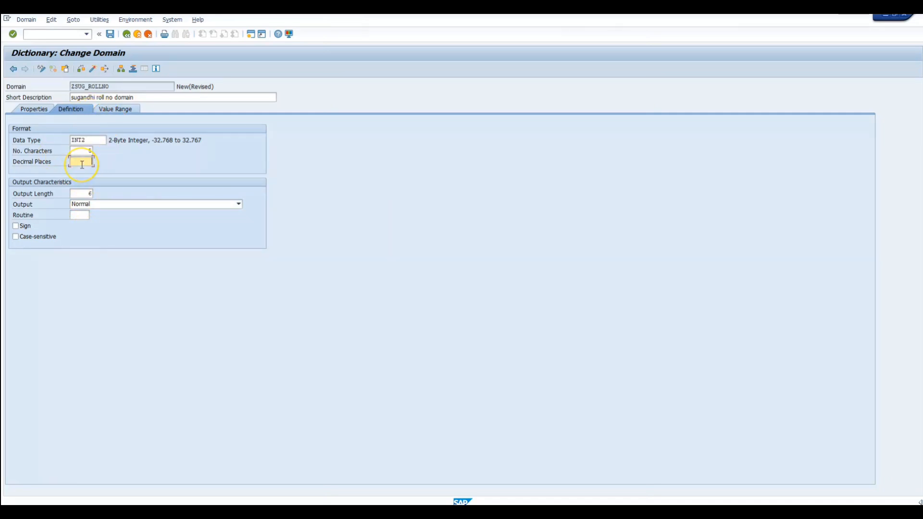
type("0")
left_click(115, 109)
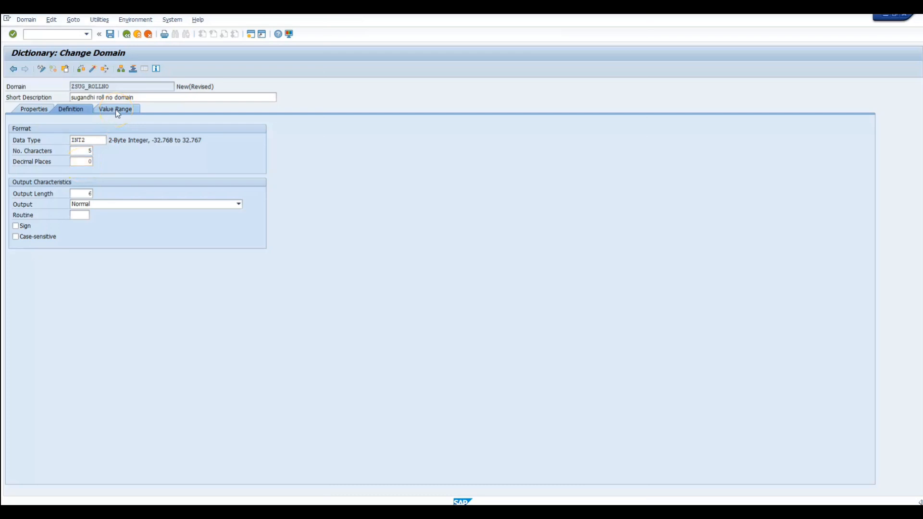
Step: Change the domain's data type to INT1 and acknowledge the information messages
left_click(71, 109)
left_click(89, 141)
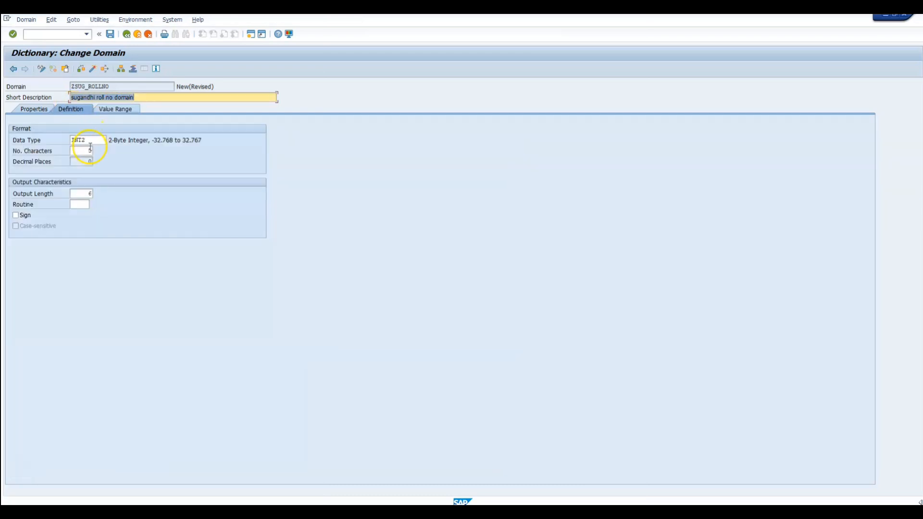
key("BackSpace")
type("1")
key("Return")
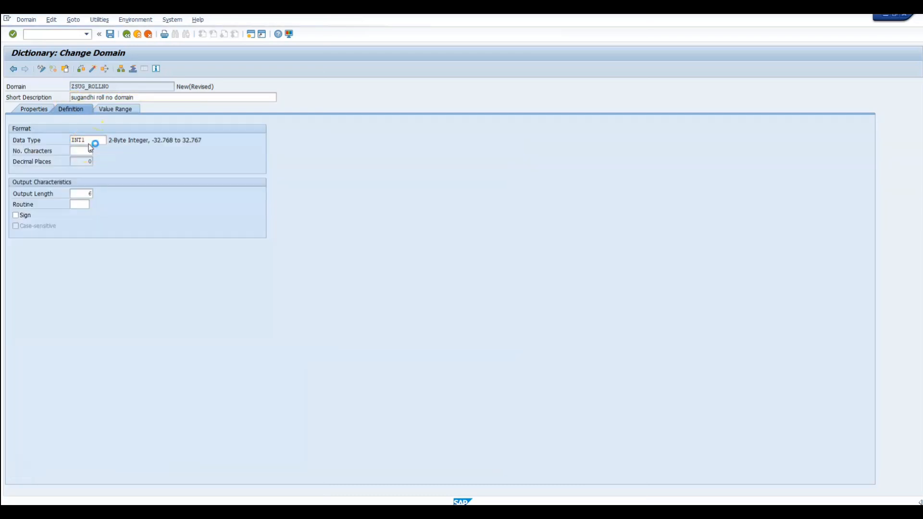
left_click(240, 291)
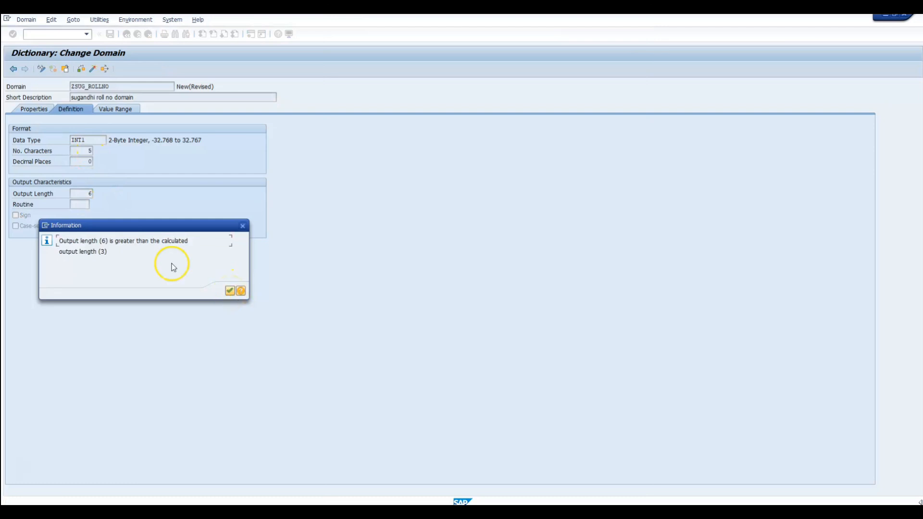
left_click(236, 288)
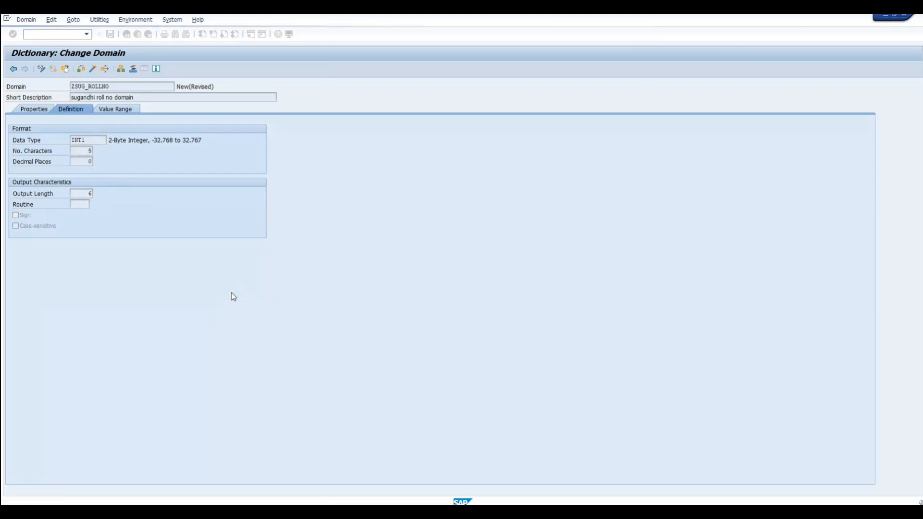
Step: Restrict the domain's values to an interval from 101 to 110, described as "roll no"
left_click(122, 109)
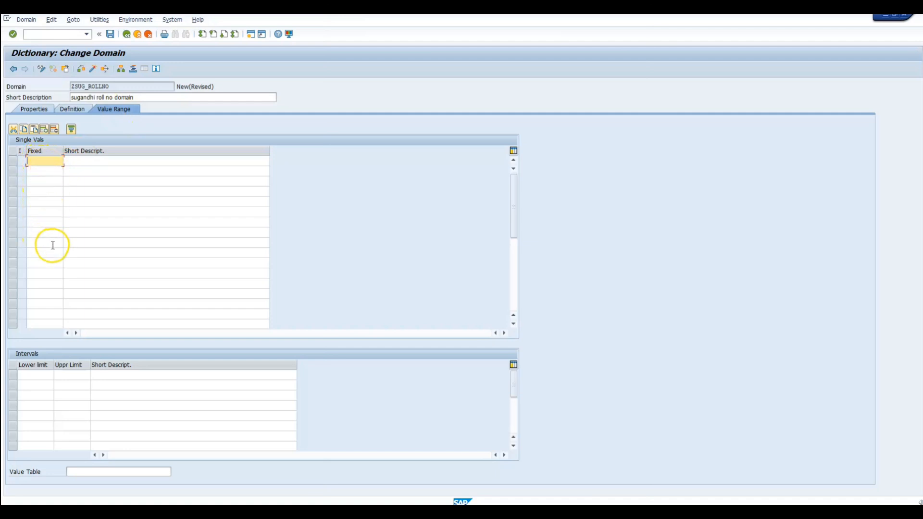
left_click(42, 377)
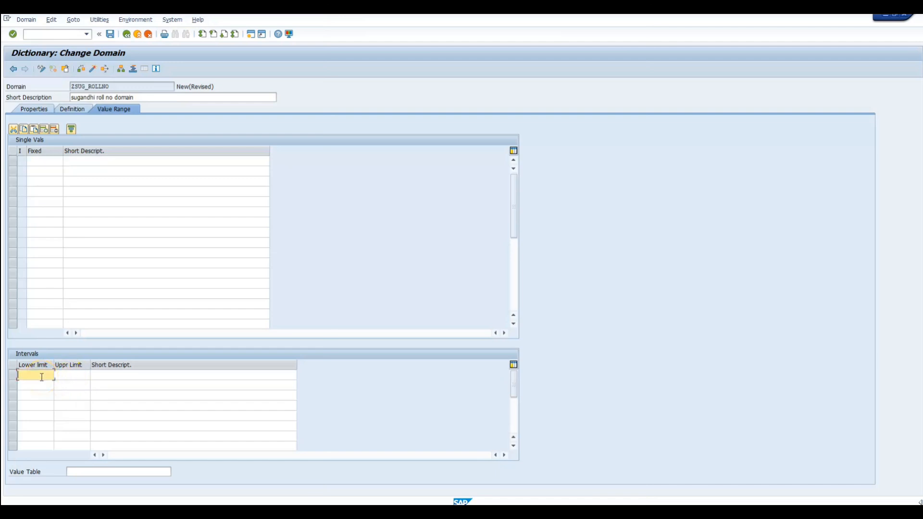
type("11")
key("BackSpace")
type("01")
left_click(65, 376)
type("110")
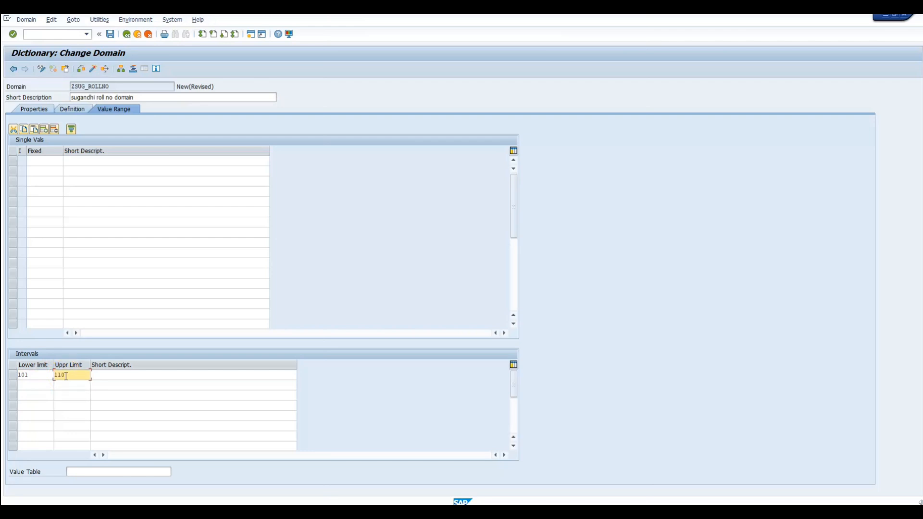
left_click(108, 378)
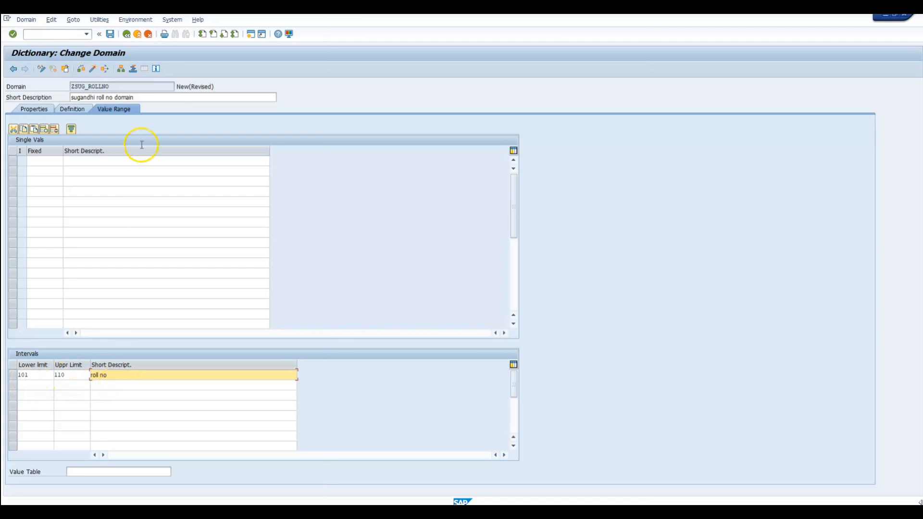
Step: Set the domain's output length to 3
left_click(76, 114)
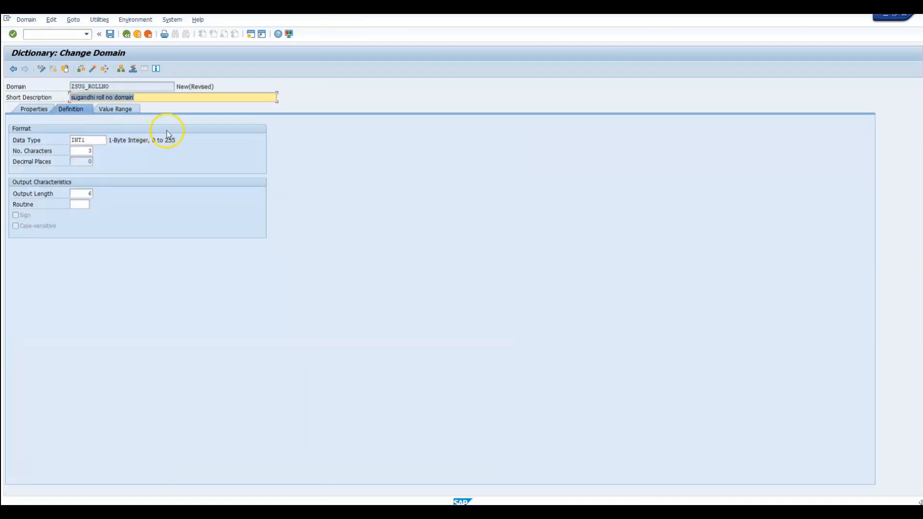
left_click(91, 195)
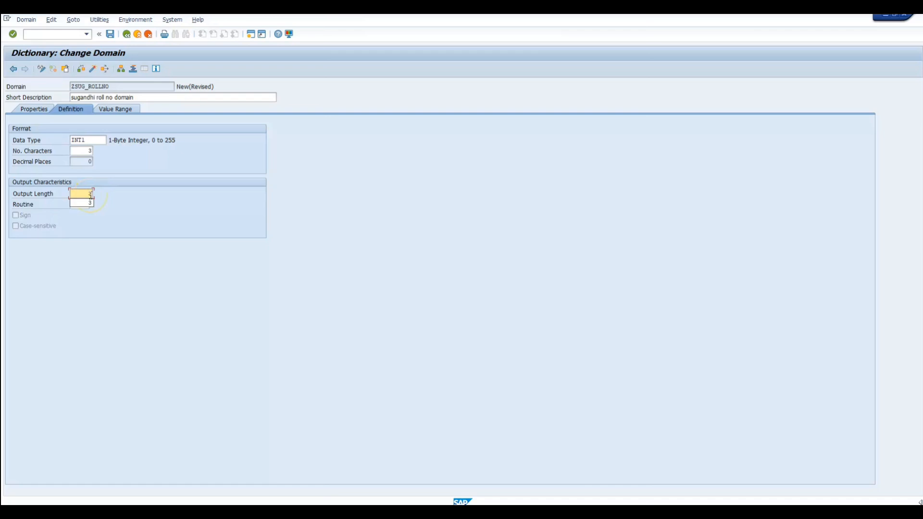
type("3")
left_click(116, 196)
Step: Check and activate the domain, saving it to package Z_SUG_PACKAGE under the proposed workbench request
left_click(82, 70)
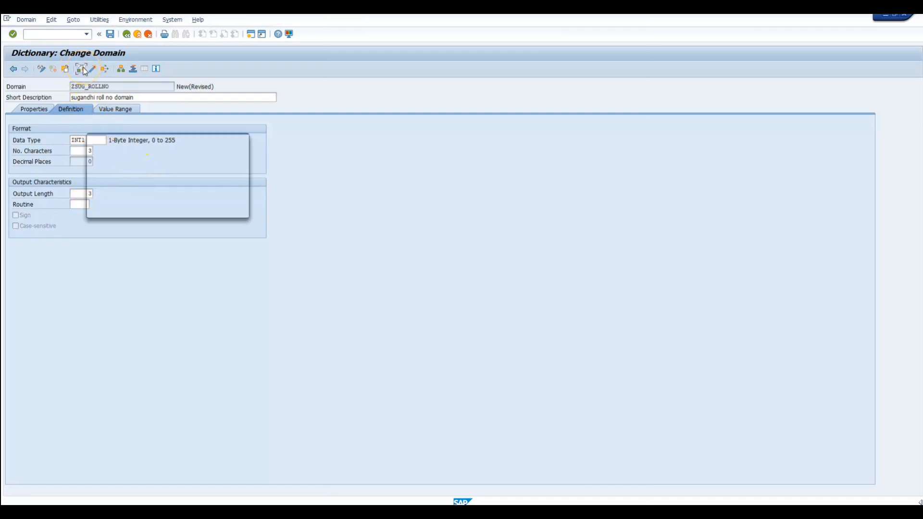
left_click(130, 210)
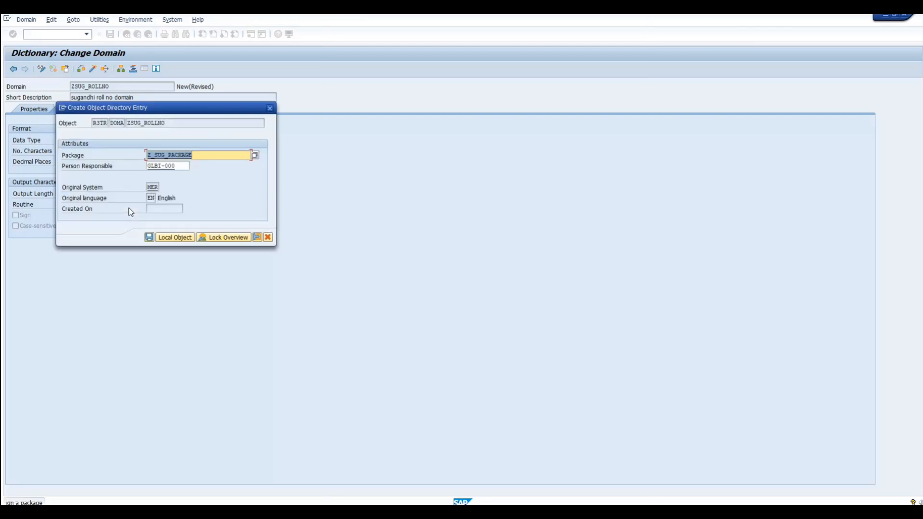
left_click(150, 237)
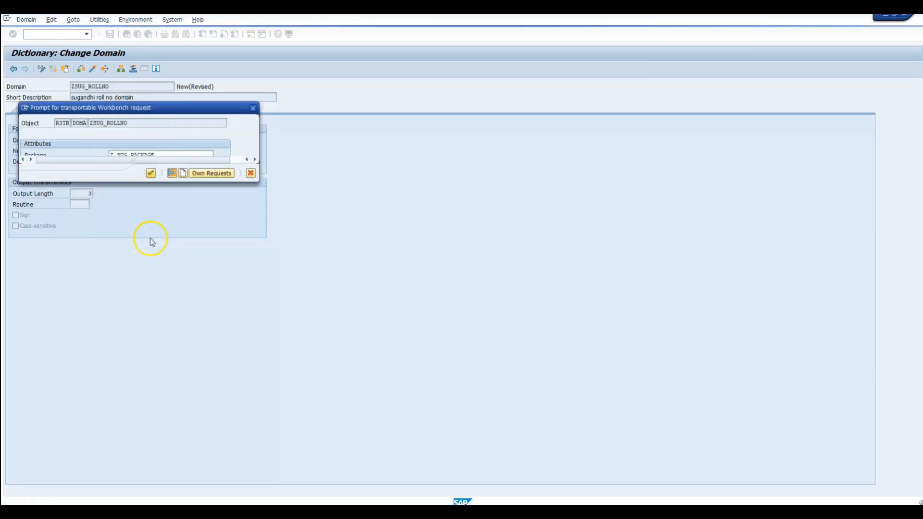
left_click(149, 172)
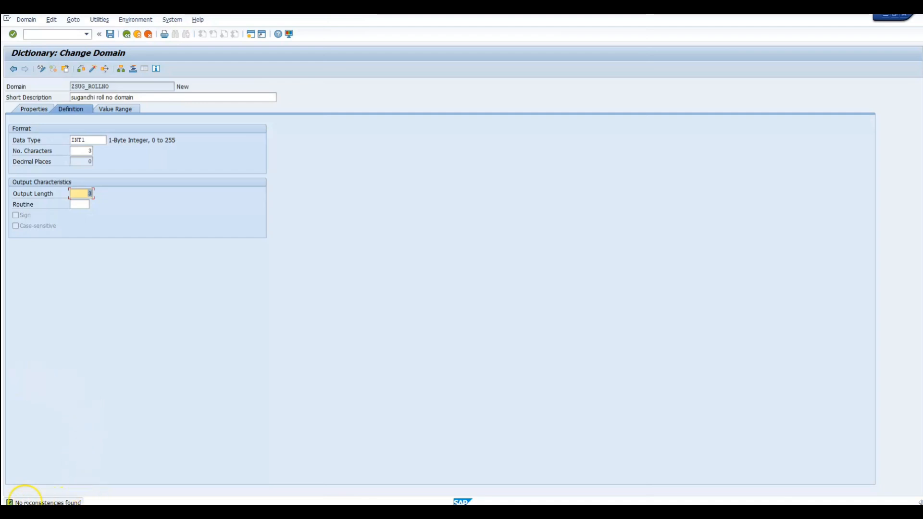
left_click(93, 70)
left_click(289, 367)
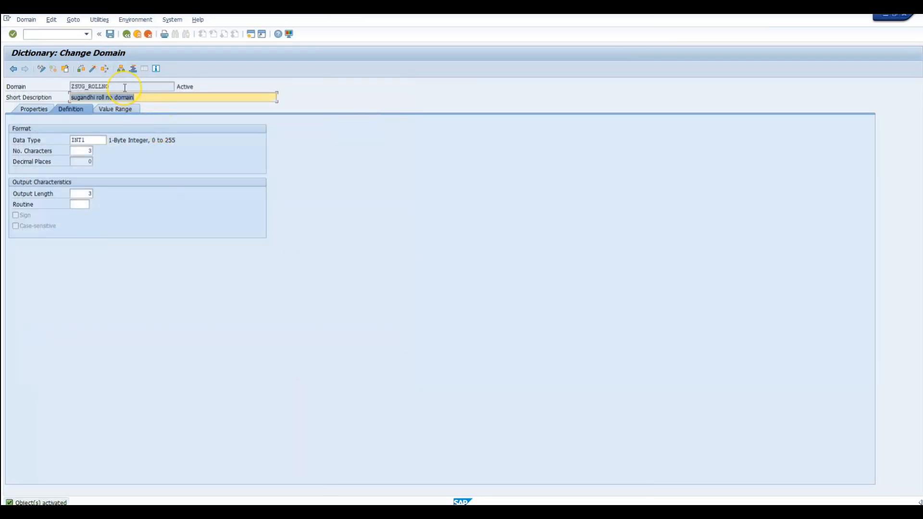
left_click(125, 88)
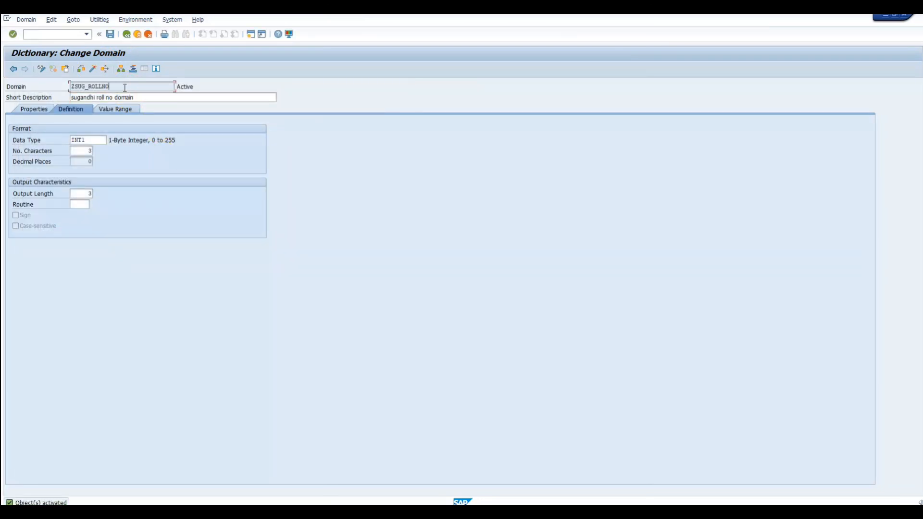
left_click(40, 68)
left_click(119, 87)
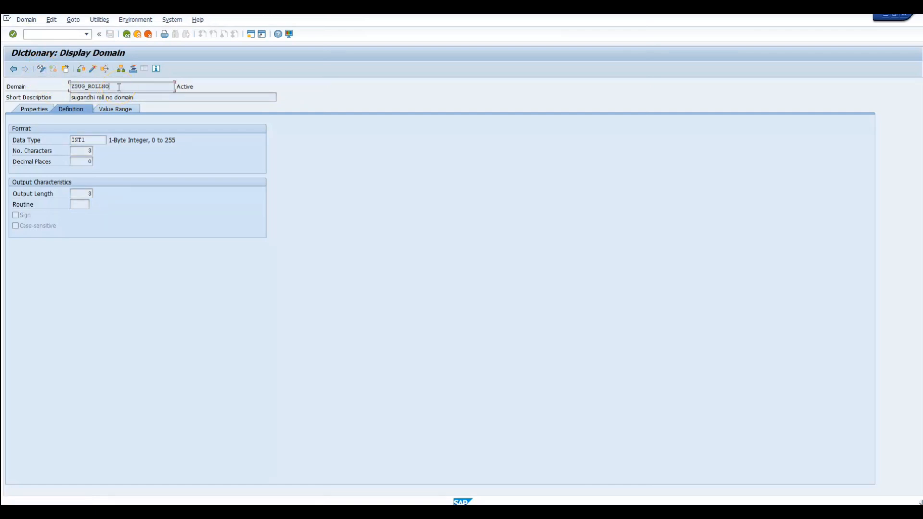
left_click(42, 69)
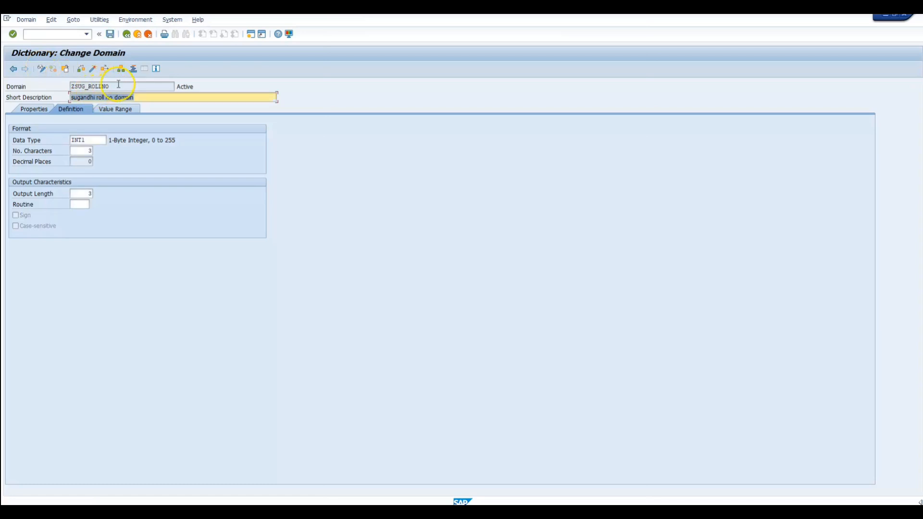
left_click(118, 85)
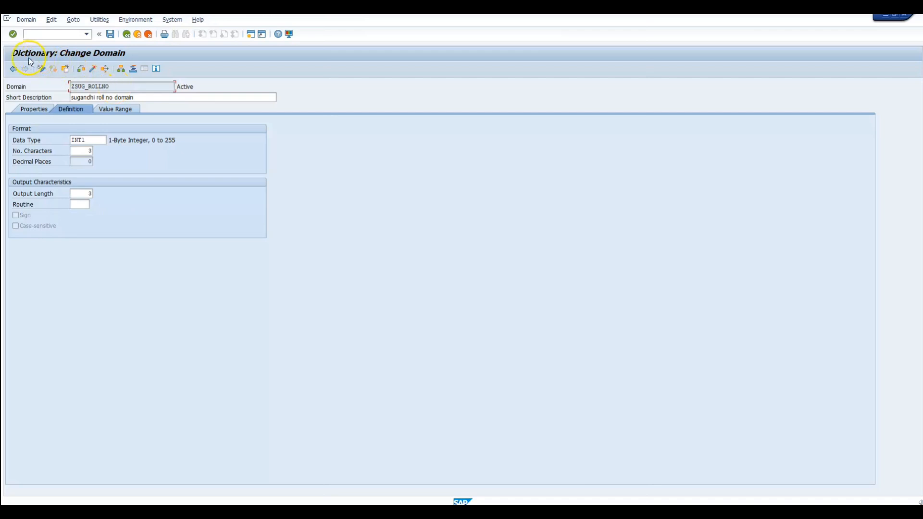
Step: Return to the data element ZSUG_ROLLNO and activate it
left_click(126, 35)
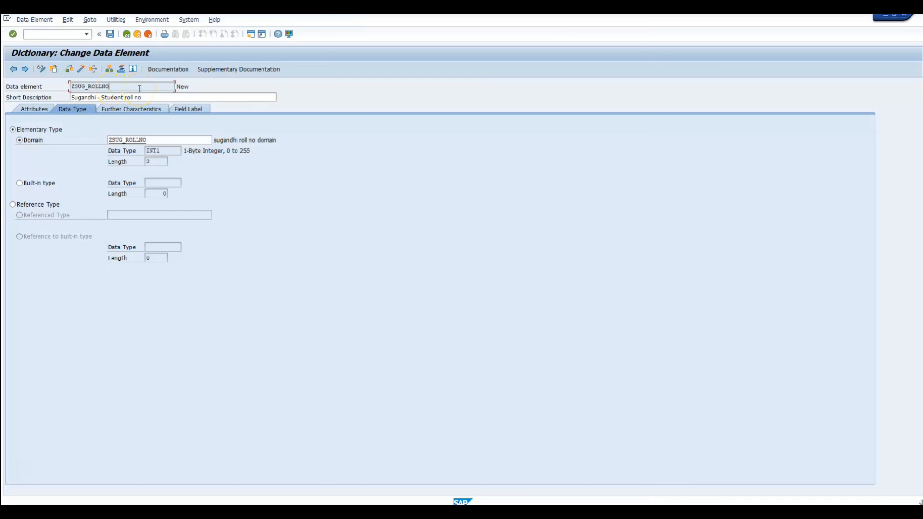
left_click(82, 69)
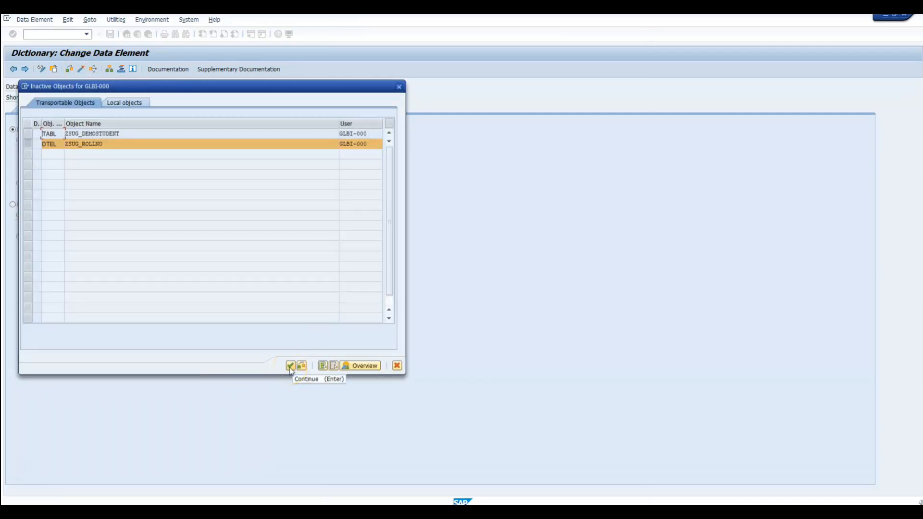
left_click(62, 134)
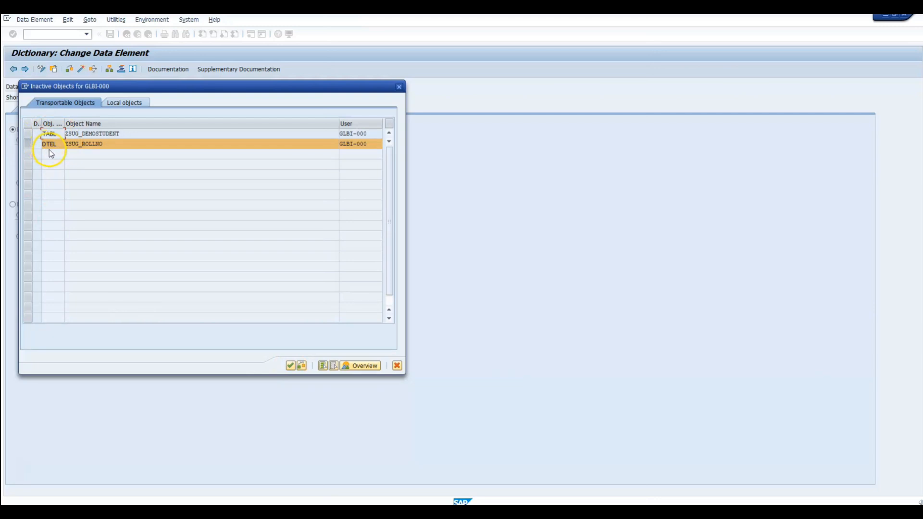
left_click(292, 369)
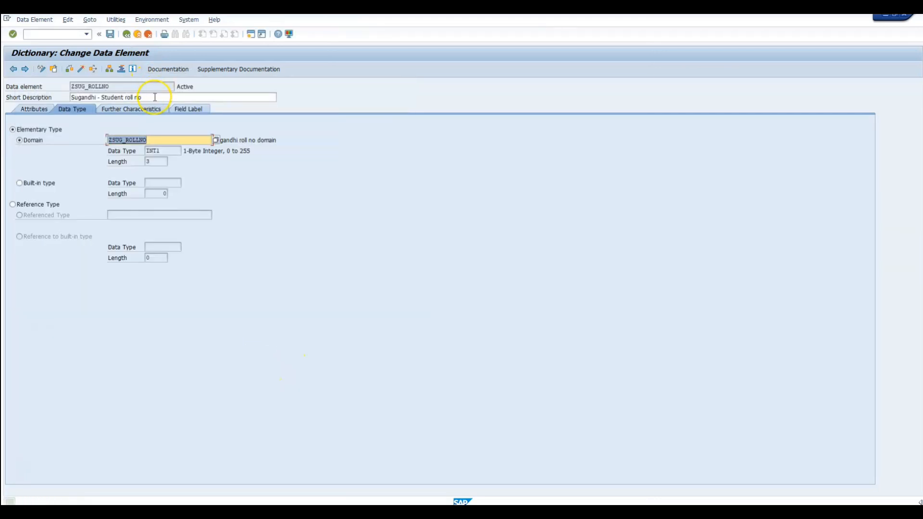
Step: Enter "roll no" as the short, medium, long and heading field labels of the data element ZSUG_ROLLNO
left_click(185, 109)
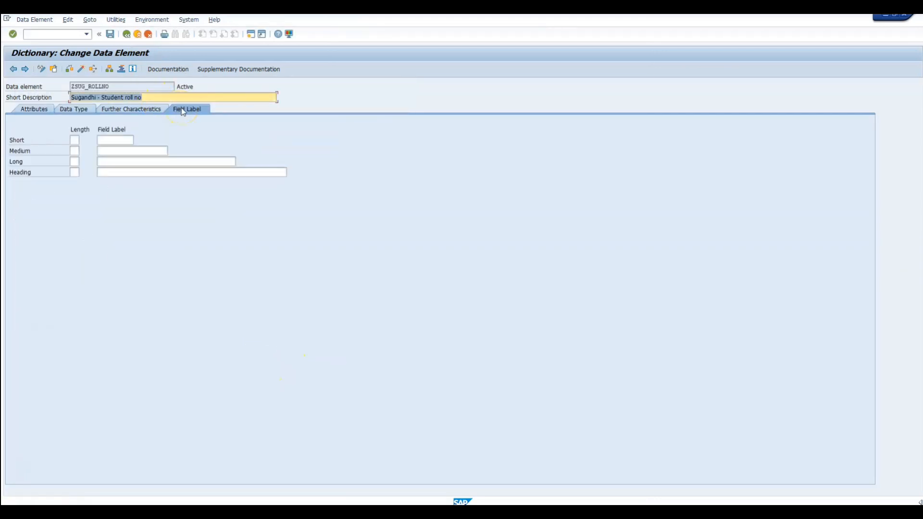
left_click(113, 142)
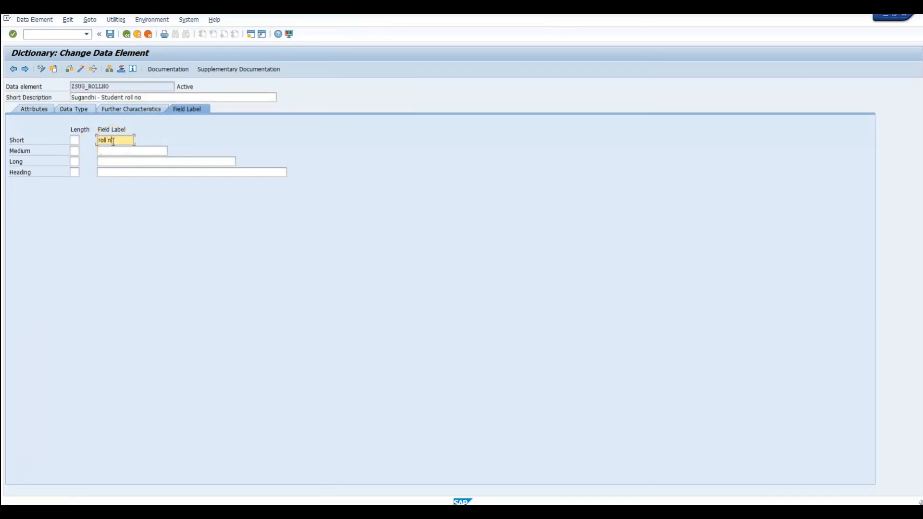
left_click(110, 150)
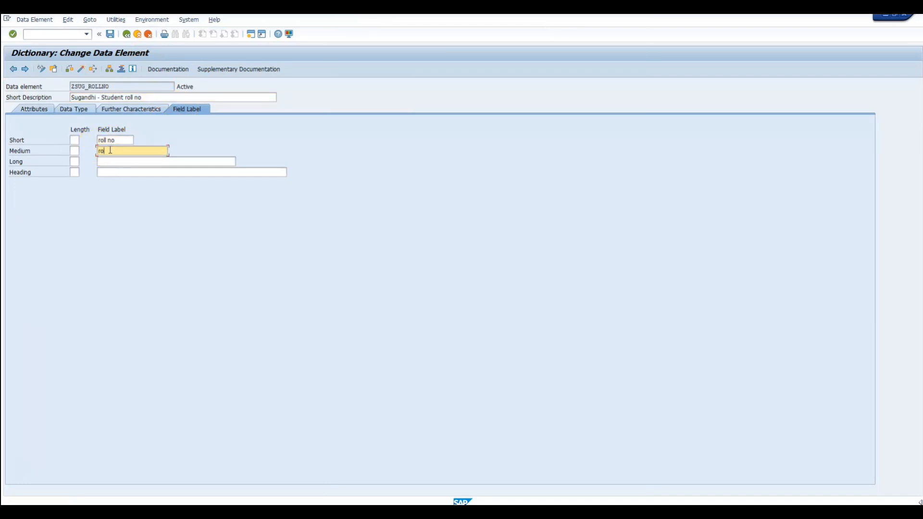
left_click(114, 161)
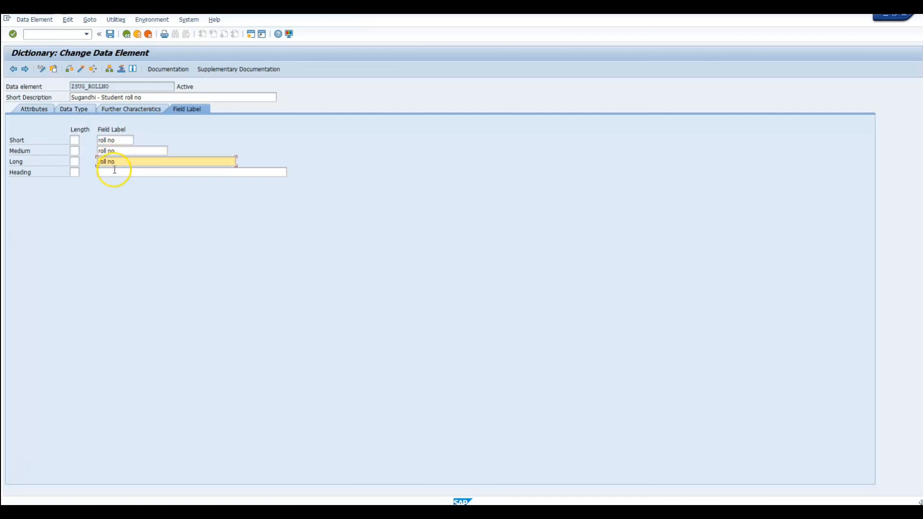
left_click(115, 171)
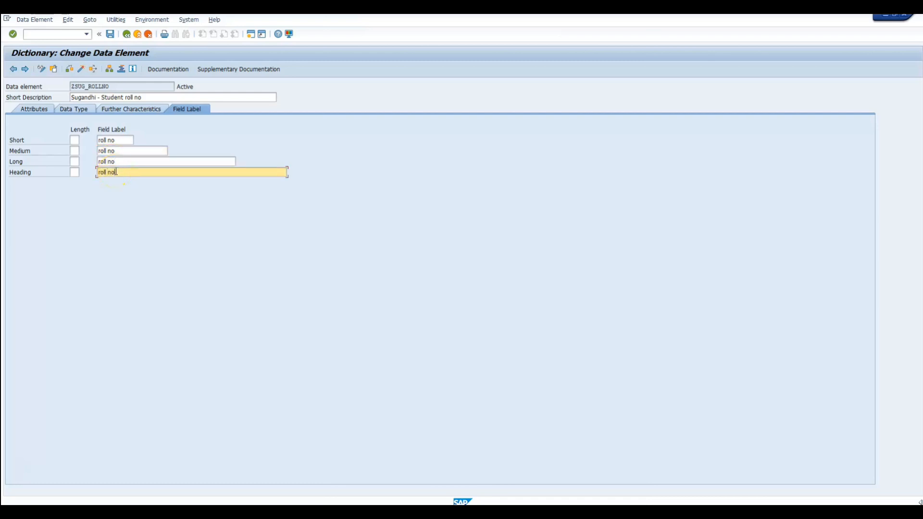
Step: Activate the revised data element ZSUG_ROLLNO and return to the field list of table ZSUG_DEMOSTUDENT
left_click(111, 107)
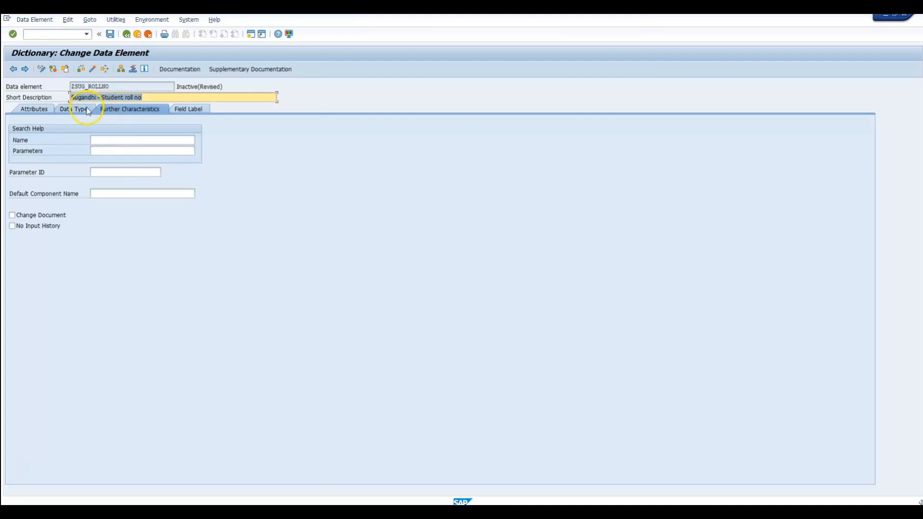
left_click(81, 110)
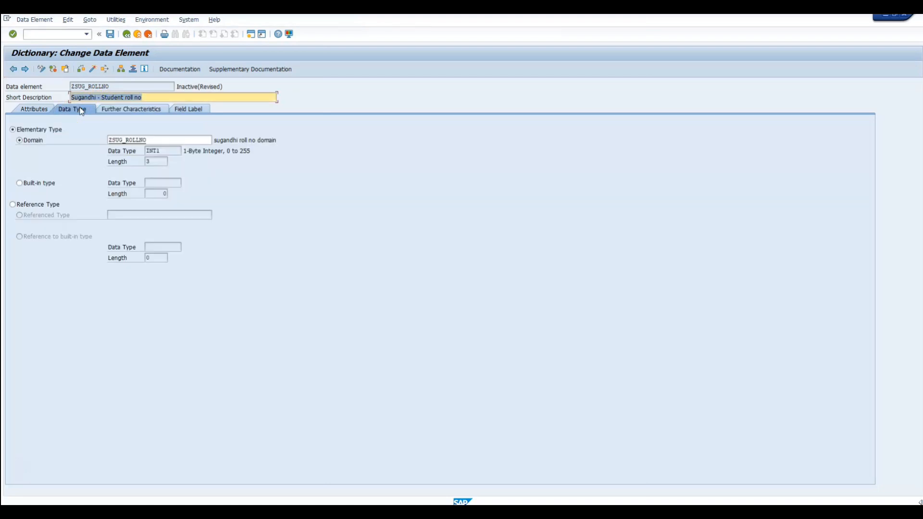
left_click(93, 69)
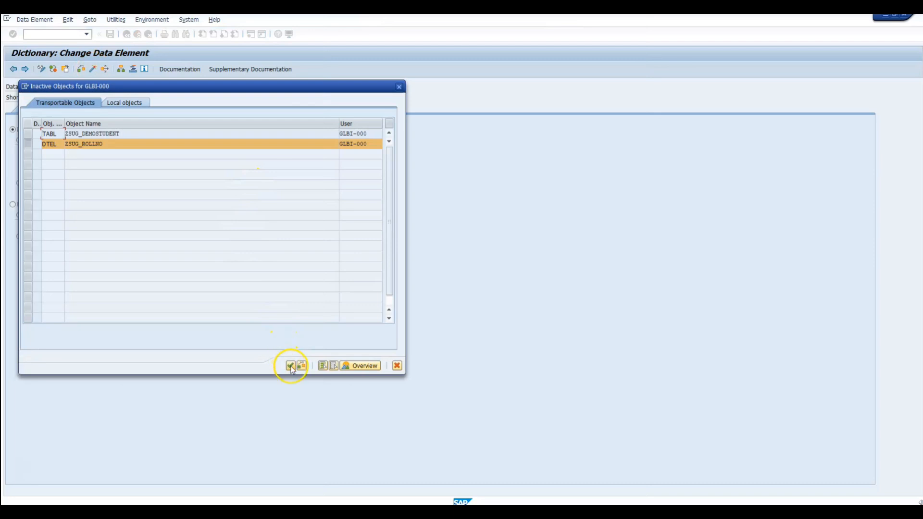
left_click(291, 366)
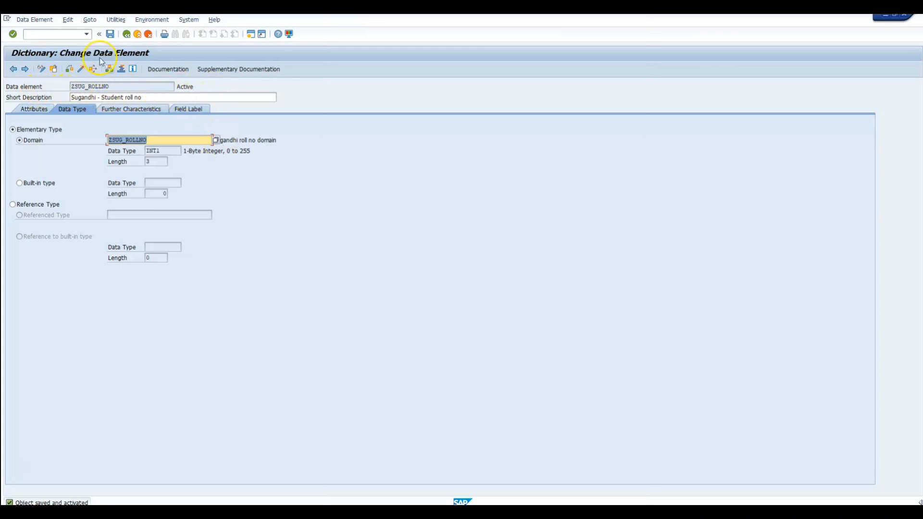
left_click(126, 34)
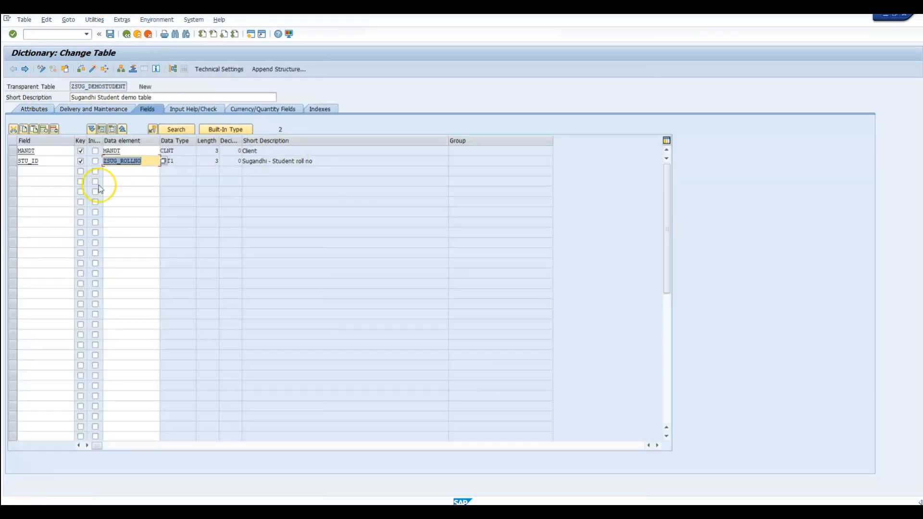
left_click(181, 161)
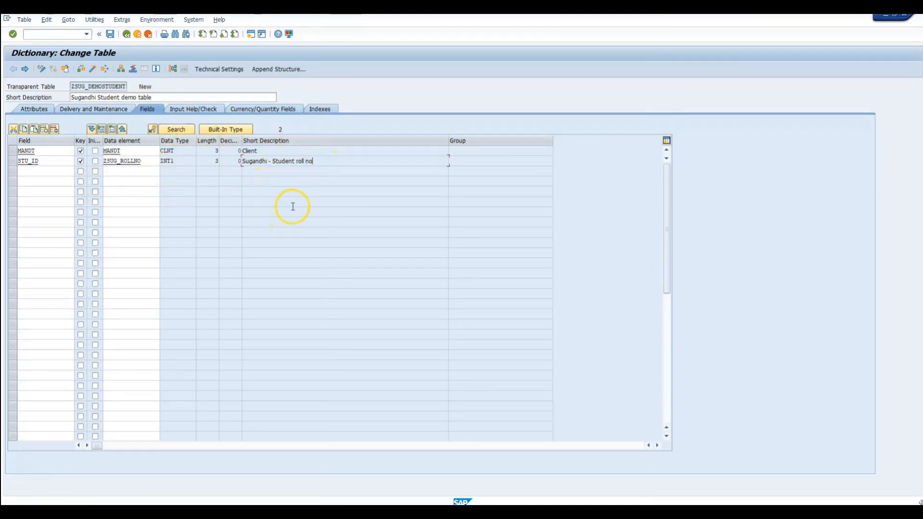
Step: Add a non-key field STU_NAME with built-in type CHAR, length 25 and the short description "student name"
left_click(32, 171)
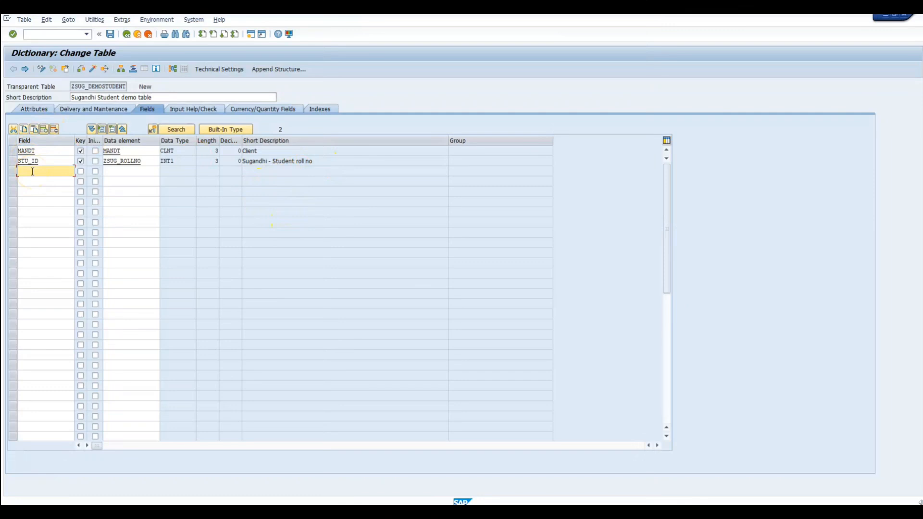
type("Stu_name")
left_click(130, 174)
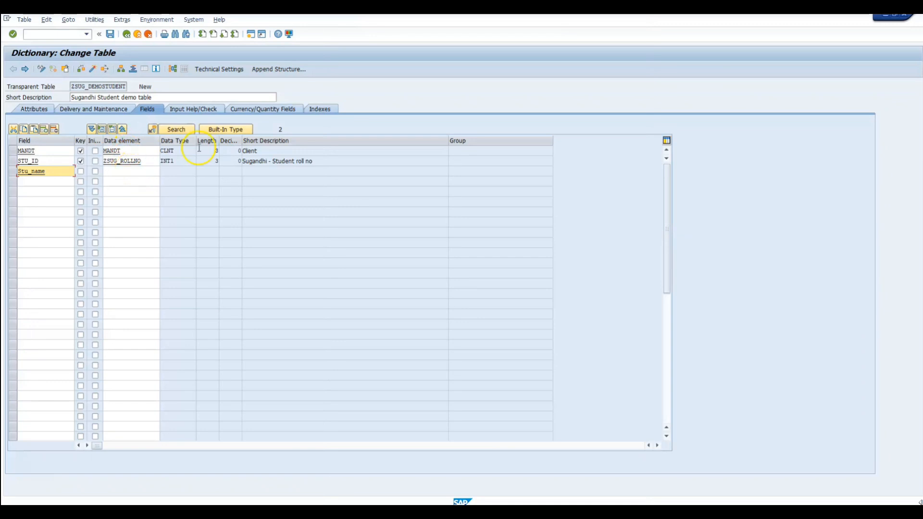
left_click(228, 130)
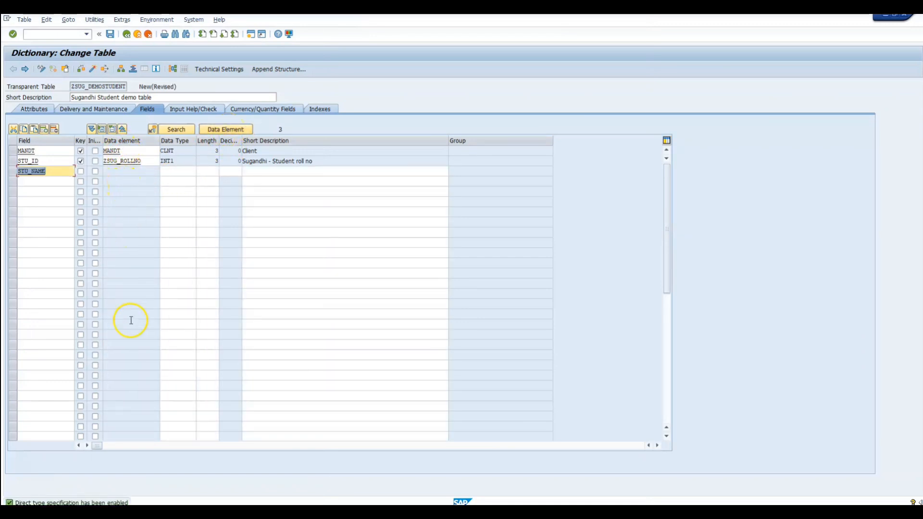
left_click(169, 171)
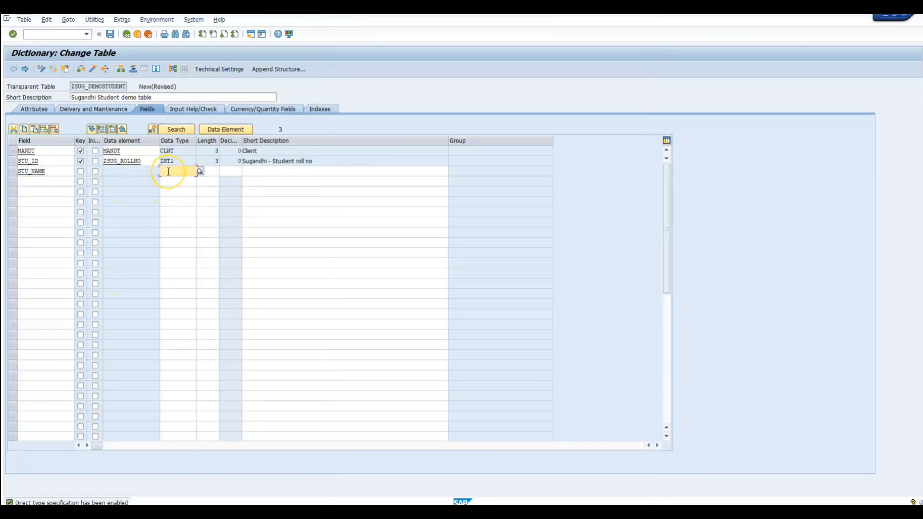
type("char")
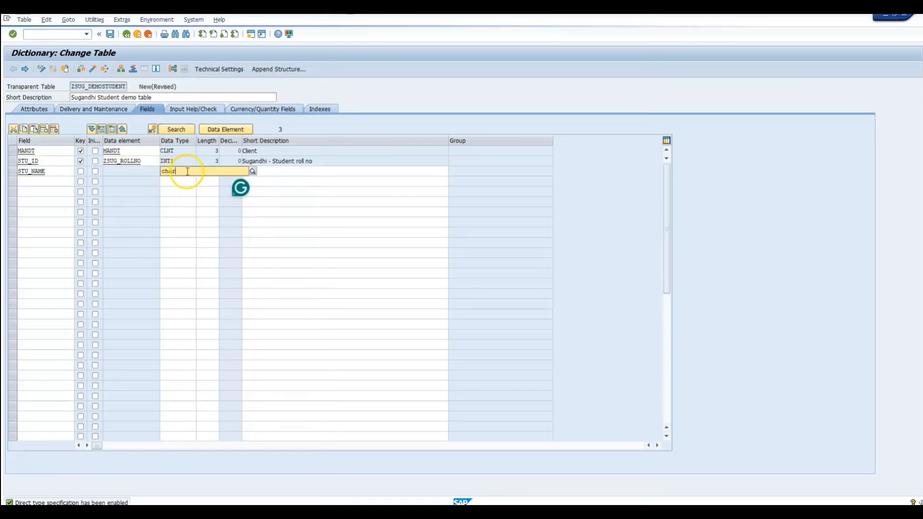
left_click(177, 192)
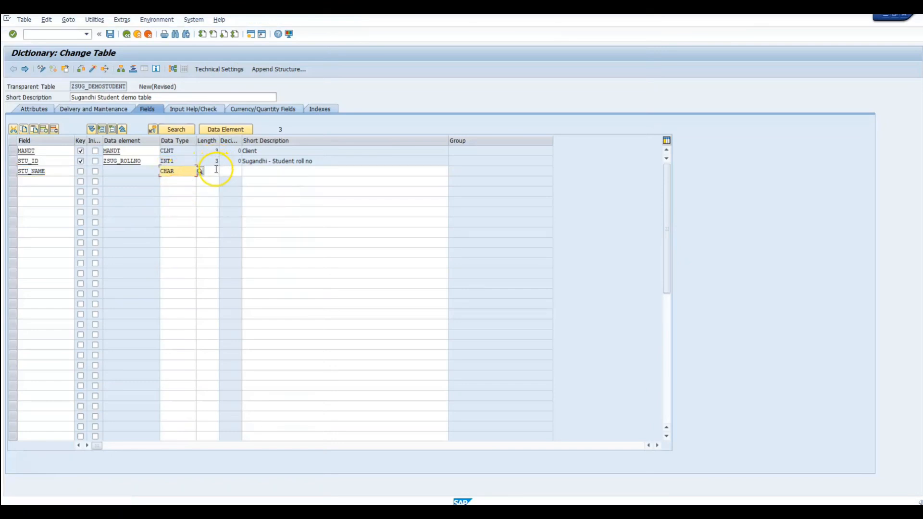
left_click(217, 170)
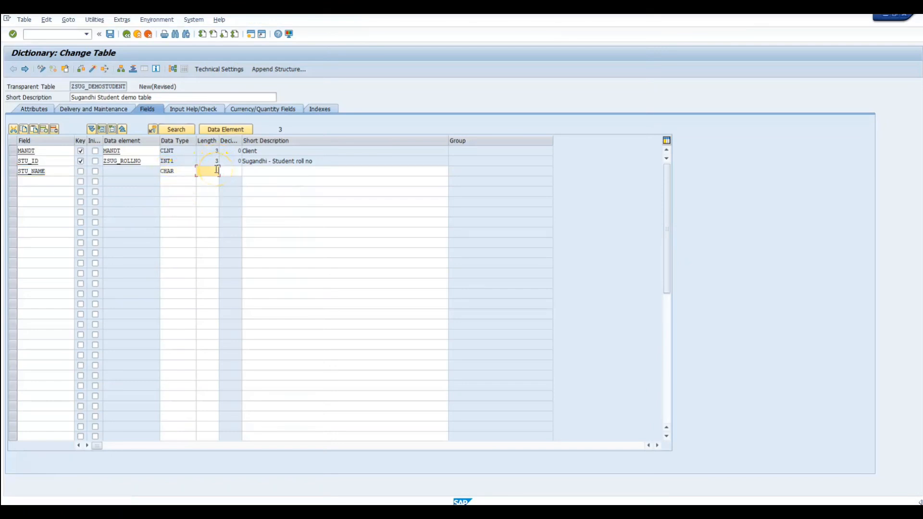
left_click(247, 172)
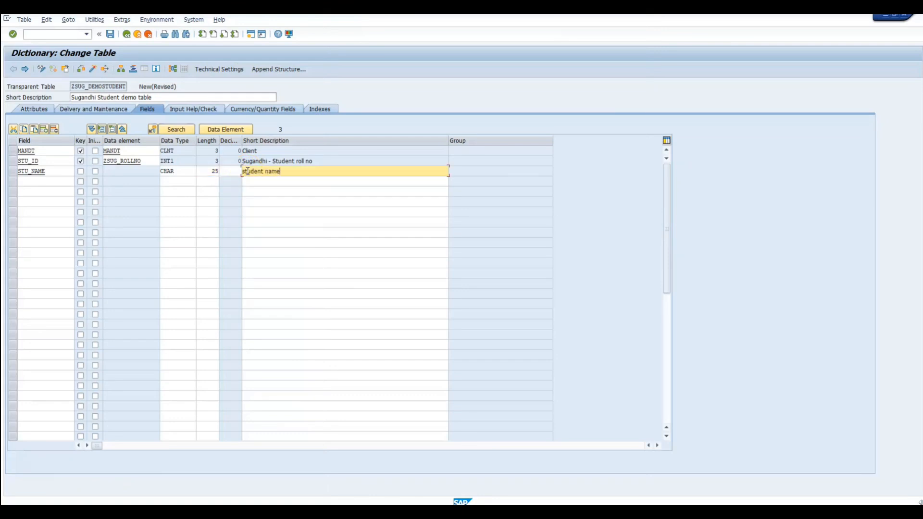
Step: Add a GENDER field below the student name, typed with the data element ZSUG_GENDE instead of a built-in type
left_click(48, 181)
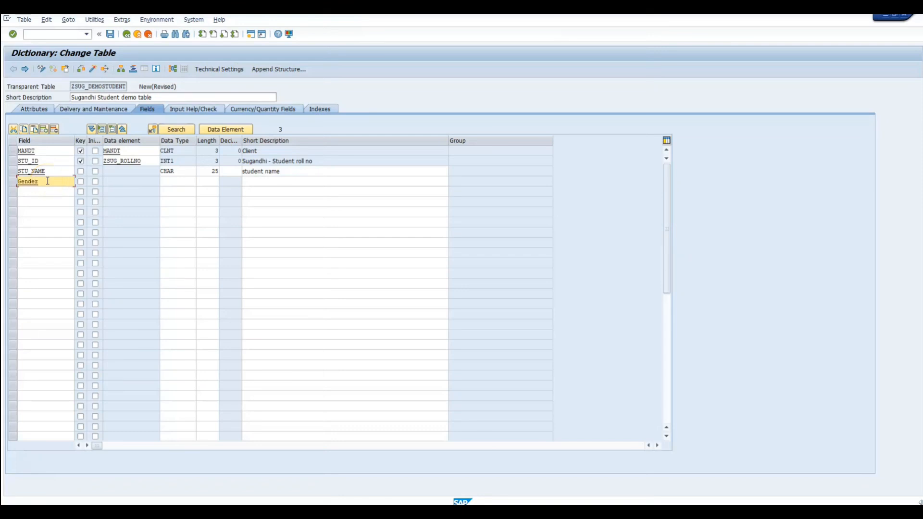
left_click(111, 181)
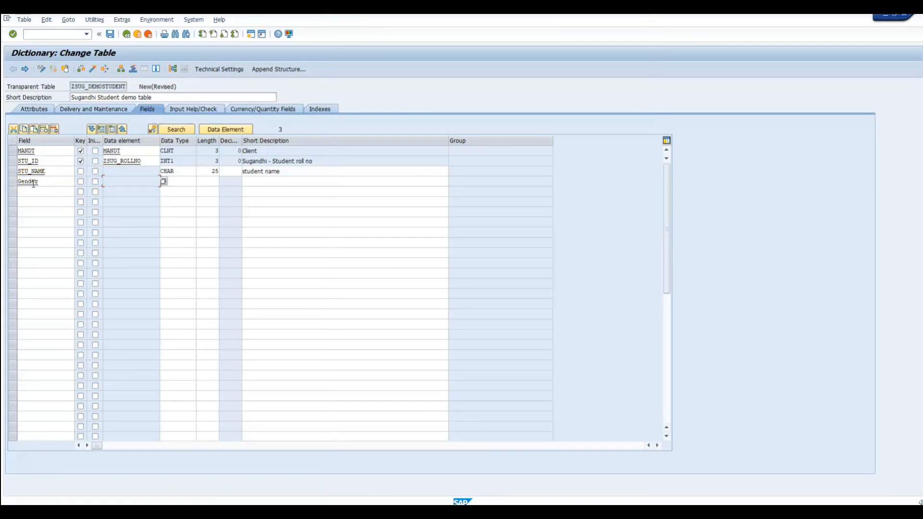
left_click(216, 130)
left_click(128, 182)
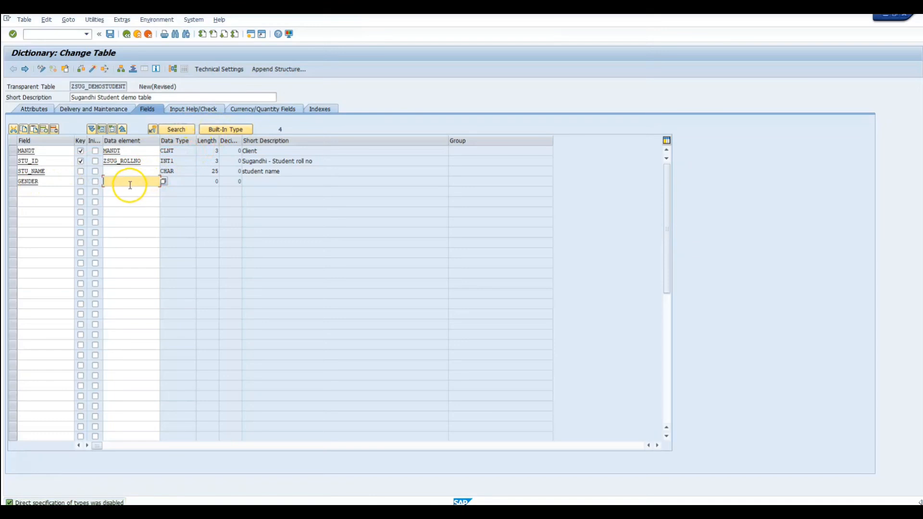
type("zs")
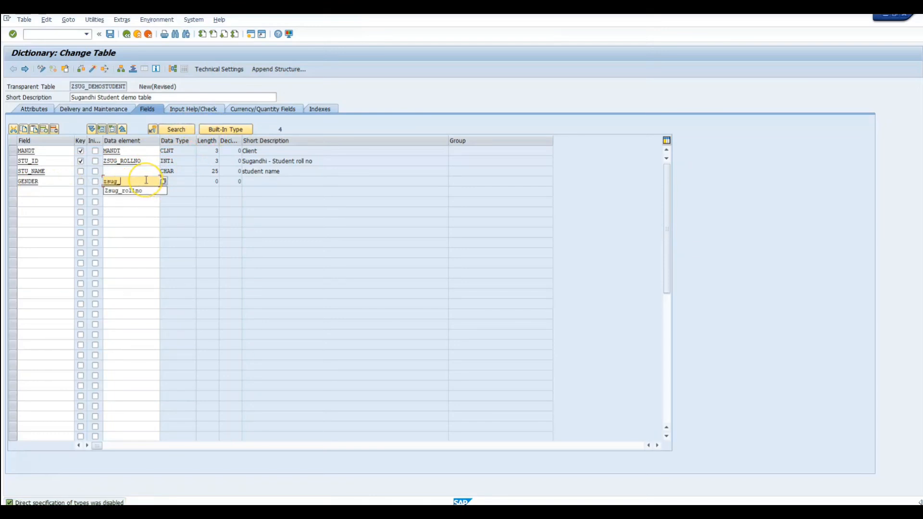
type("ug_genDE")
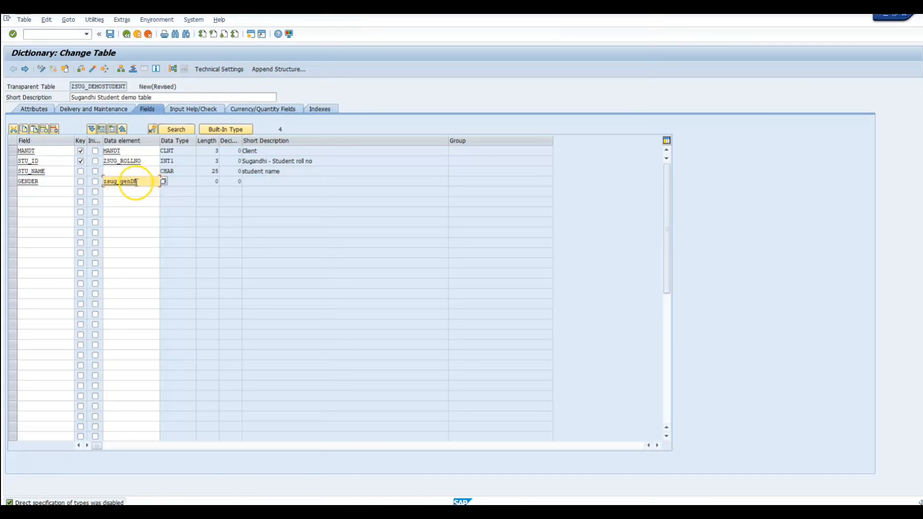
Step: Save the table and create the data element ZSUG_GENDE from the GENDER field
key("F3")
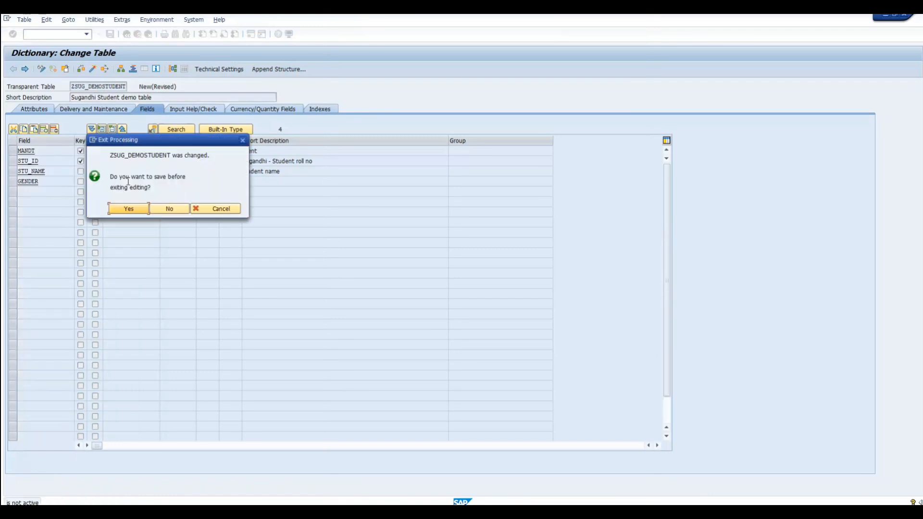
left_click(131, 213)
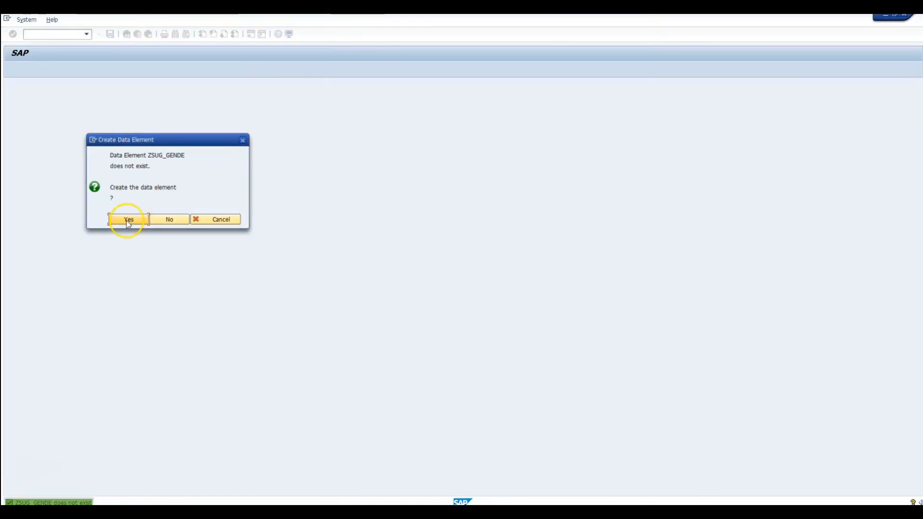
left_click(128, 216)
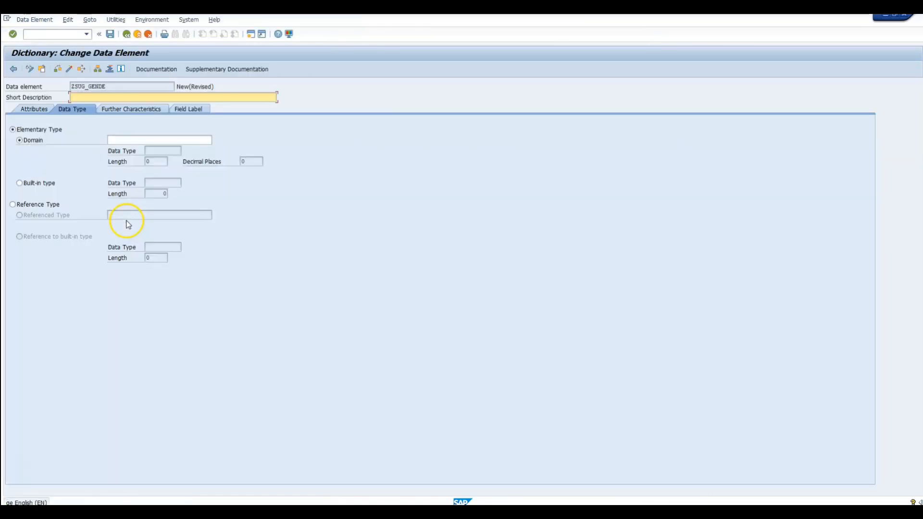
Step: Describe the new data element as the gender data element and assign it the domain Zsug_gender
left_click(113, 96)
type("sugandhi gender data element")
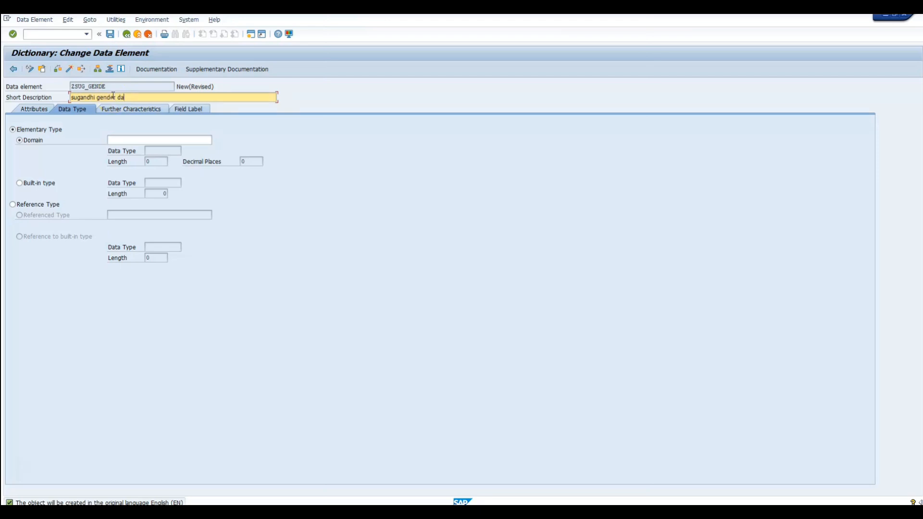
left_click(136, 139)
type("Z")
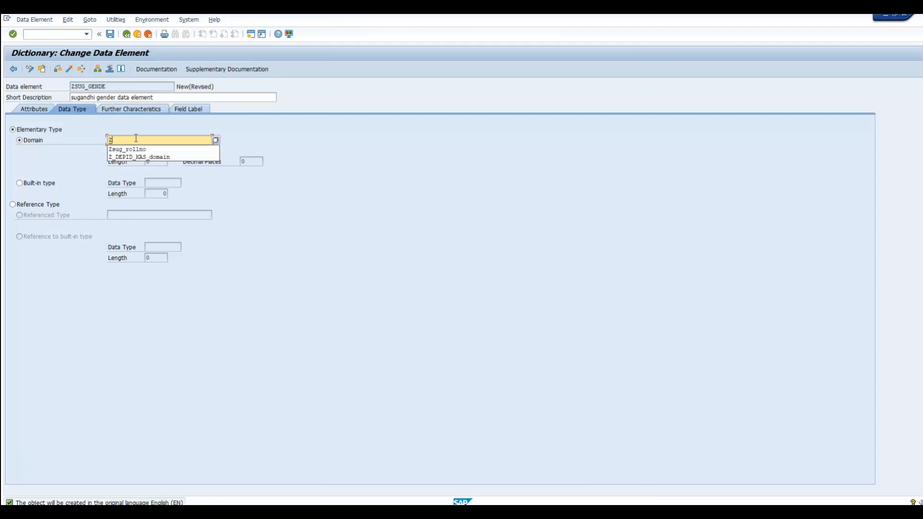
type("sug_")
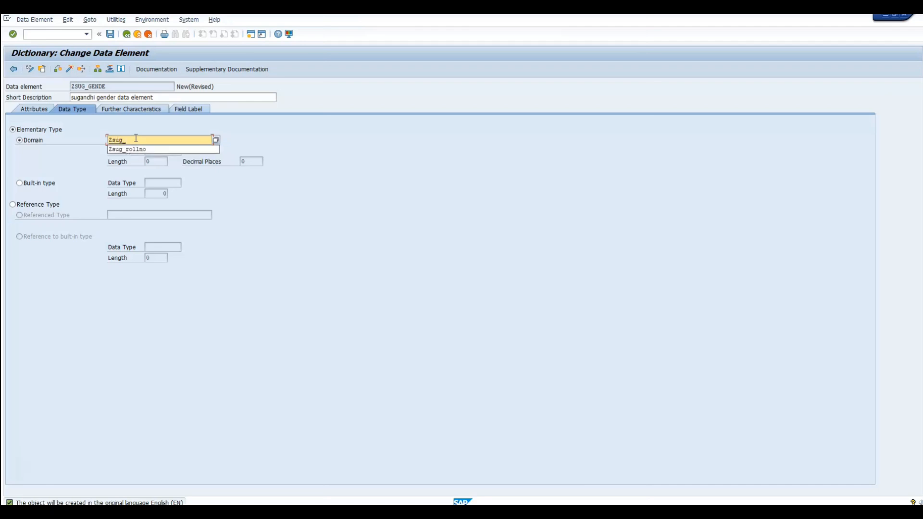
type("gender")
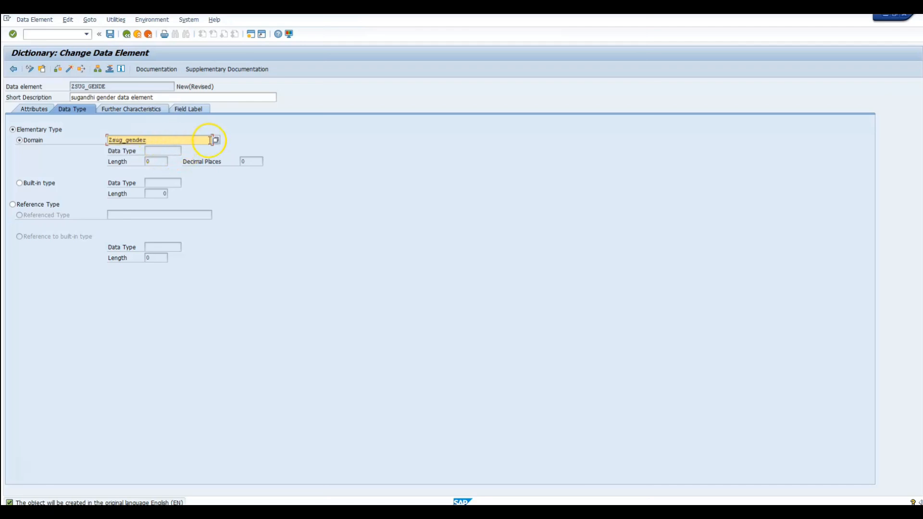
Step: Open the assigned domain, saving the data element to package Z_SUG_PACKAGE under the proposed workbench request
key("F3")
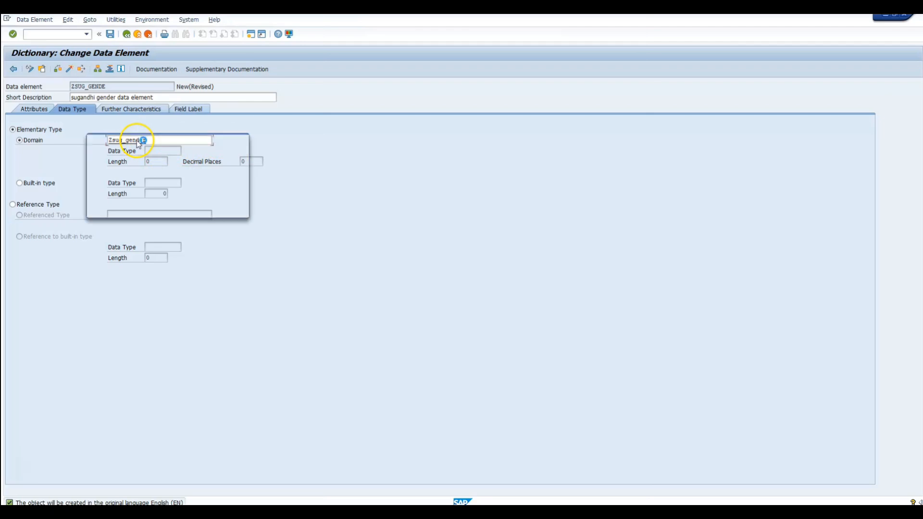
left_click(127, 210)
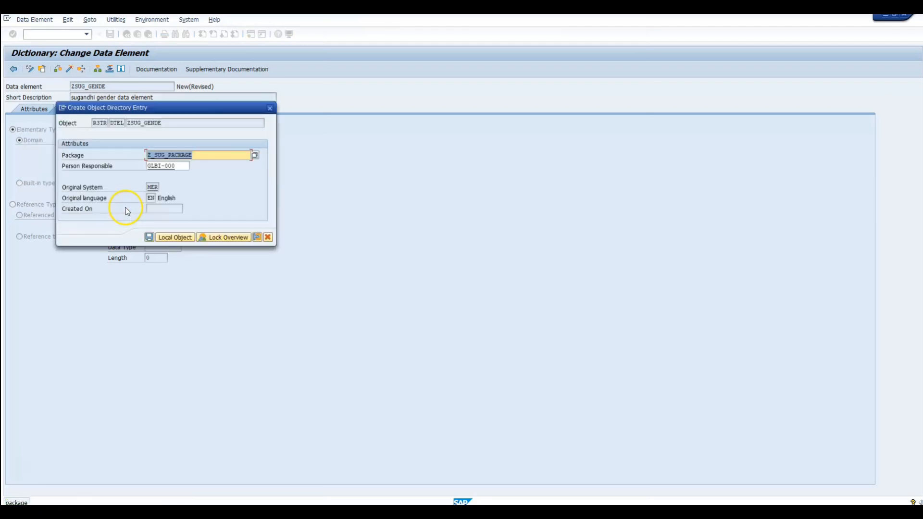
left_click(150, 238)
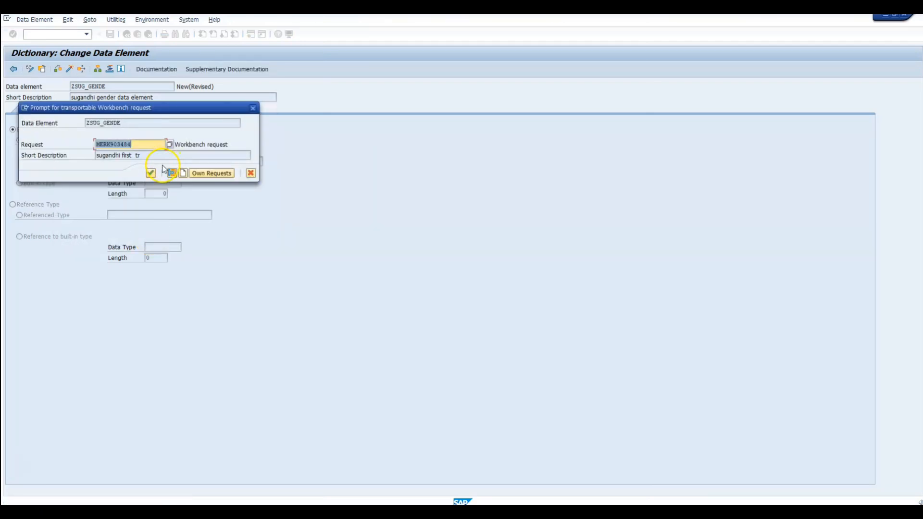
left_click(150, 173)
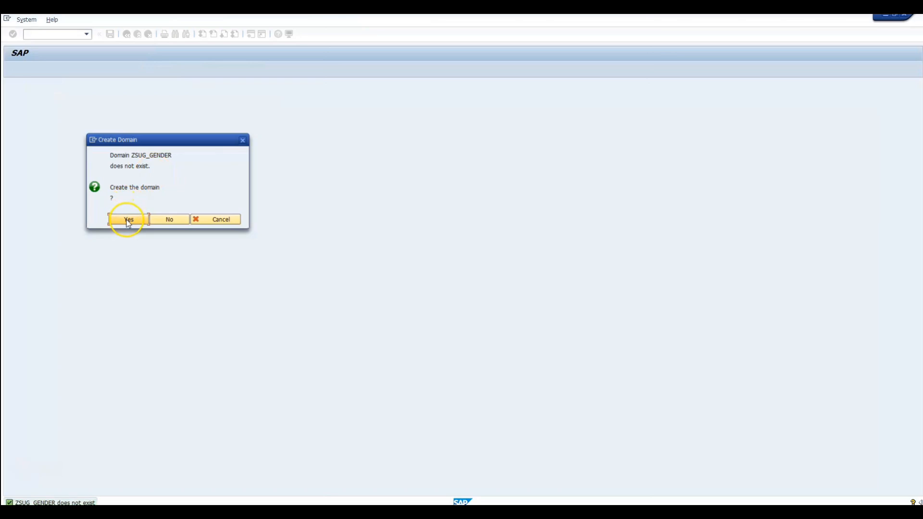
Step: Create the domain ZSUG_GENDER with data type char and 6 characters, described as the gender domain
left_click(126, 220)
left_click(86, 139)
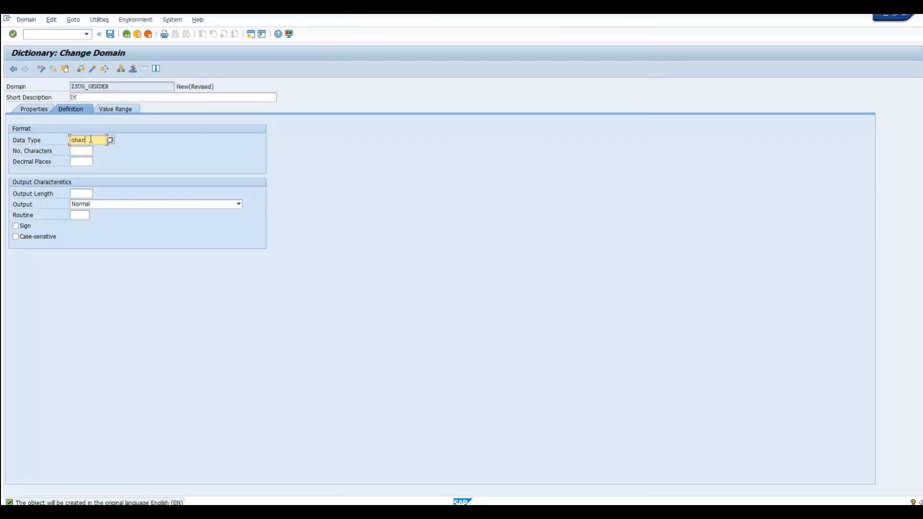
left_click(80, 151)
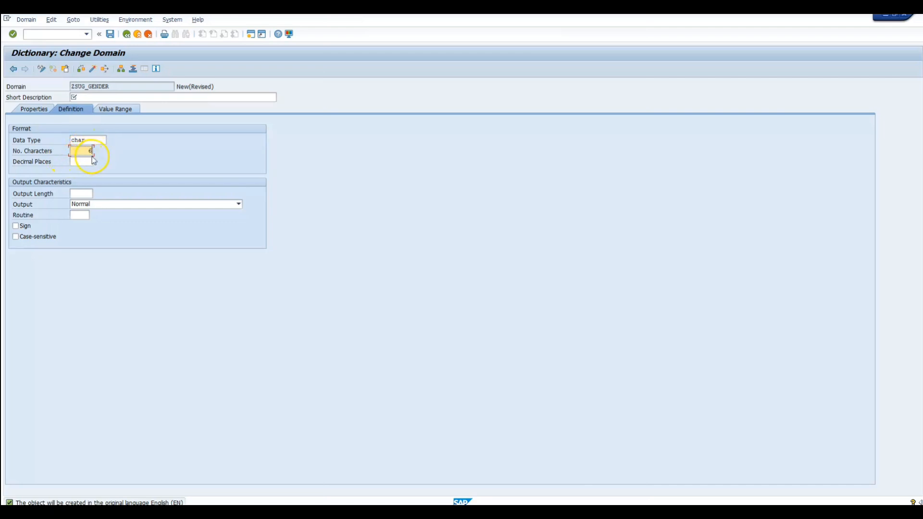
left_click(114, 110)
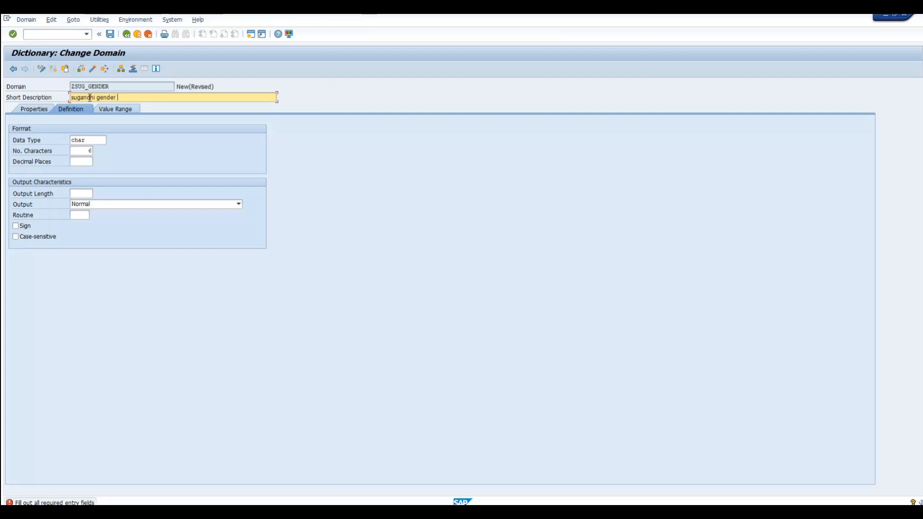
Step: Define the domain's fixed single values MALE and FEMALE, described as male and female
left_click(114, 109)
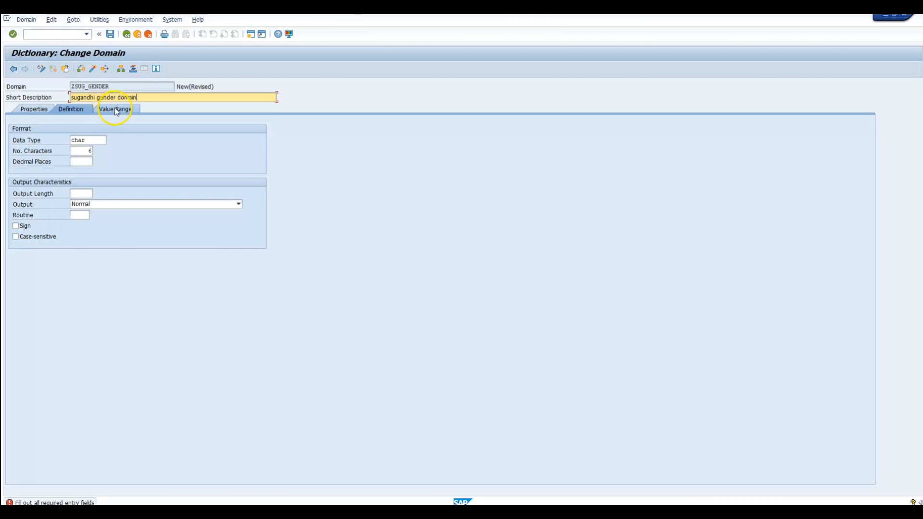
left_click(43, 165)
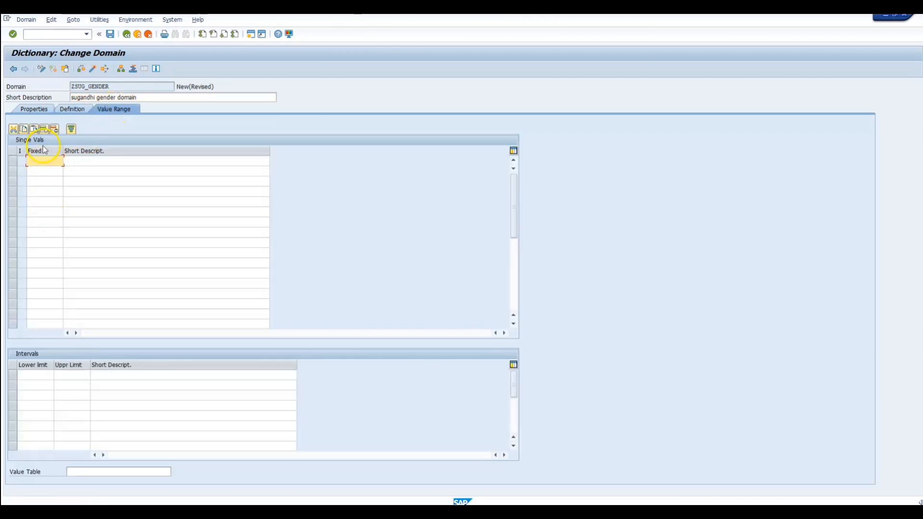
left_click(39, 172)
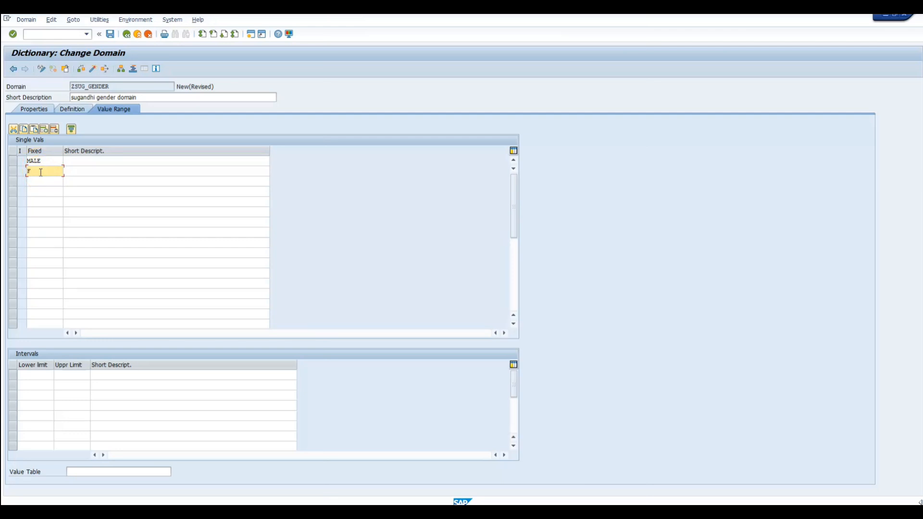
left_click(82, 161)
left_click(84, 173)
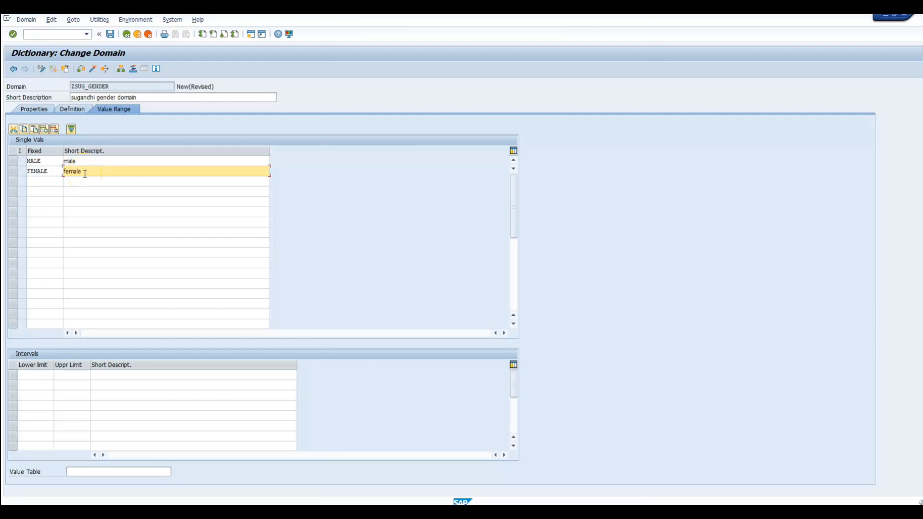
Step: Check the gender domain for consistency, saving it to package Z_SUG_PACKAGE under the proposed workbench request
left_click(81, 68)
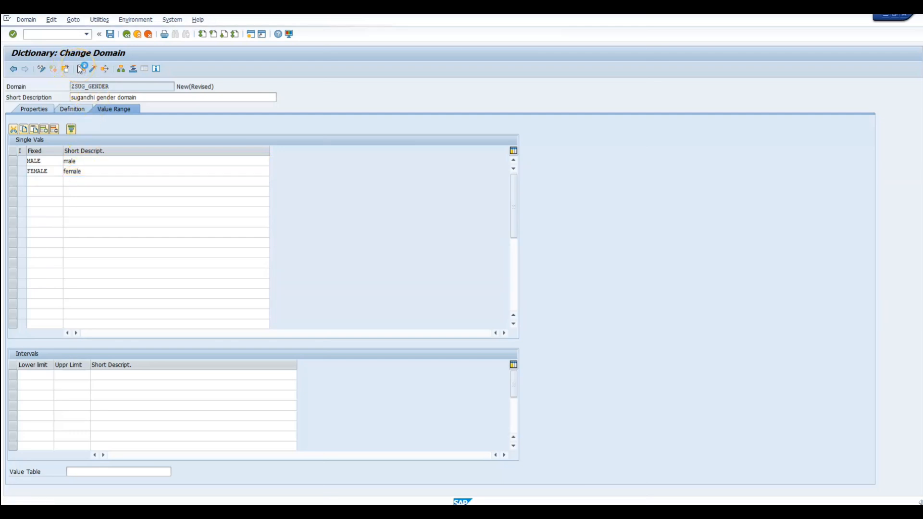
left_click(129, 209)
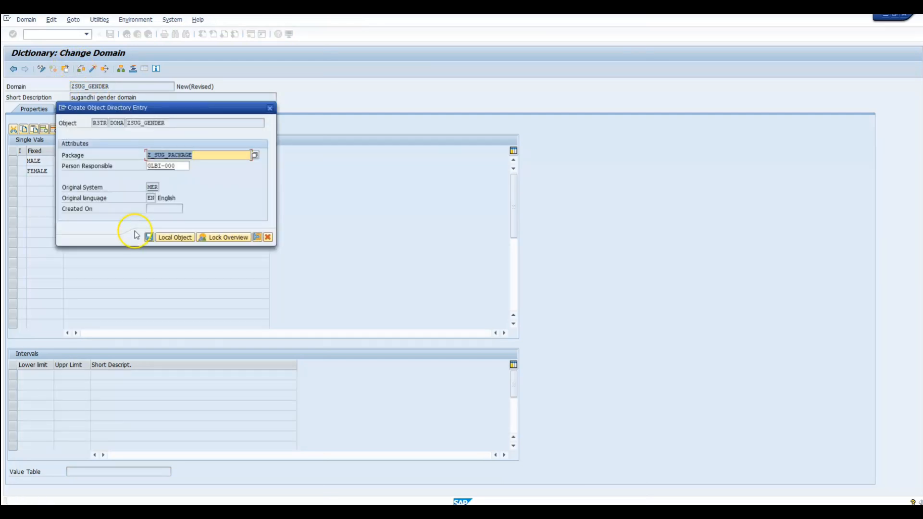
left_click(149, 238)
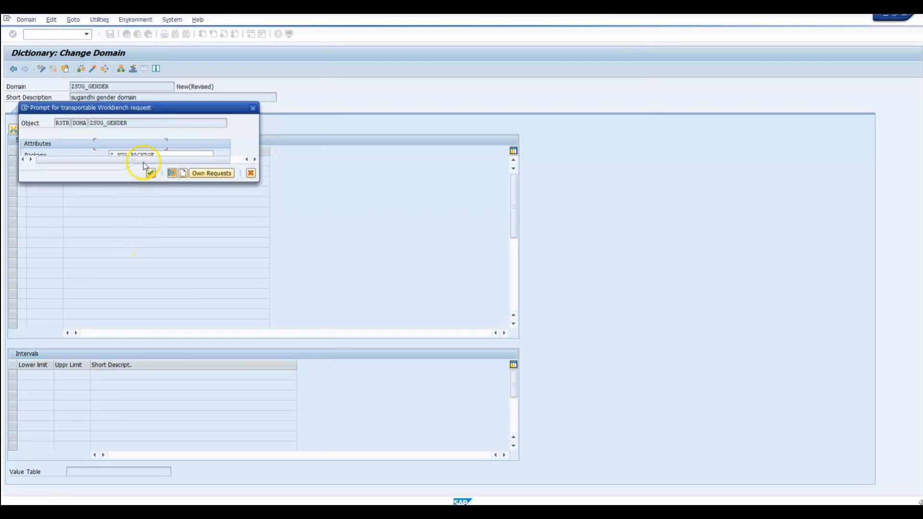
left_click(150, 173)
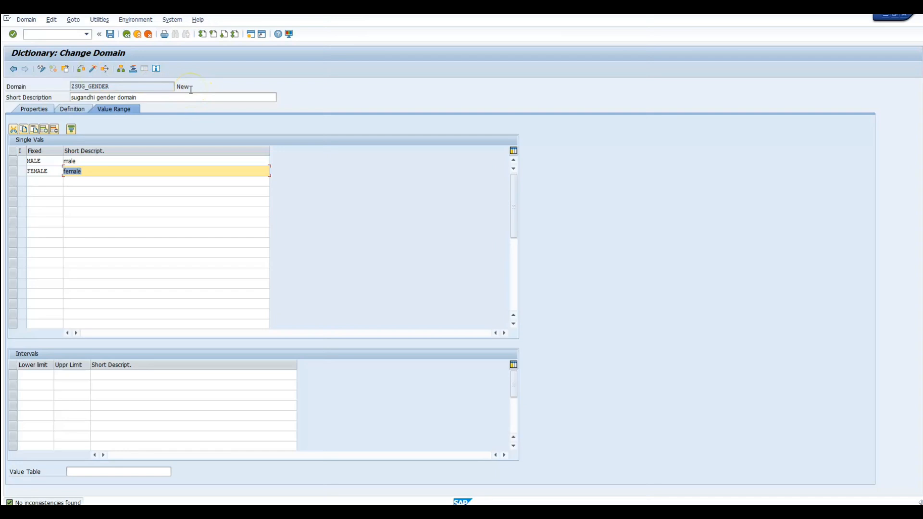
Step: Activate the domain ZSUG_GENDER and the data element ZSUG_GENDE that uses it
left_click(93, 68)
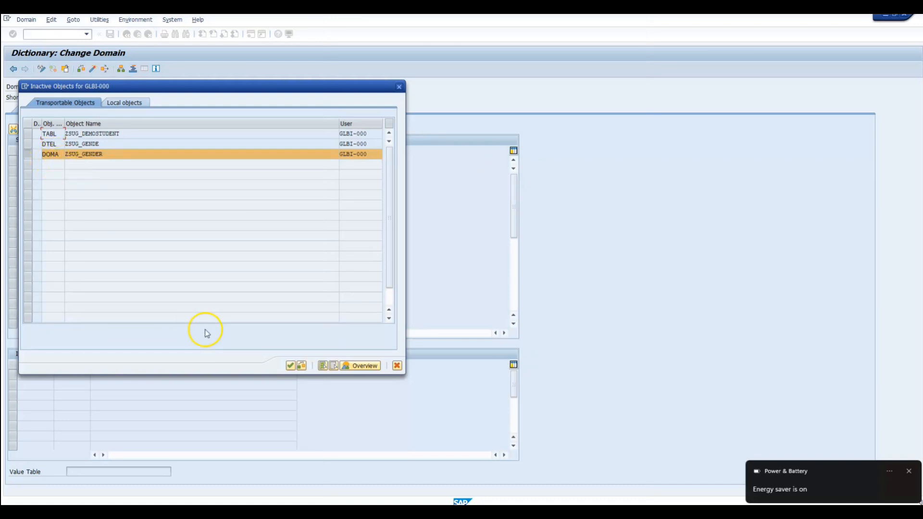
left_click(291, 366)
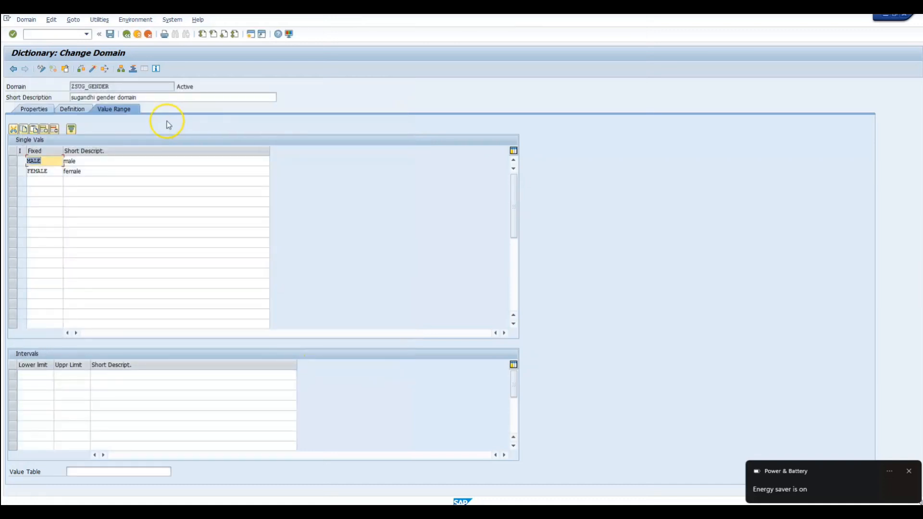
left_click(126, 35)
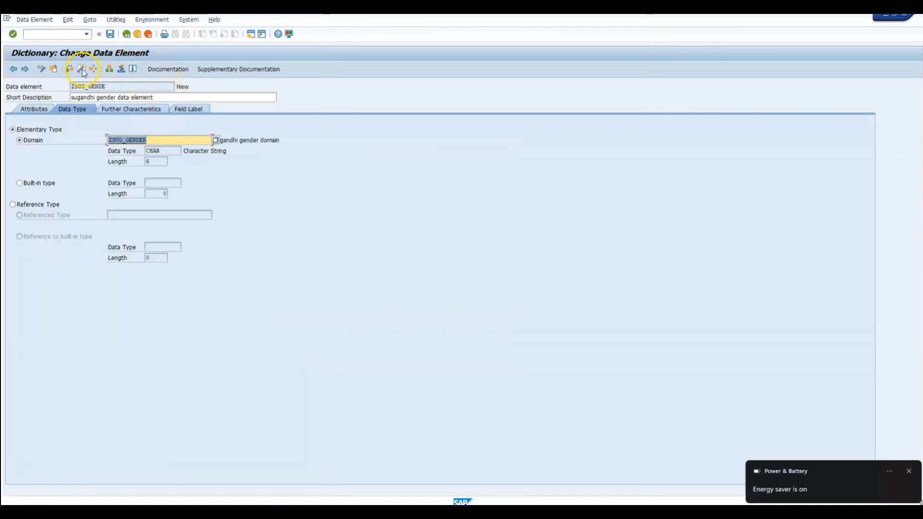
left_click(127, 68)
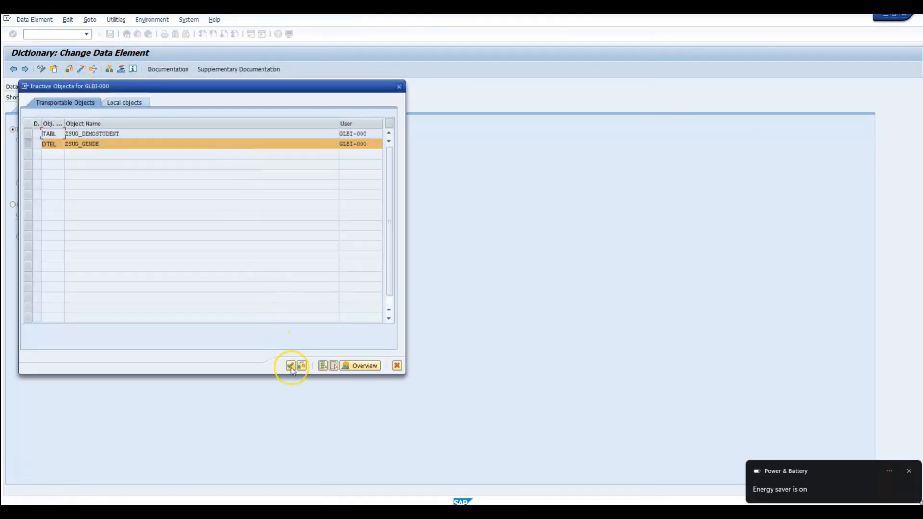
left_click(291, 366)
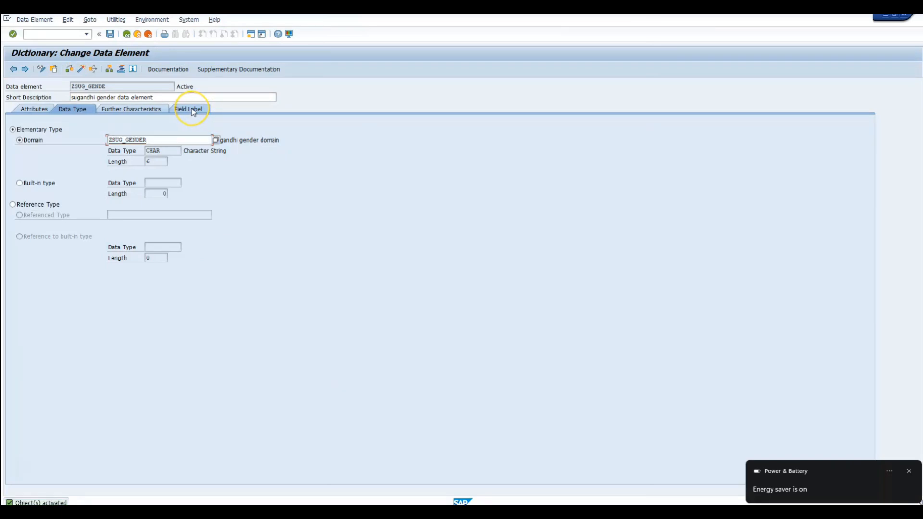
Step: Set the data element's short, medium and long field labels to gender and fill in its heading
left_click(192, 110)
left_click(109, 142)
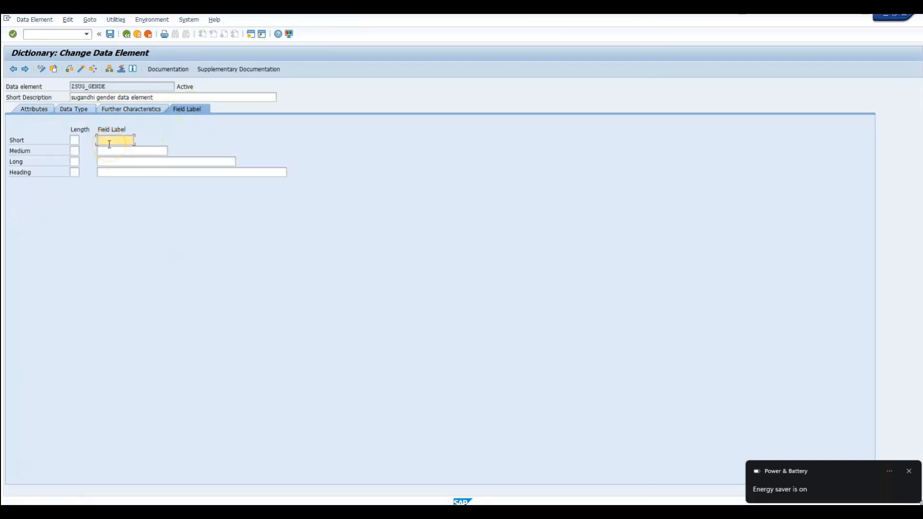
type("geneder")
left_click(114, 151)
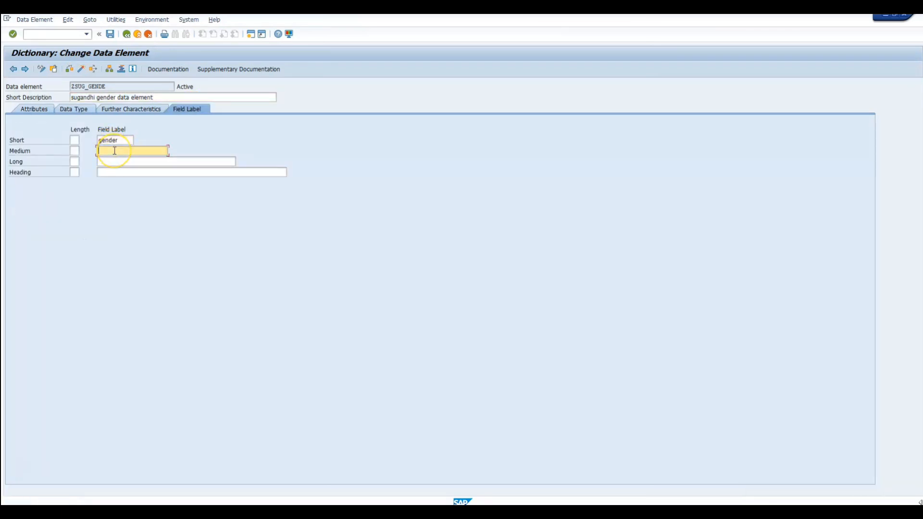
left_click(120, 160)
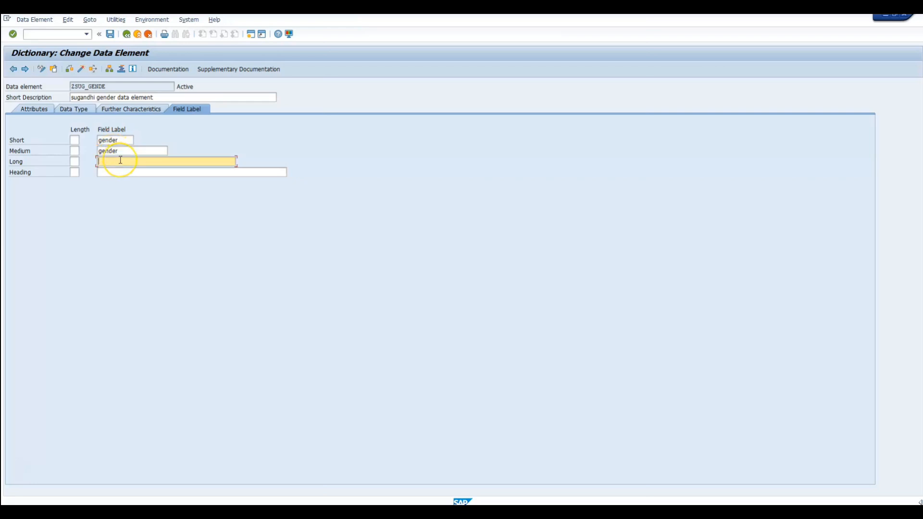
left_click(116, 175)
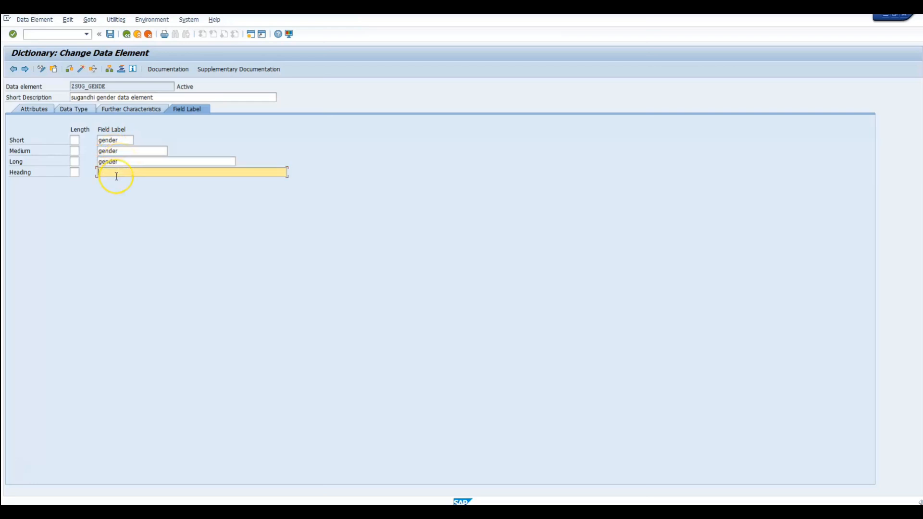
Step: Activate the relabelled data element ZSUG_GENDE and return to the GENDER field in the student table
left_click(75, 110)
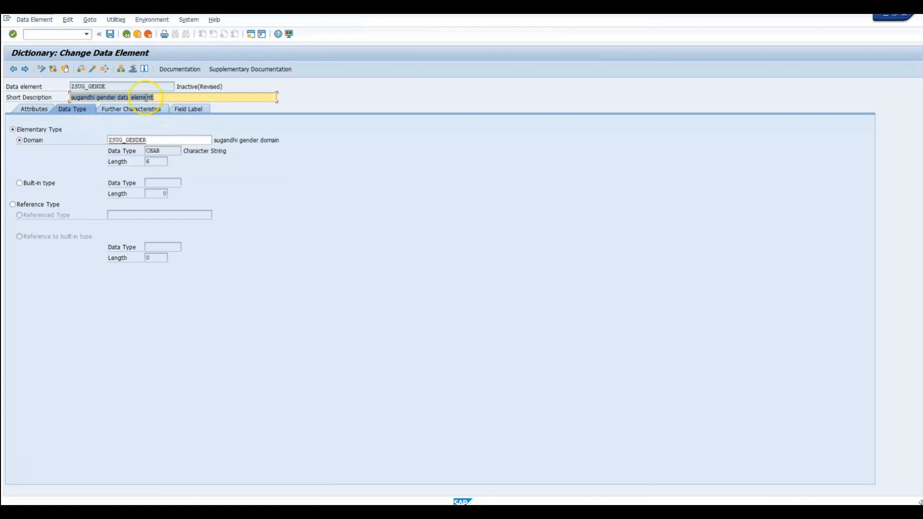
left_click(93, 69)
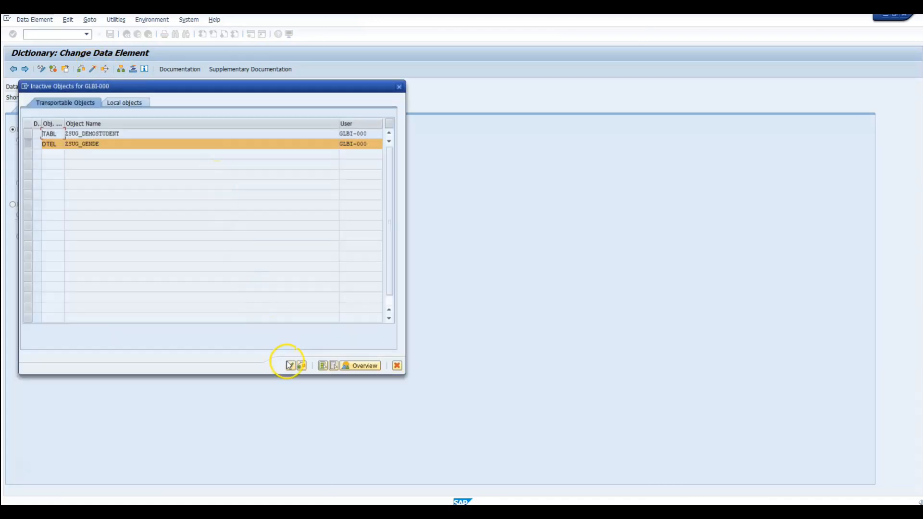
left_click(289, 366)
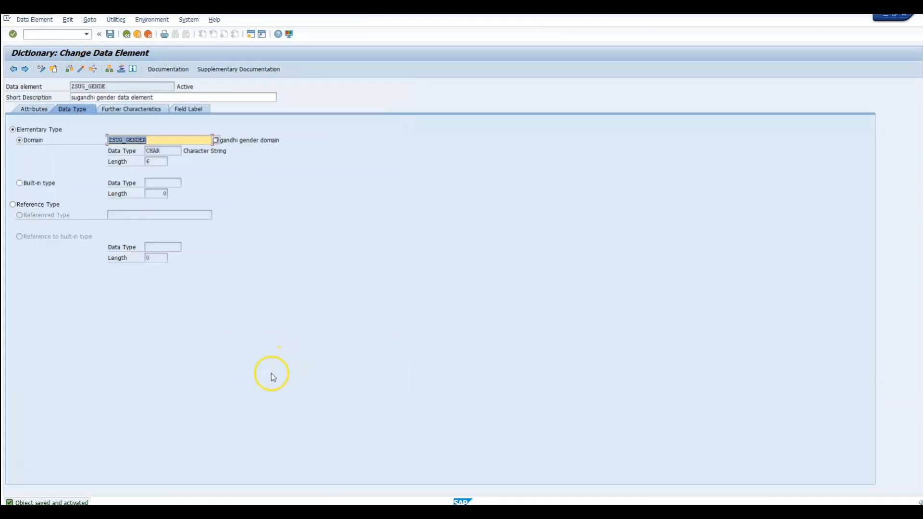
left_click(127, 34)
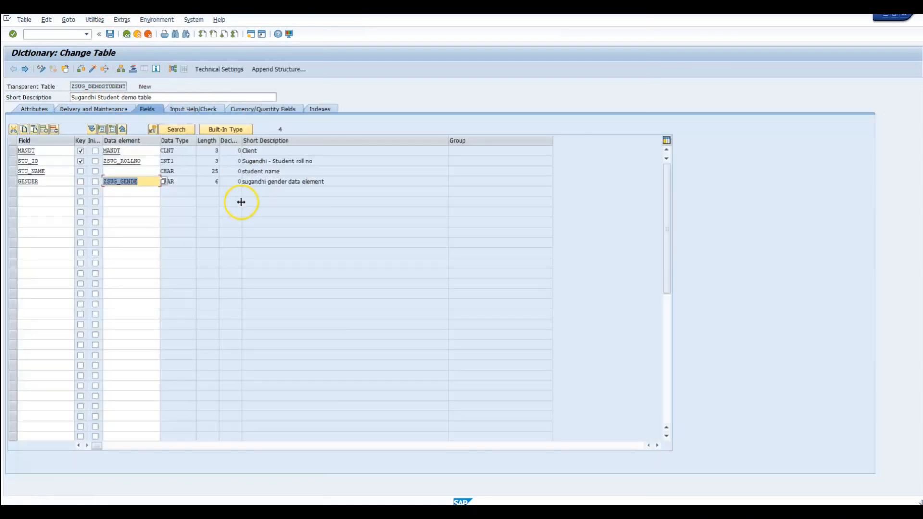
left_click(186, 180)
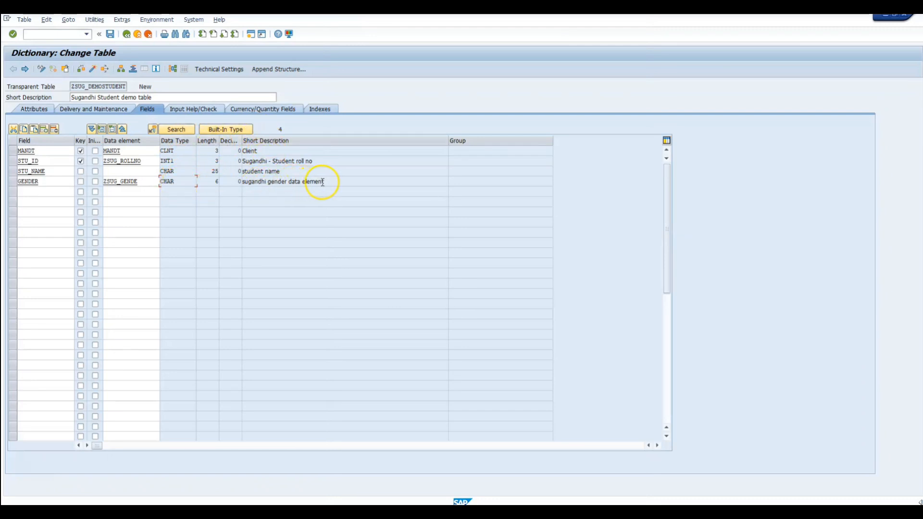
Step: Add a MARKS field below GENDER, typed directly with the built-in type INT1
left_click(41, 191)
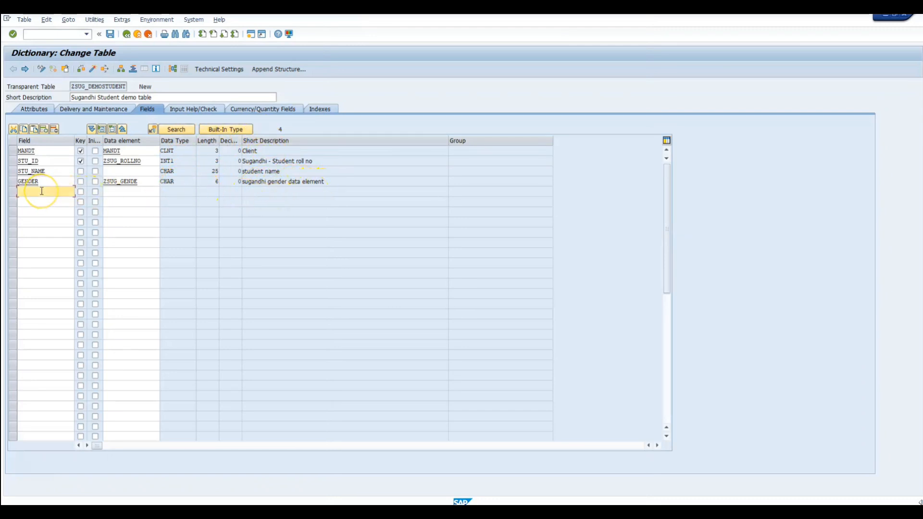
type("MARL")
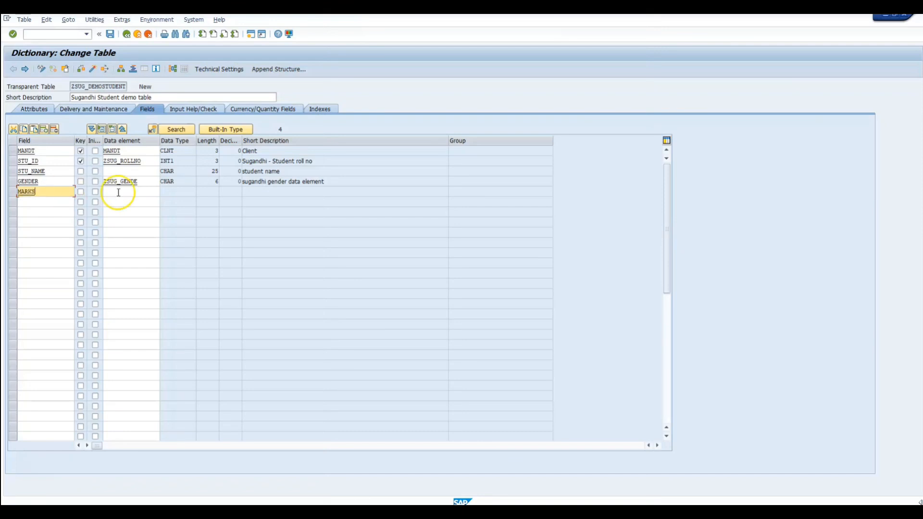
left_click(220, 130)
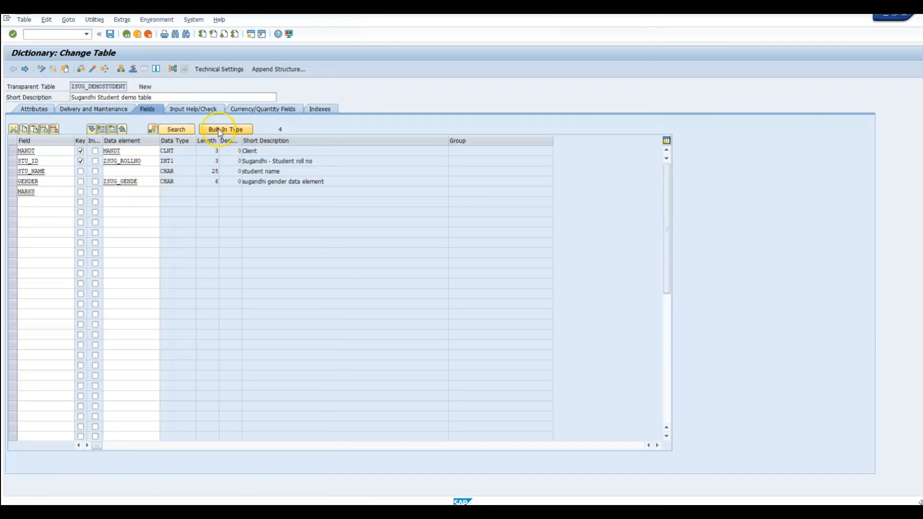
left_click(172, 192)
left_click(188, 194)
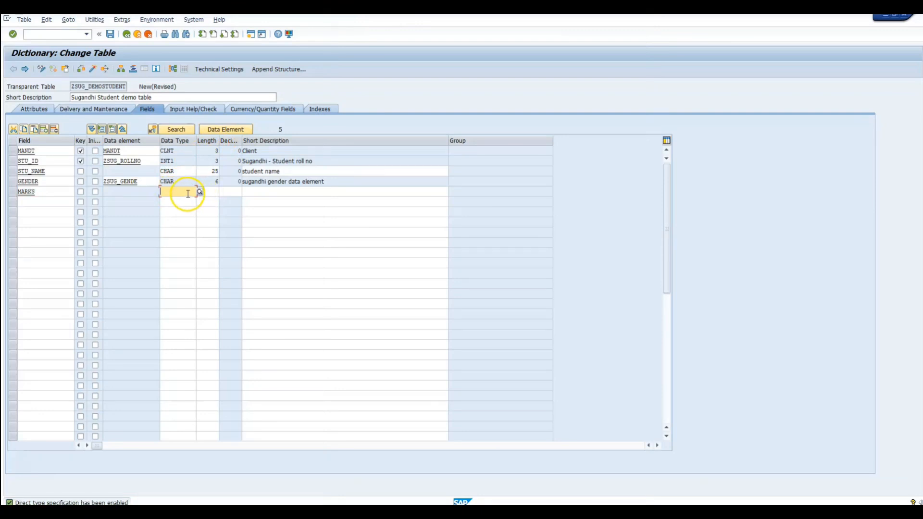
type("INT1")
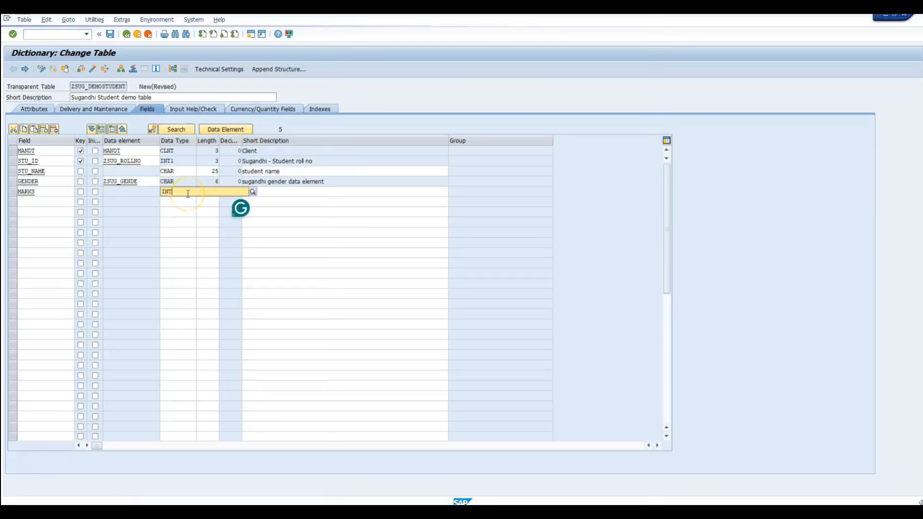
left_click(174, 213)
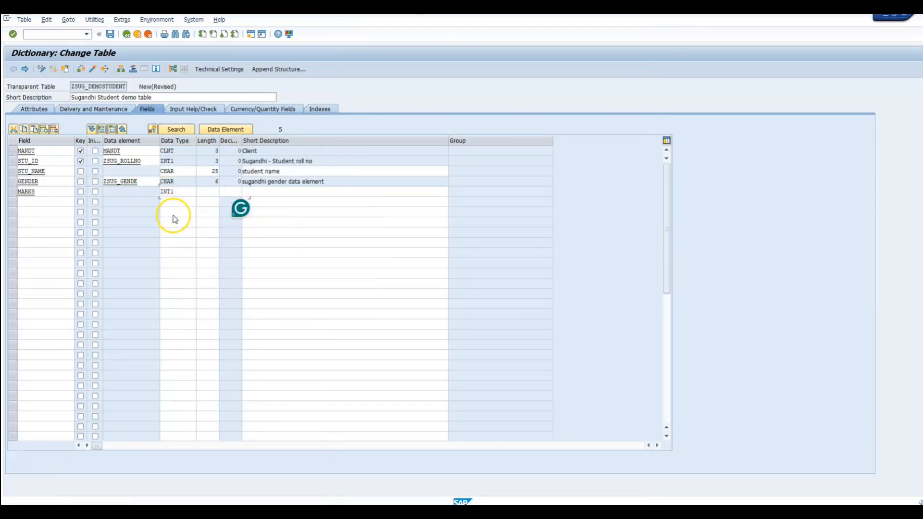
key("Return")
Step: Give the MARKS field the short description marks and save the table
left_click(207, 195)
left_click(248, 191)
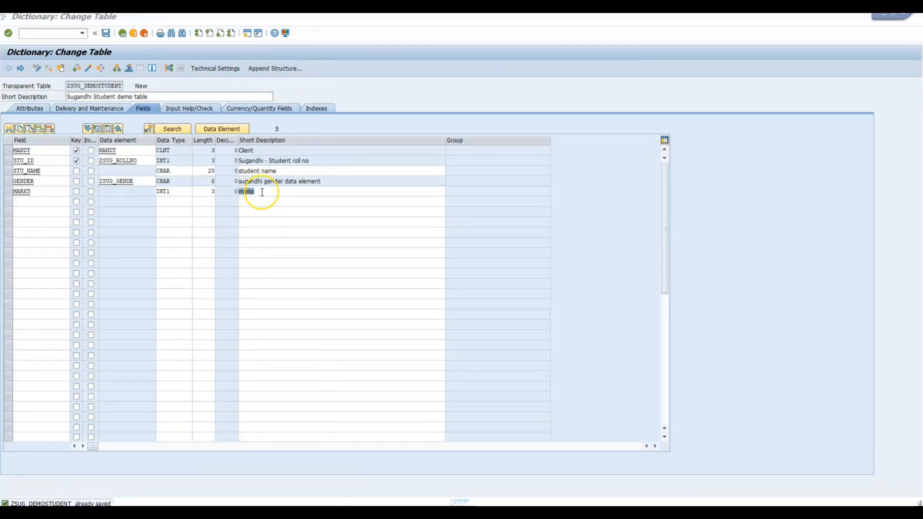
left_click(262, 192)
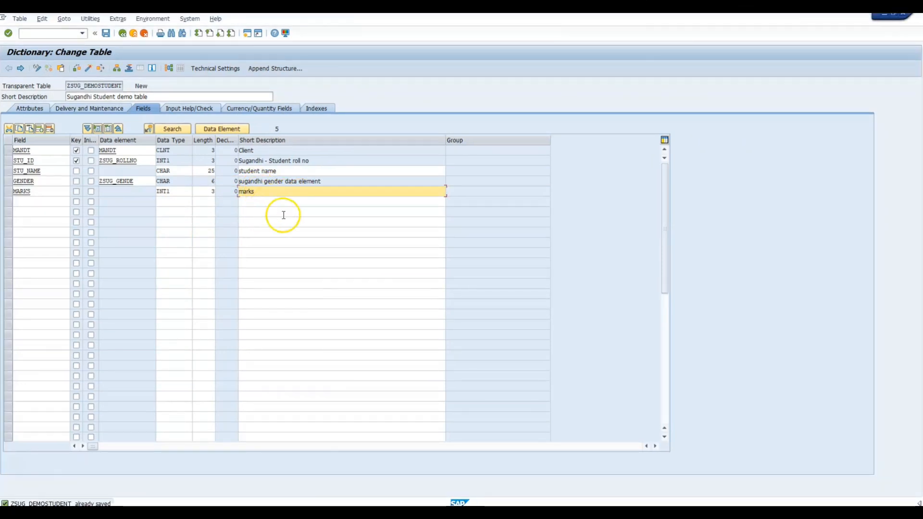
Step: Run a consistency check on the table ZSUG_DEMOSTUDENT and review its log before returning to the fields
left_click(77, 68)
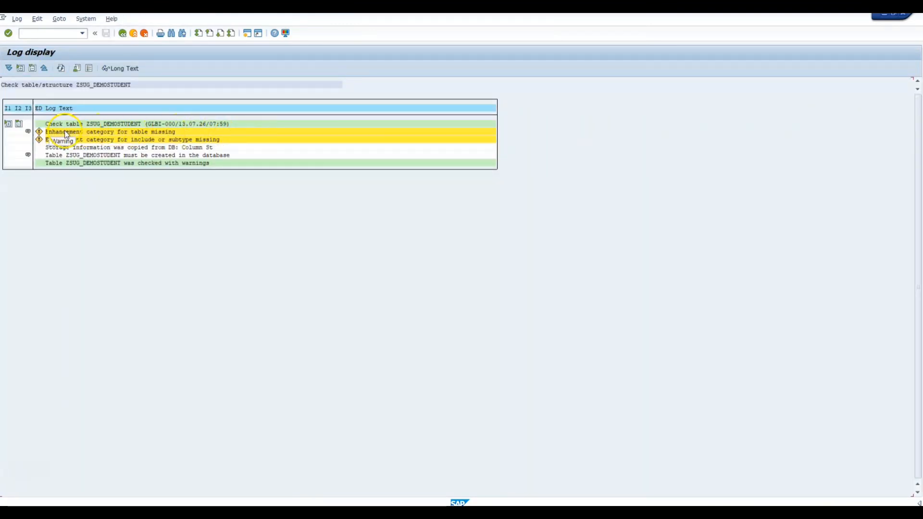
left_click(123, 33)
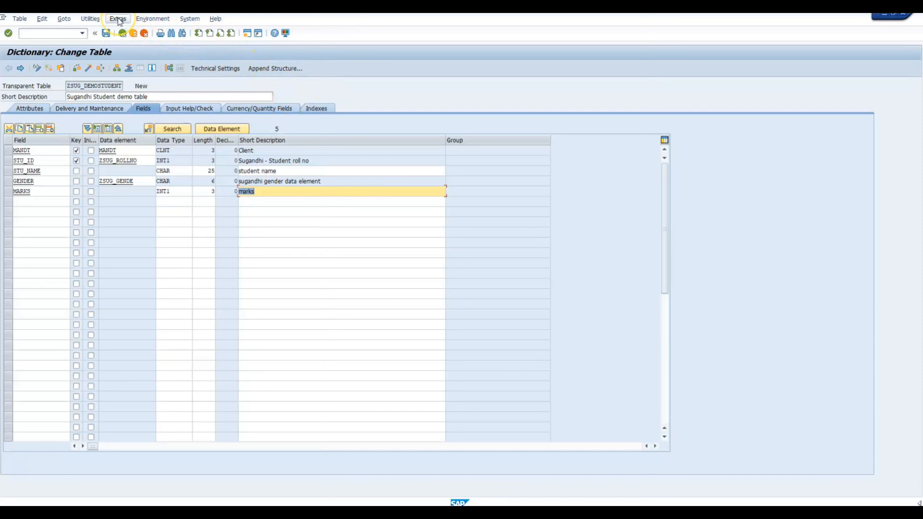
Step: Set the enhancement category of table ZSUG_DEMOSTUDENT to Can Be Enhanced (Deep)
left_click(118, 18)
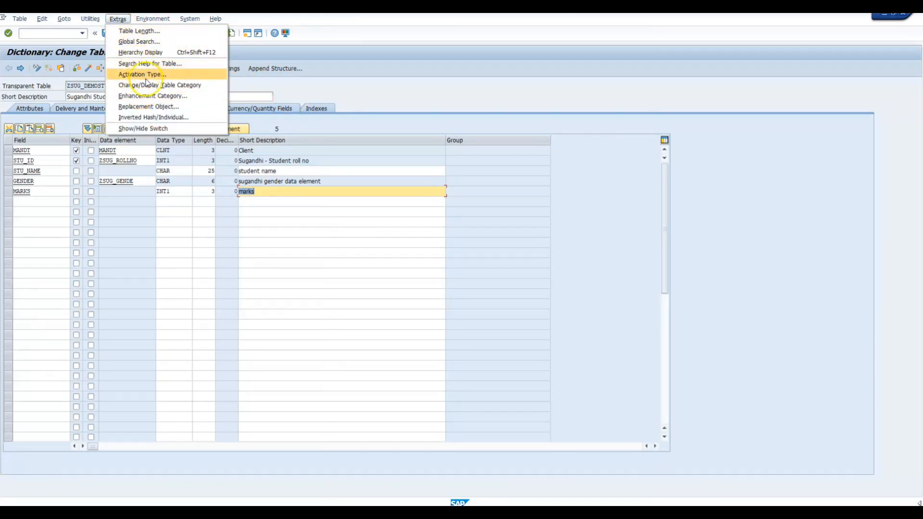
left_click(150, 96)
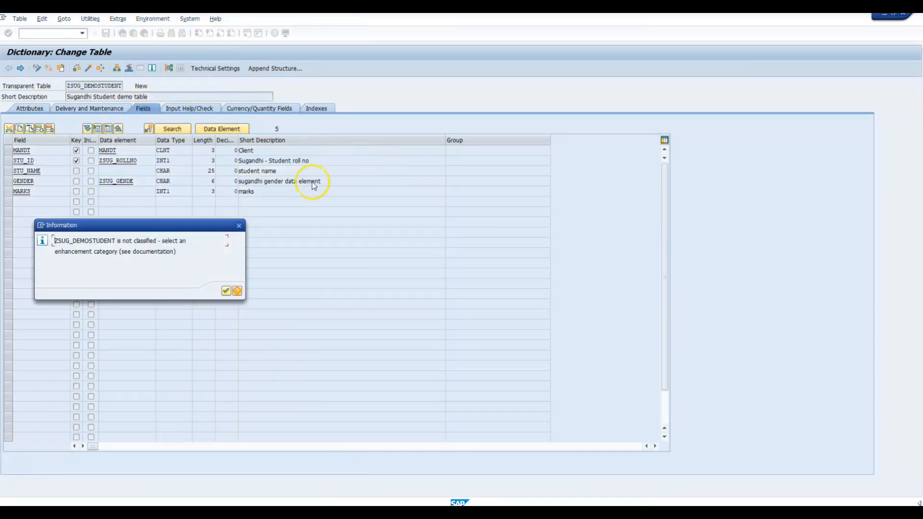
left_click(225, 291)
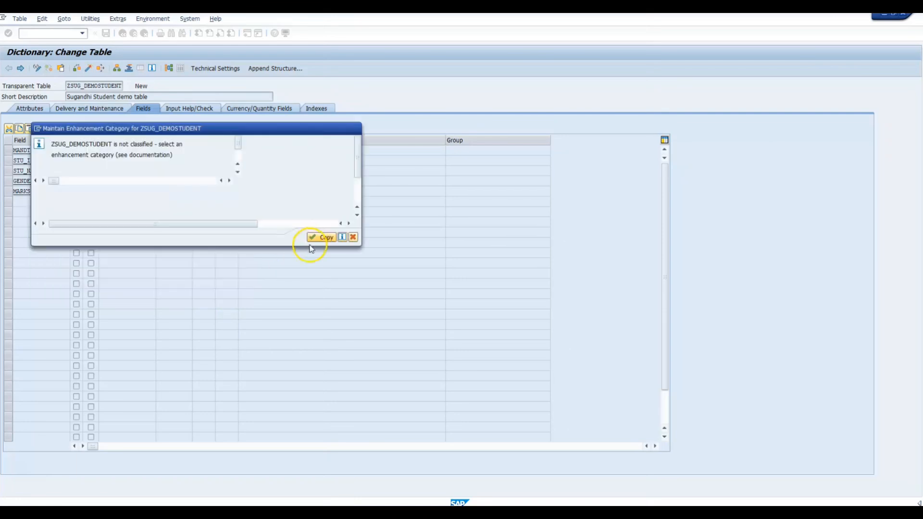
left_click(103, 155)
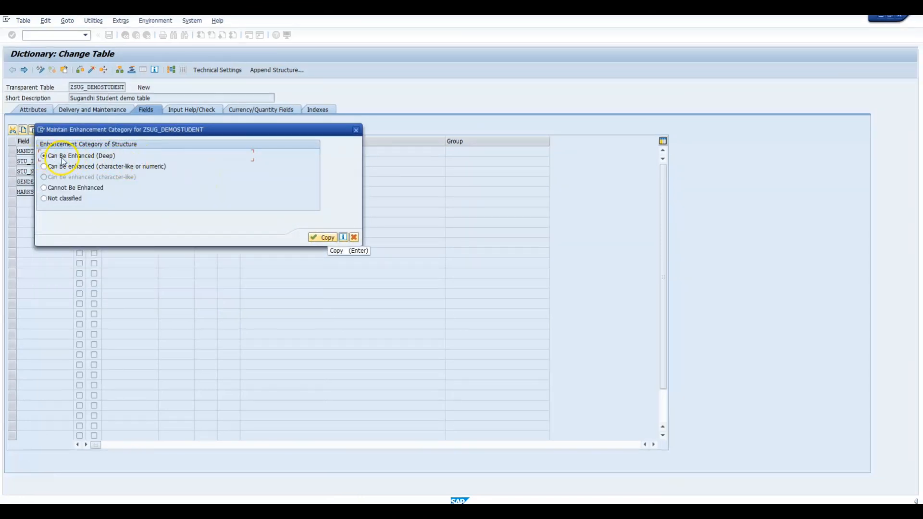
left_click(316, 238)
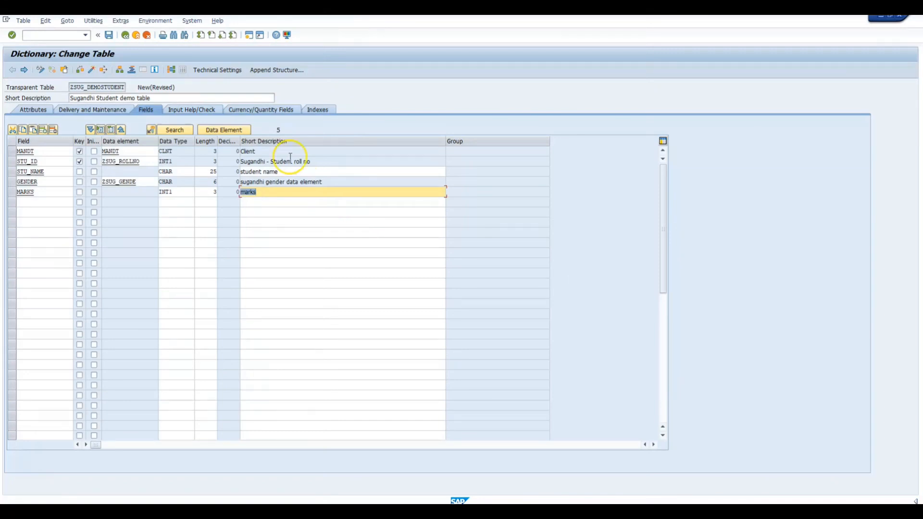
Step: Start activating the table and set its technical settings to data class APPL0 and size category 0
left_click(90, 71)
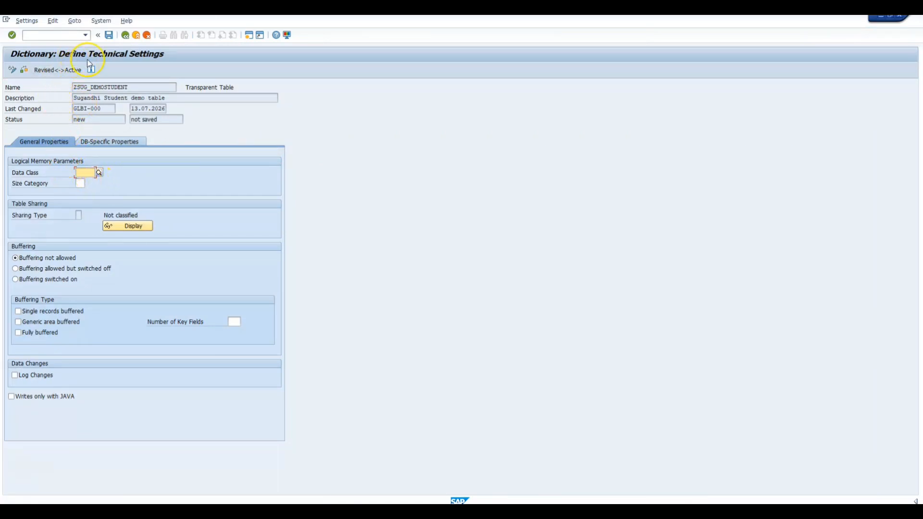
left_click(99, 173)
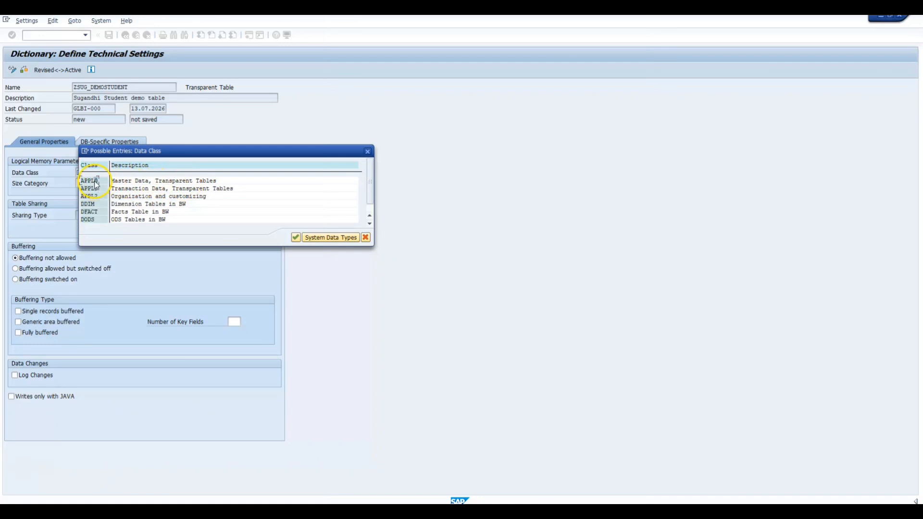
double_click(95, 181)
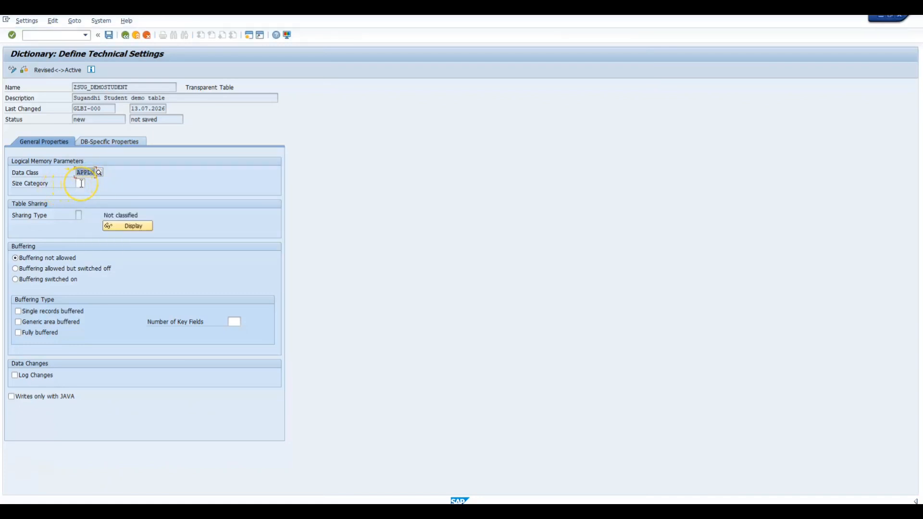
left_click(81, 183)
type("0")
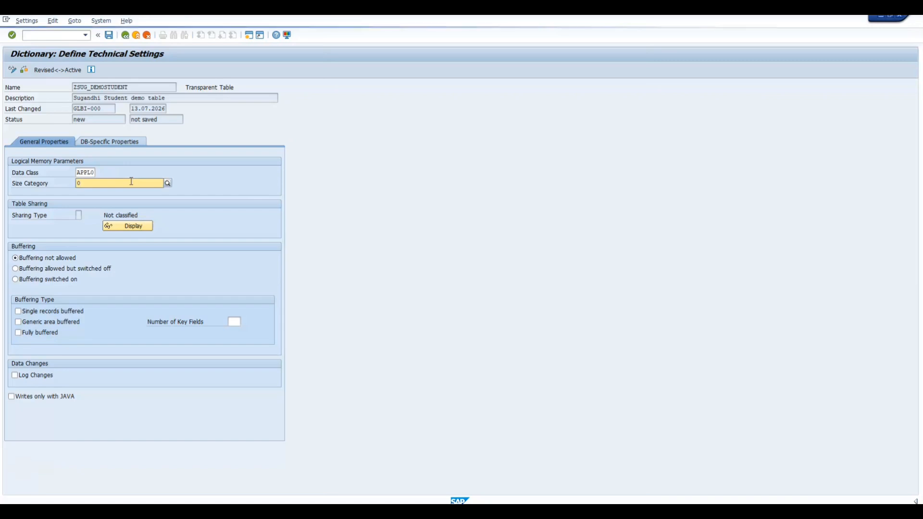
left_click(168, 183)
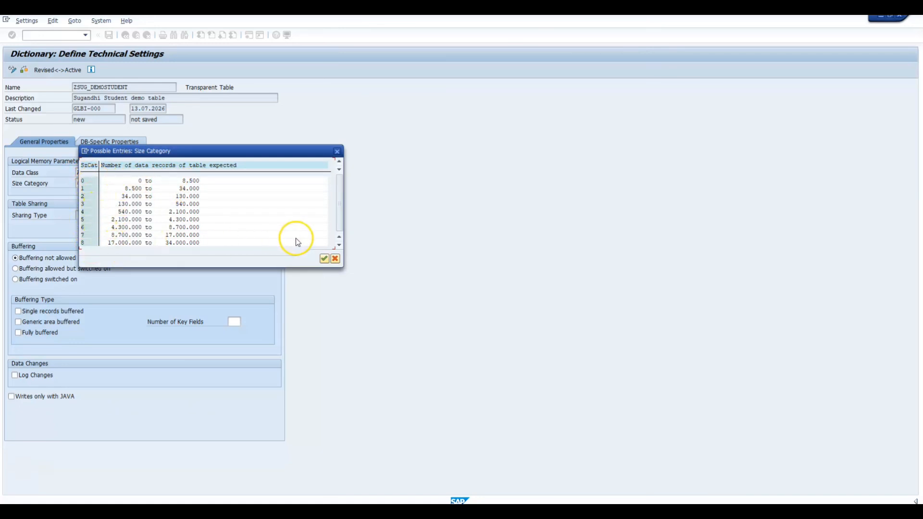
left_click(324, 260)
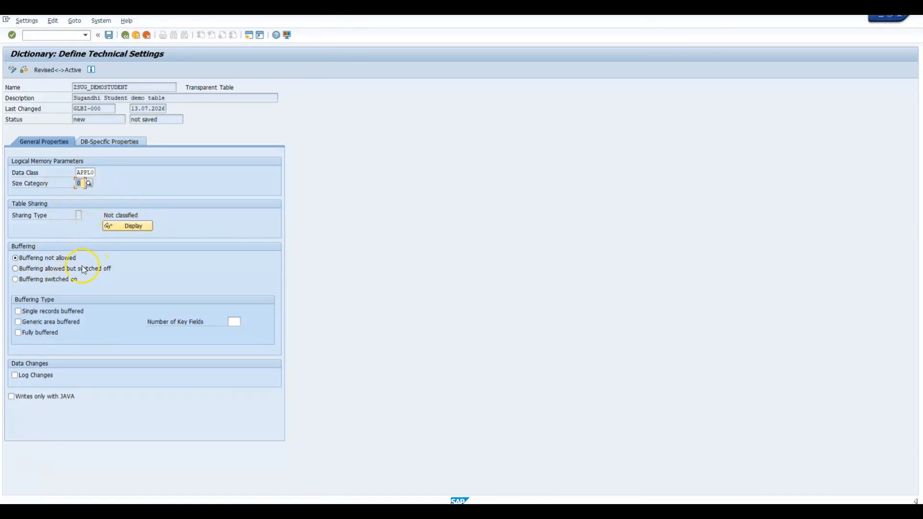
Step: Check the database-specific storage type, then save the technical settings and complete the activation of the table
left_click(105, 142)
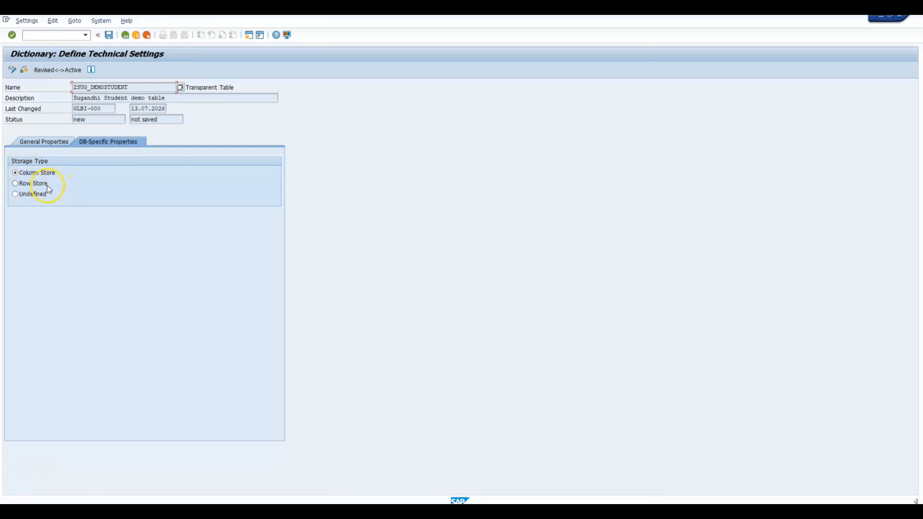
left_click(19, 184)
left_click(42, 141)
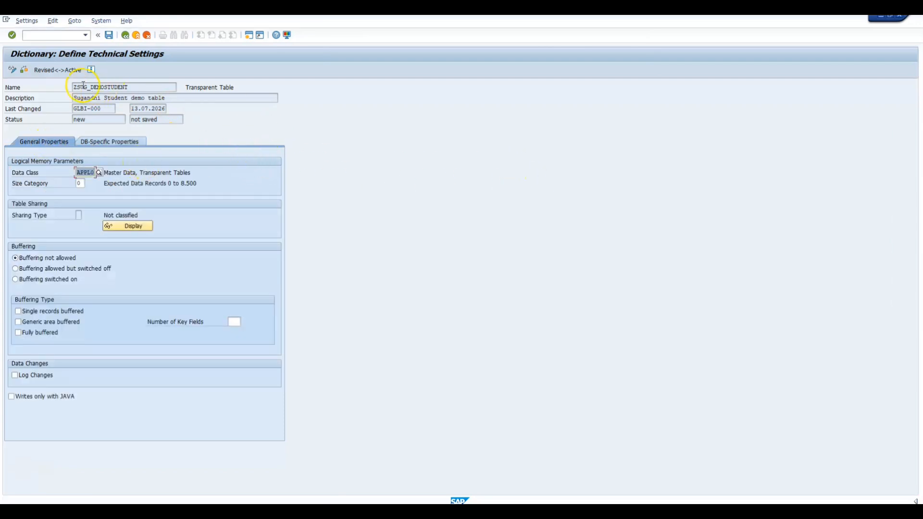
left_click(135, 36)
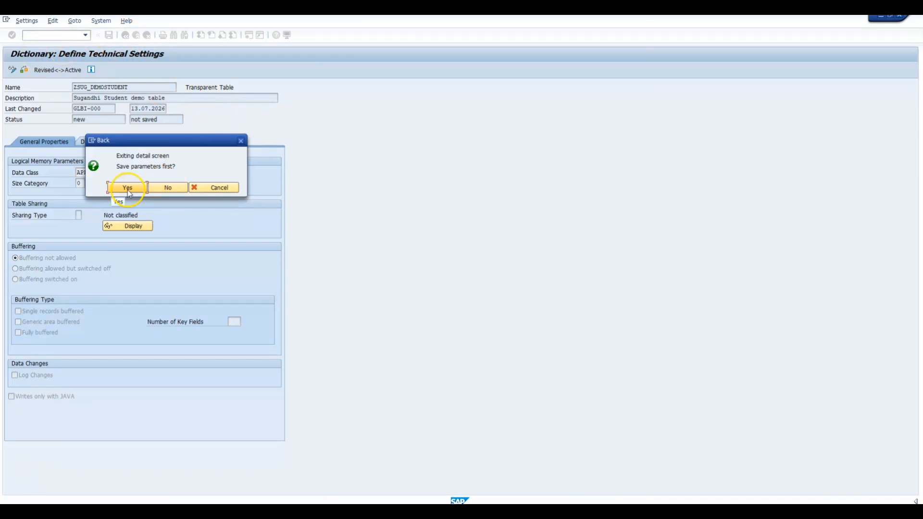
left_click(218, 187)
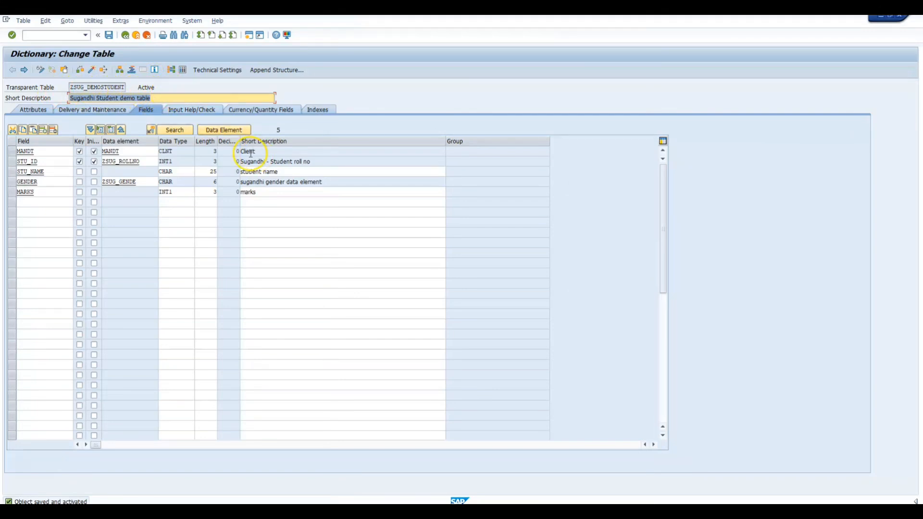
Step: Start creating an entry in ZSUG_DEMOSTUDENT and choose student ID 101 from the roll number value help
left_click(94, 21)
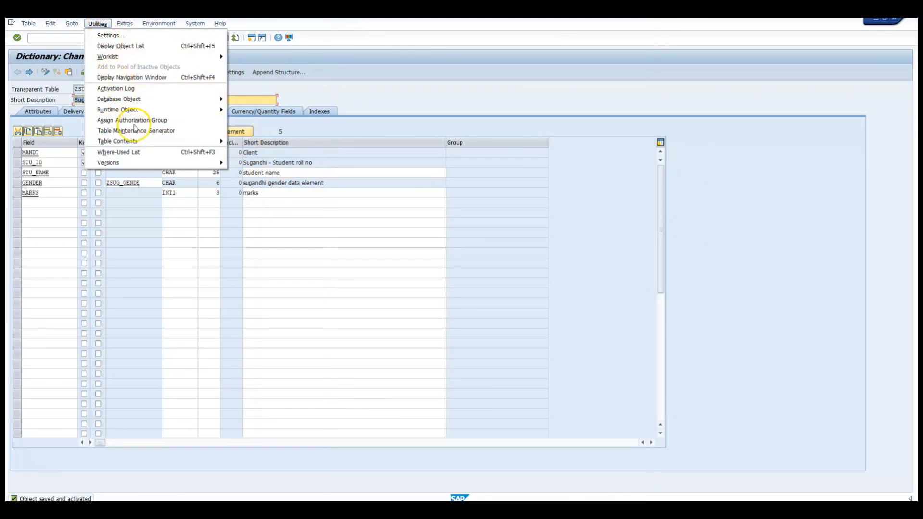
mouse_move(134, 141)
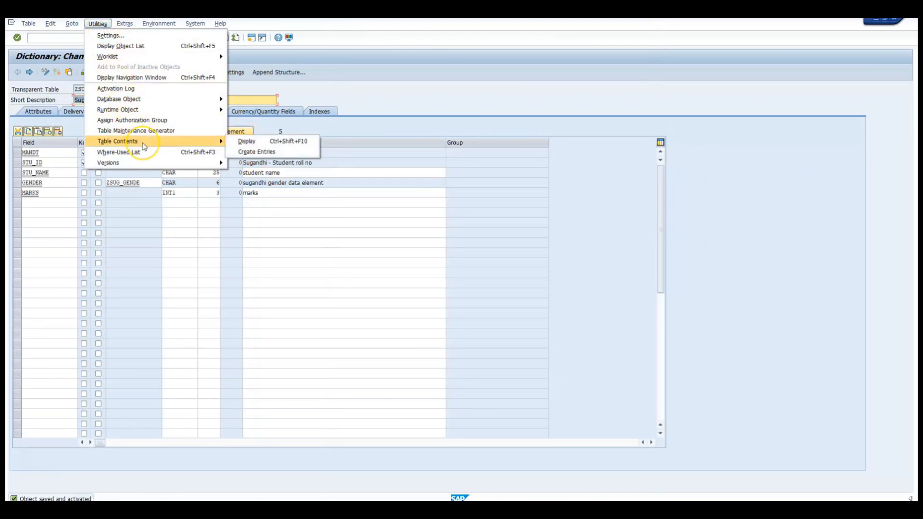
left_click(251, 151)
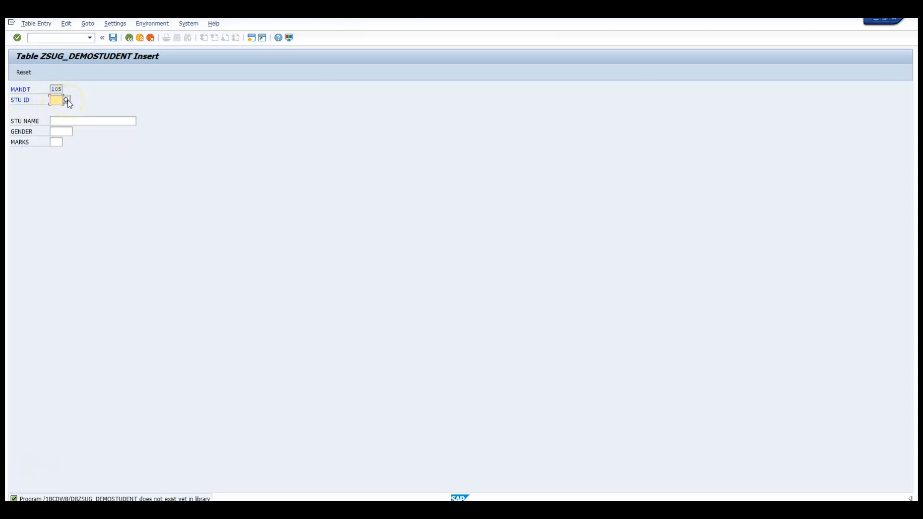
left_click(67, 100)
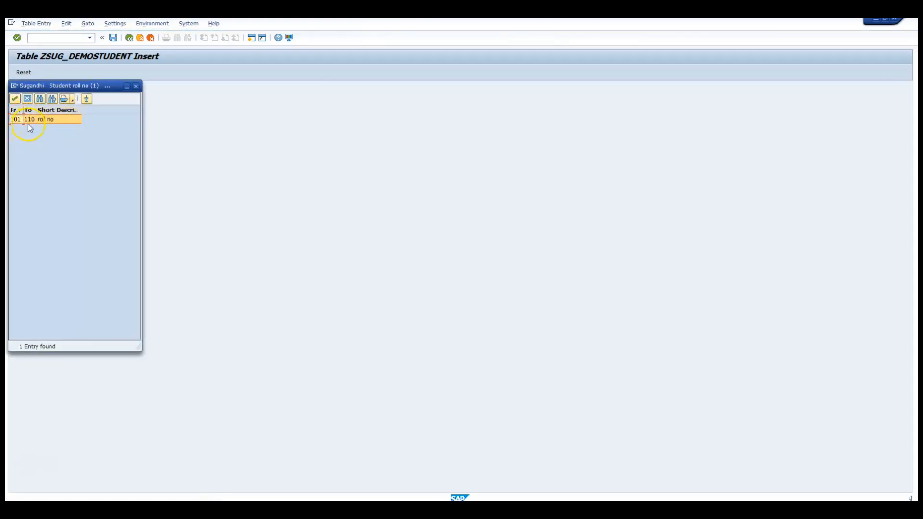
left_click_drag(142, 161, 212, 172)
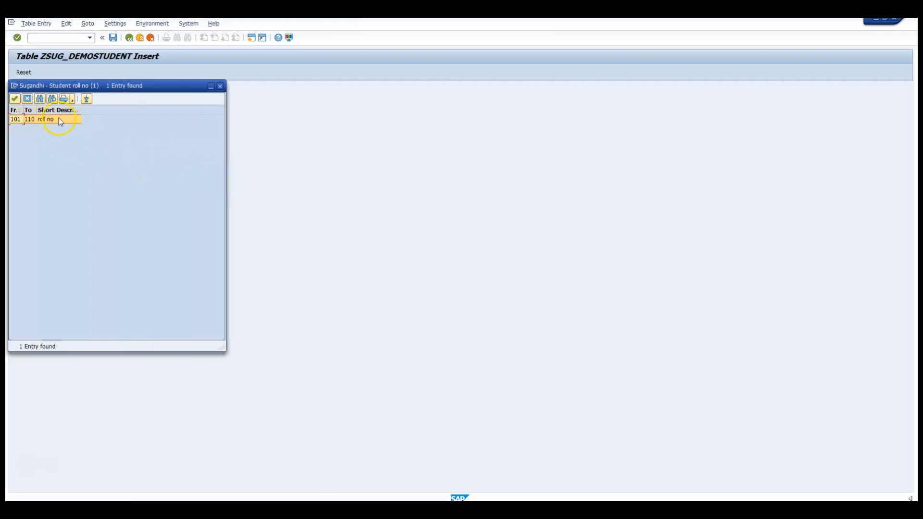
left_click(16, 111)
left_click(15, 99)
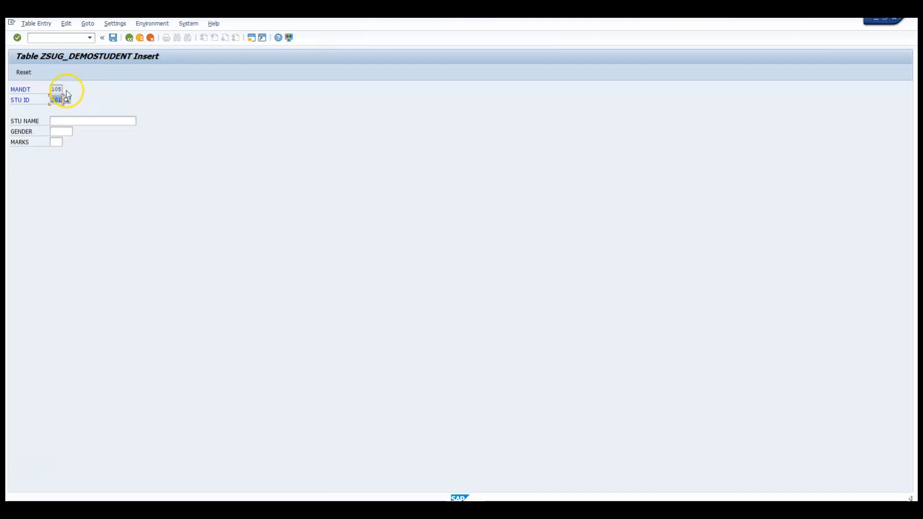
Step: Complete the record for ID 101 with the student's name, gender FEMALE and marks 86, and save it
left_click(64, 121)
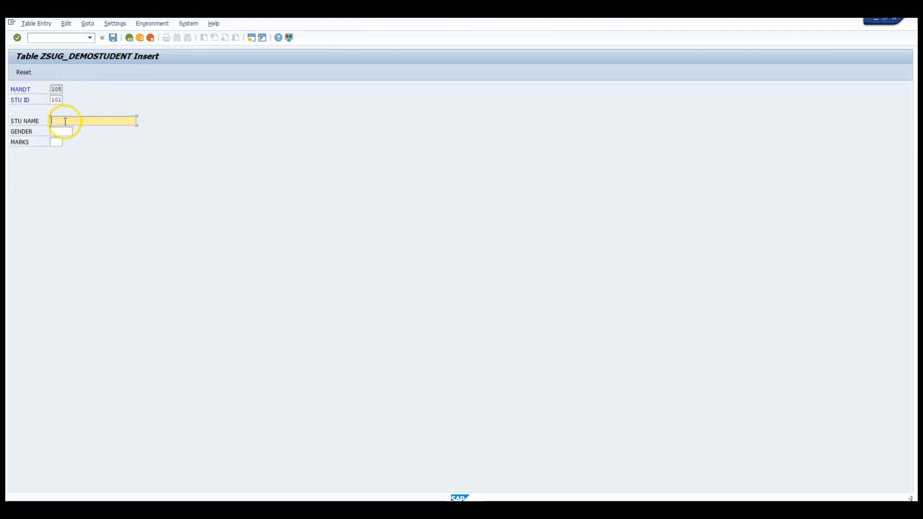
type("sugandhi")
left_click(62, 132)
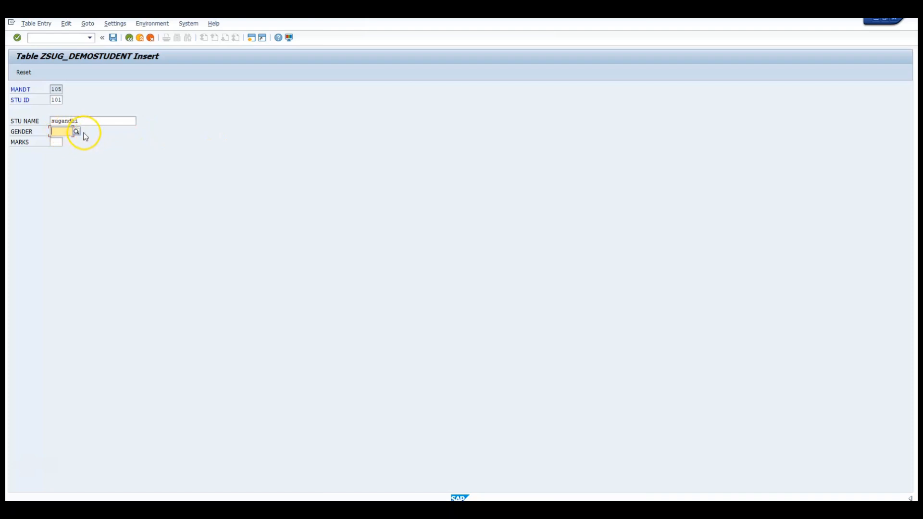
left_click(76, 132)
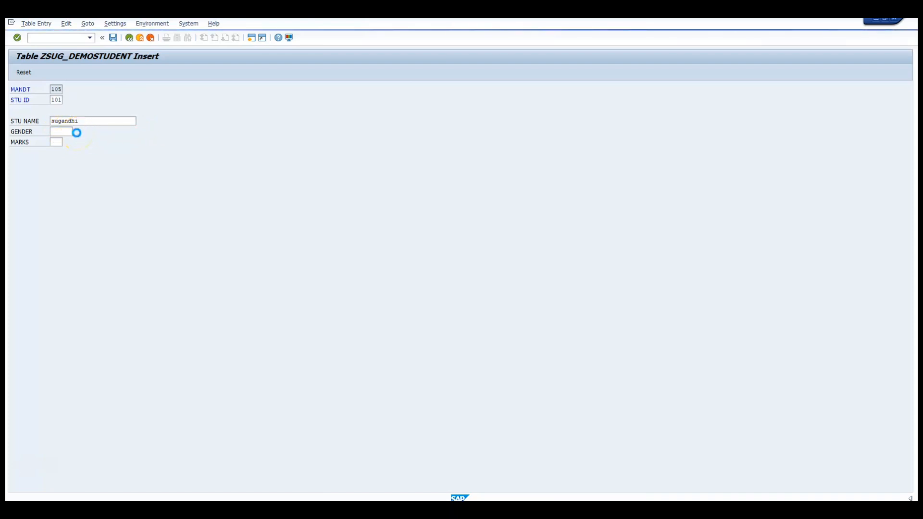
left_click(16, 124)
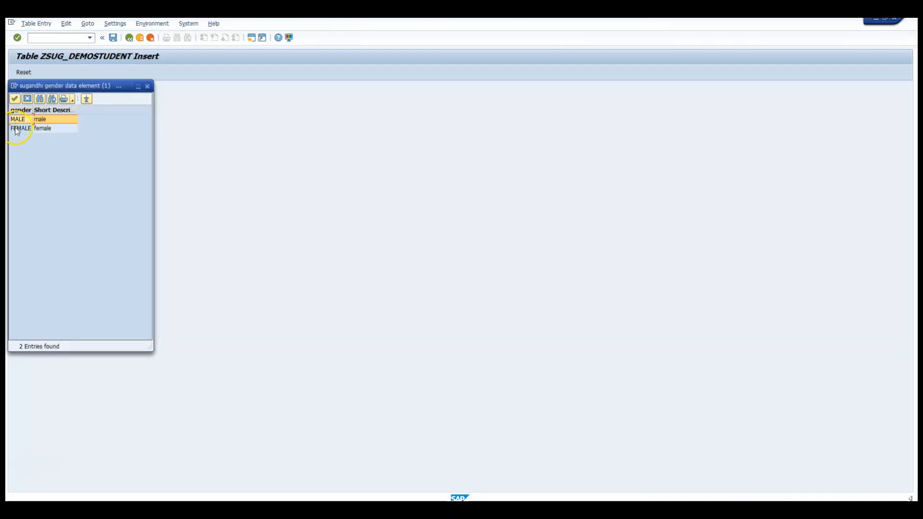
double_click(17, 129)
left_click(56, 142)
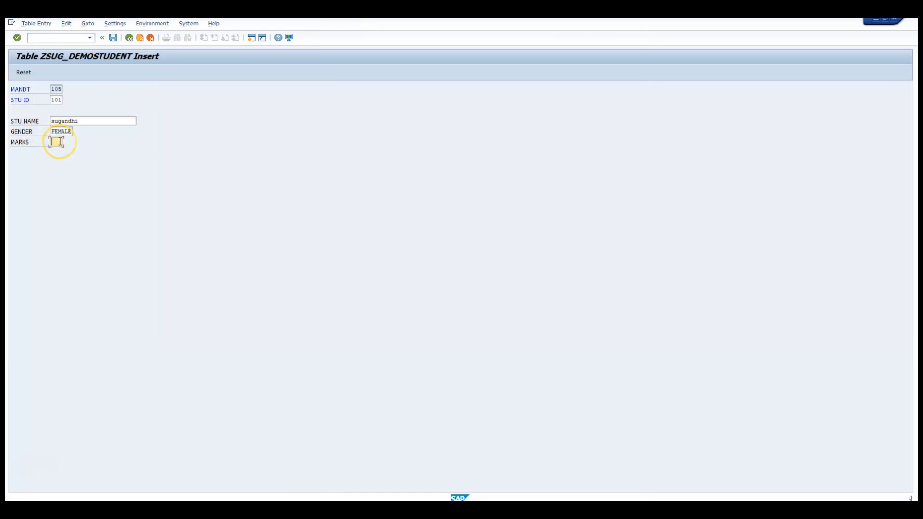
type("86")
left_click(114, 38)
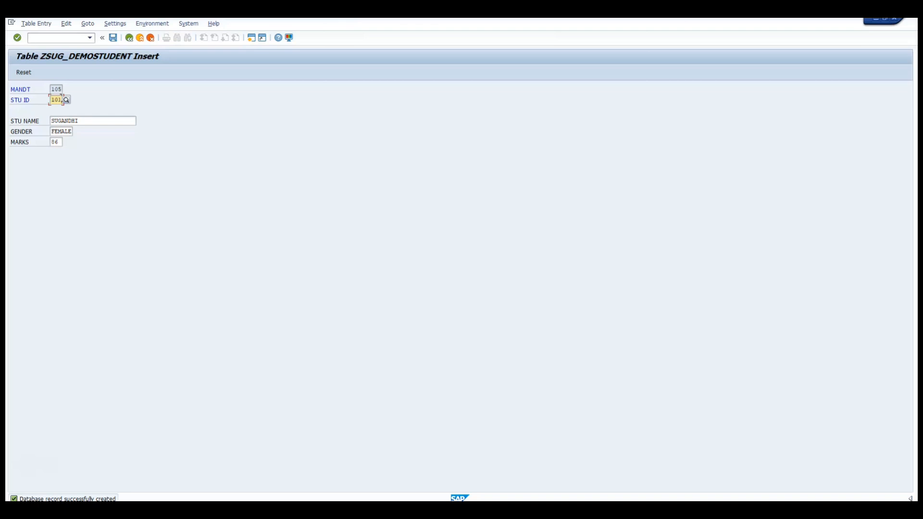
Step: Begin a second student record with ID 102 and replace the name with the second student's first name
type("102")
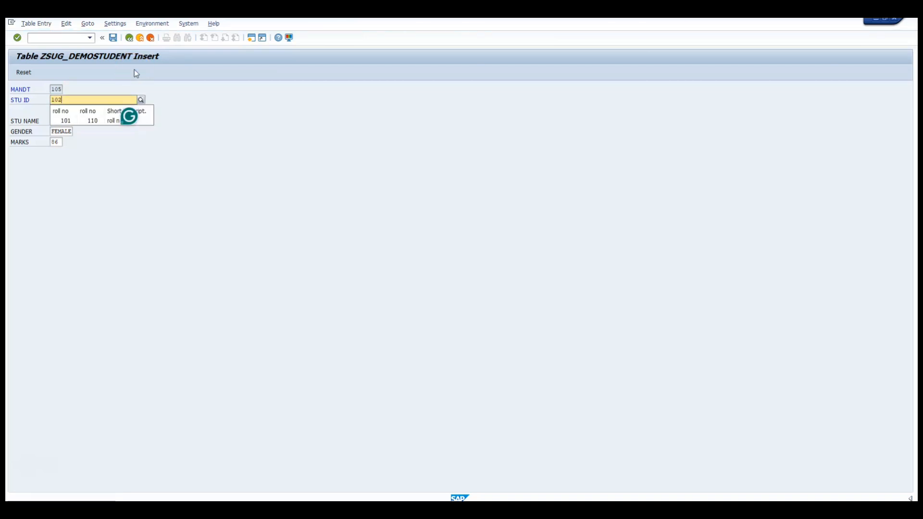
left_click(66, 121)
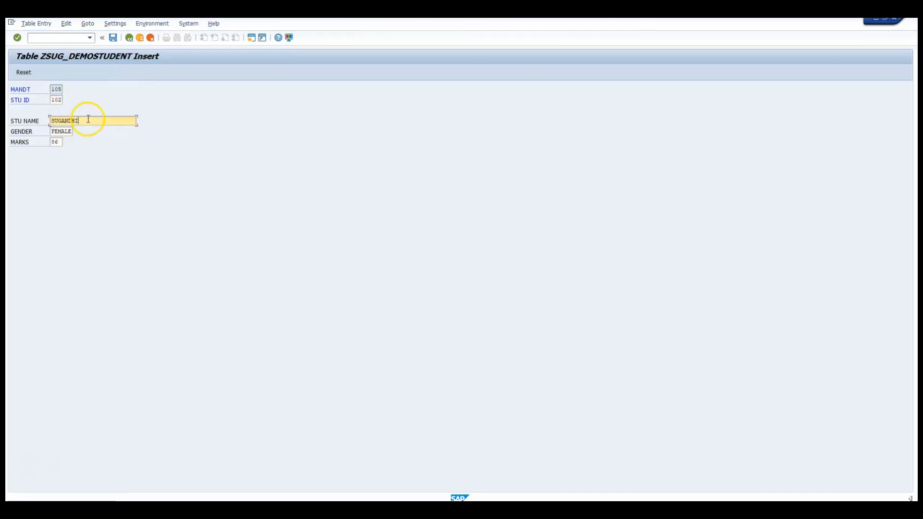
key("BackSpace")
key("BackSpace")
key("BackSpace")
key("BackSpace")
key("BackSpace")
key("BackSpace")
type("R")
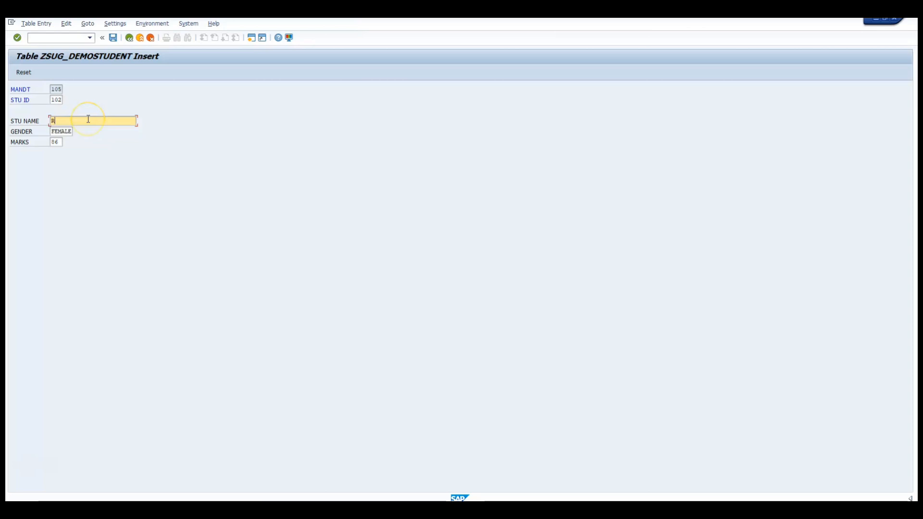
type("iya")
Step: Set the marks of student 102 to 30, save the record and leave the entry form
left_click(67, 132)
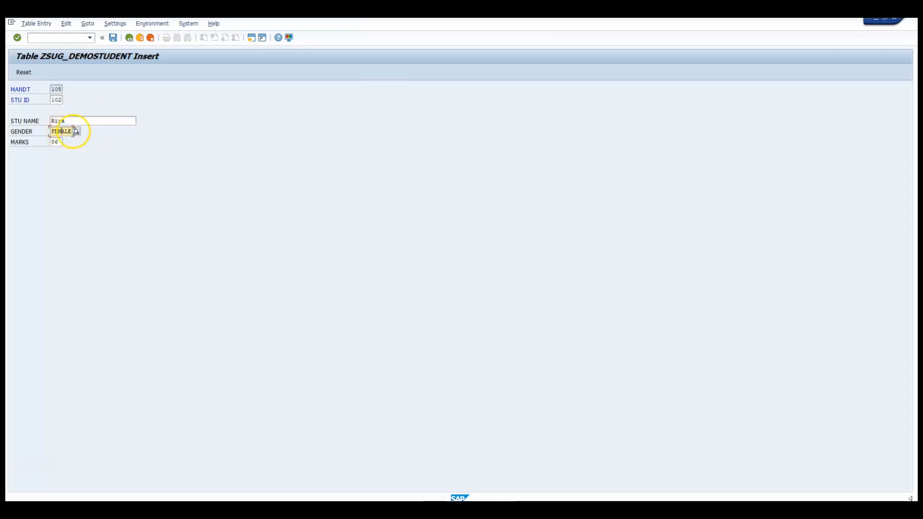
left_click(57, 143)
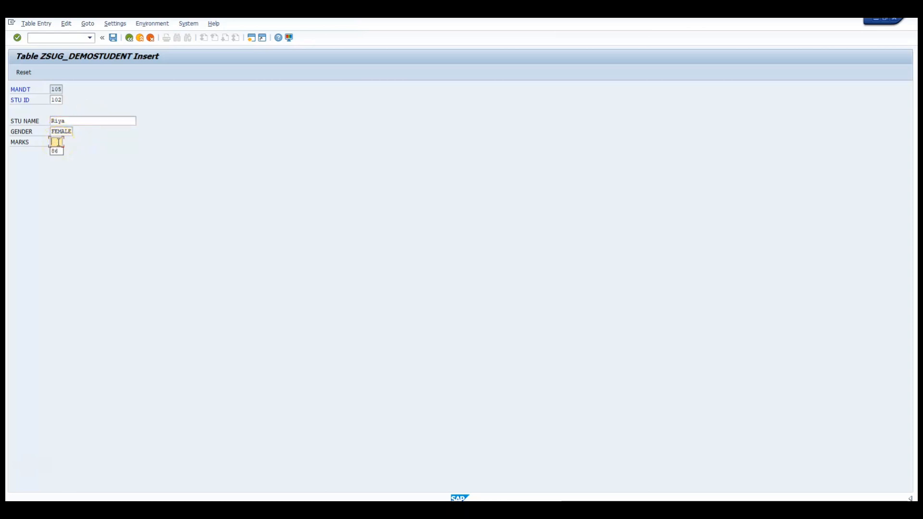
type("3")
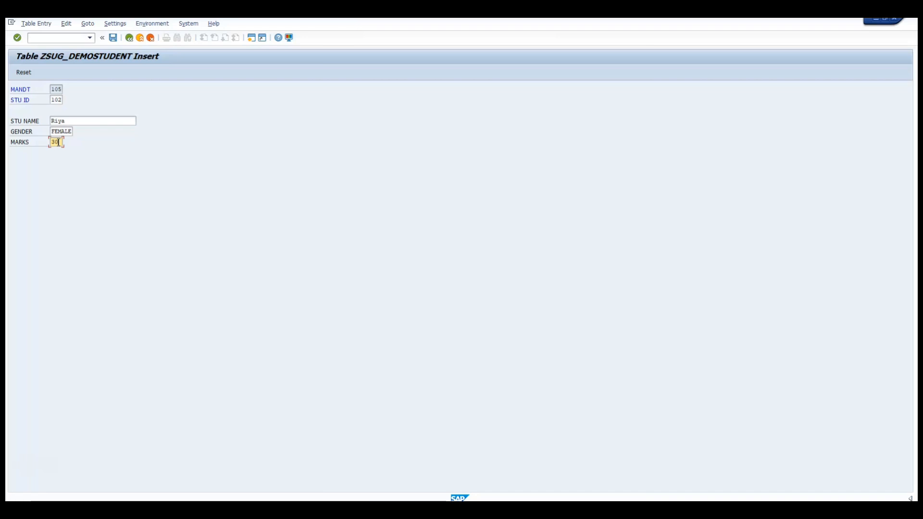
type("0")
left_click(113, 38)
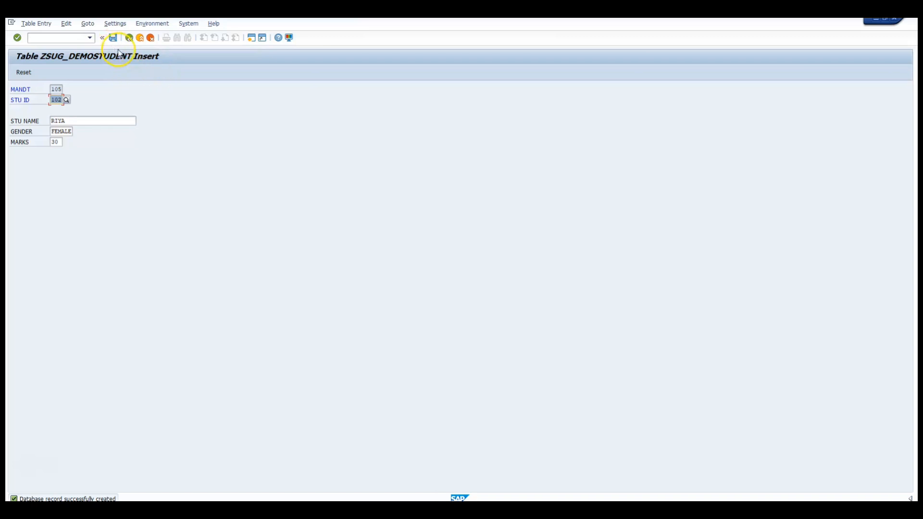
left_click(130, 38)
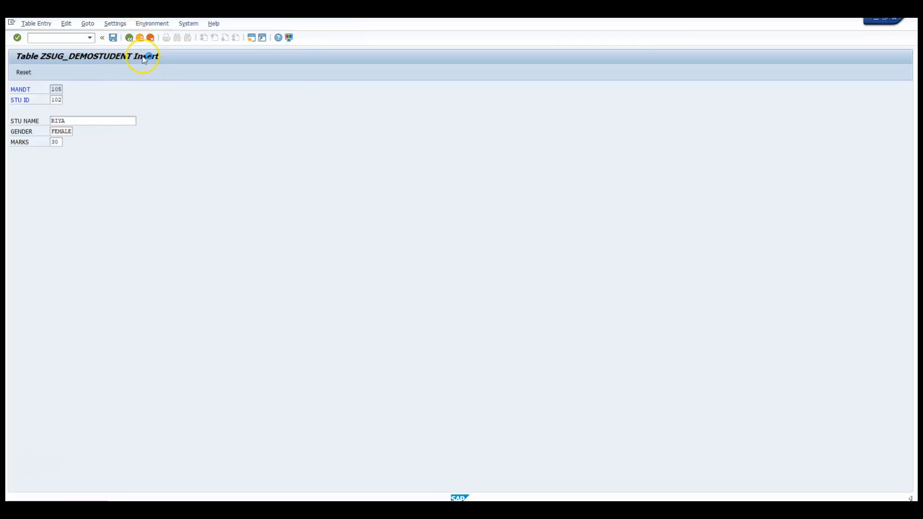
Step: In the table maintenance generator, set authorization group &NC&, function group ZSUG_DEMOSTUDENT, one-step maintenance and a system-proposed screen number
left_click(129, 38)
left_click(98, 23)
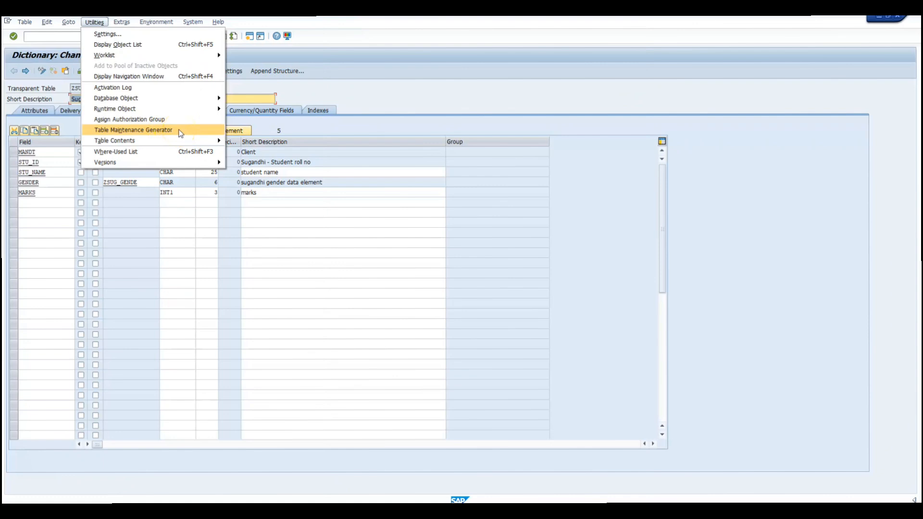
left_click(180, 131)
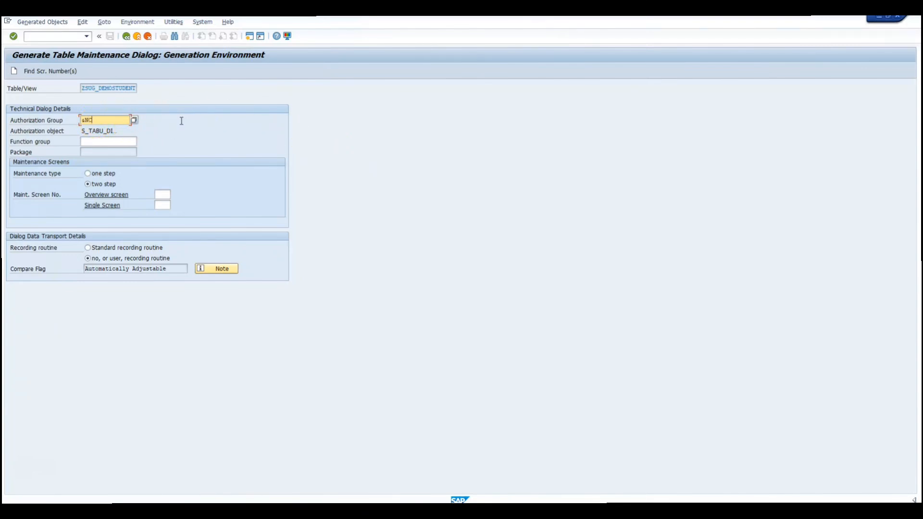
left_click(105, 142)
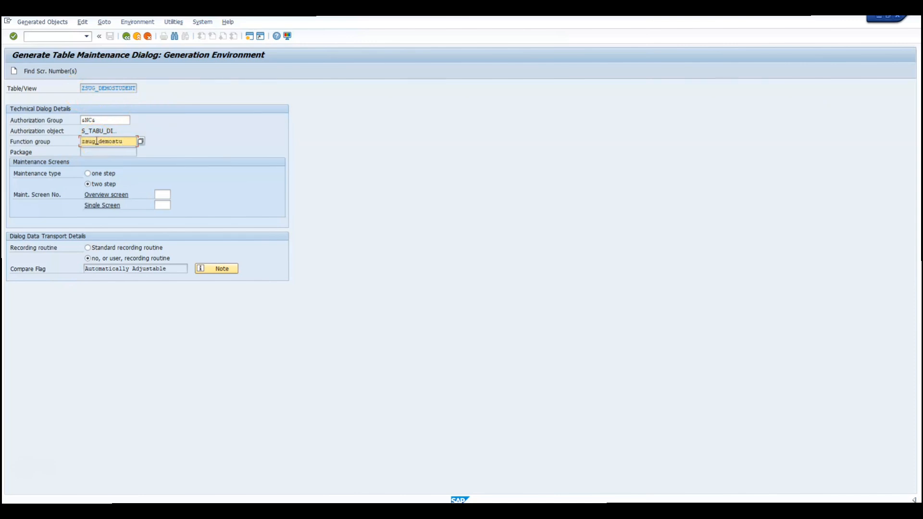
left_click(88, 174)
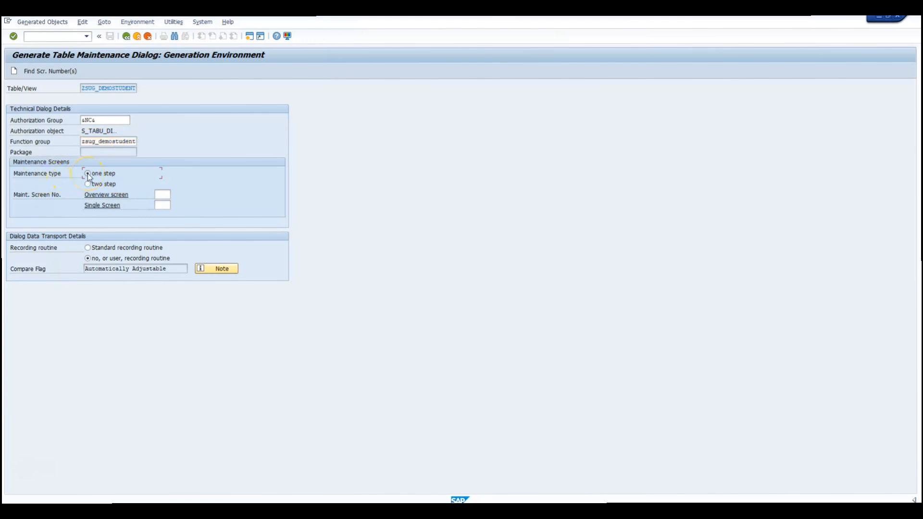
left_click(41, 73)
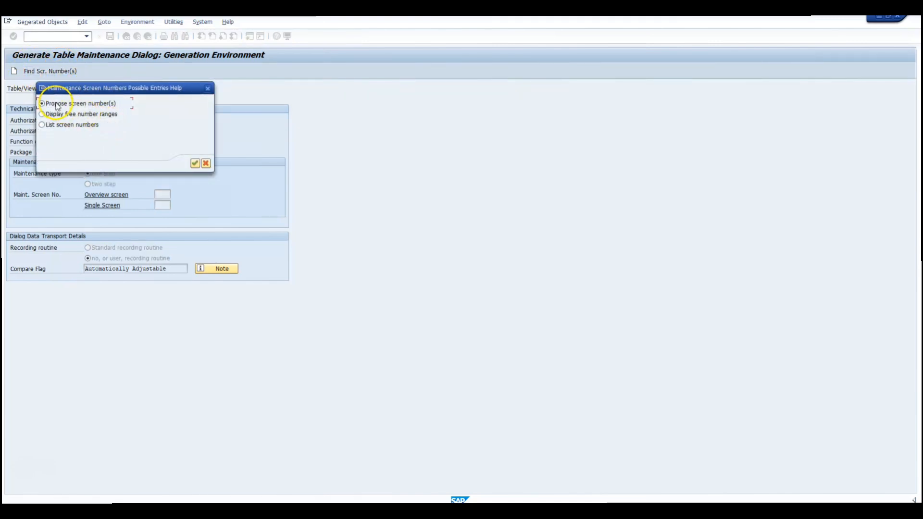
left_click(195, 164)
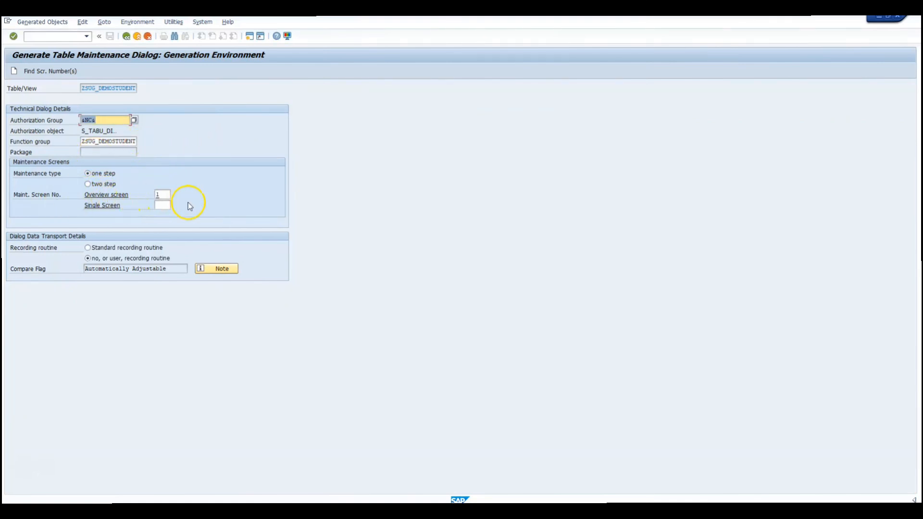
Step: Generate the maintenance dialog, saving its objects in package Z_SUG_PACKAGE under the proposed workbench request, and return to the table definition
left_click(14, 72)
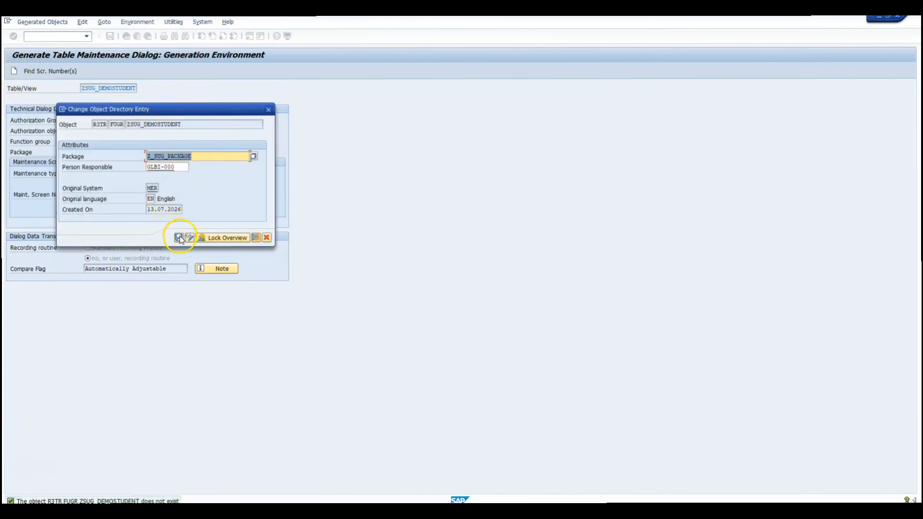
left_click(179, 238)
left_click(179, 238)
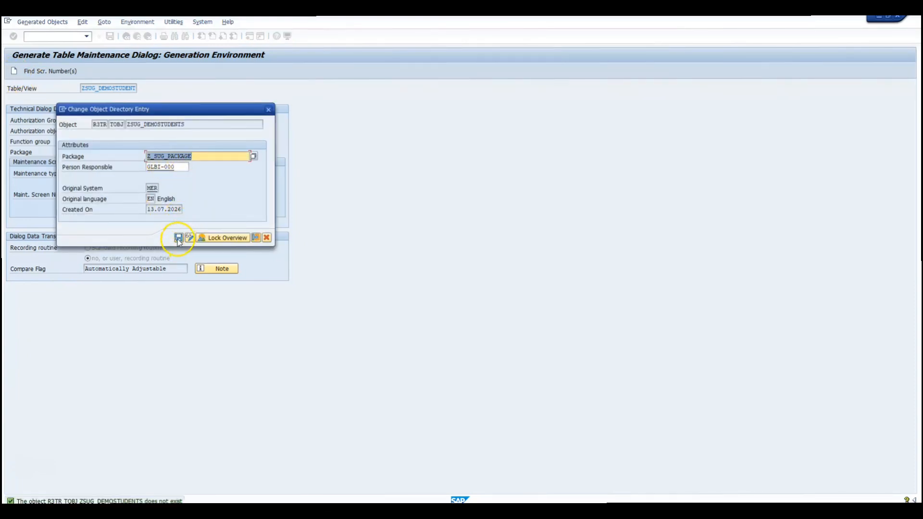
left_click(178, 239)
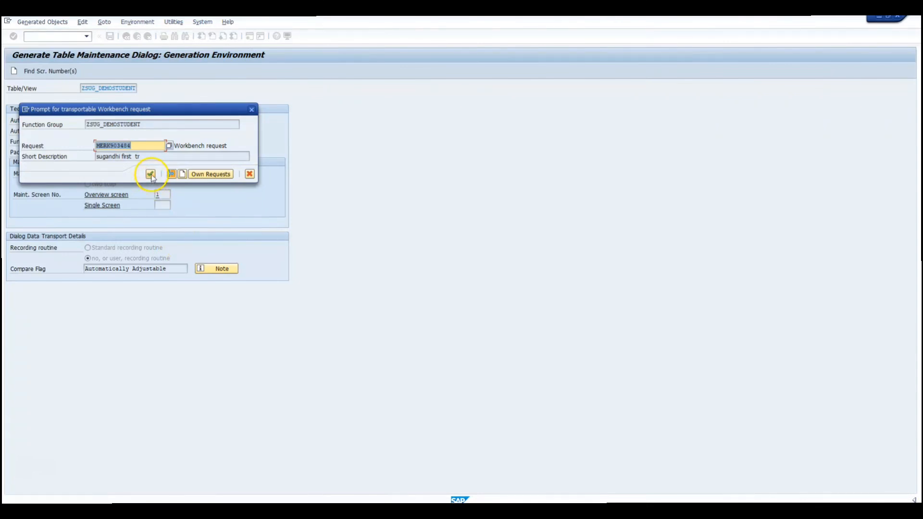
left_click(151, 175)
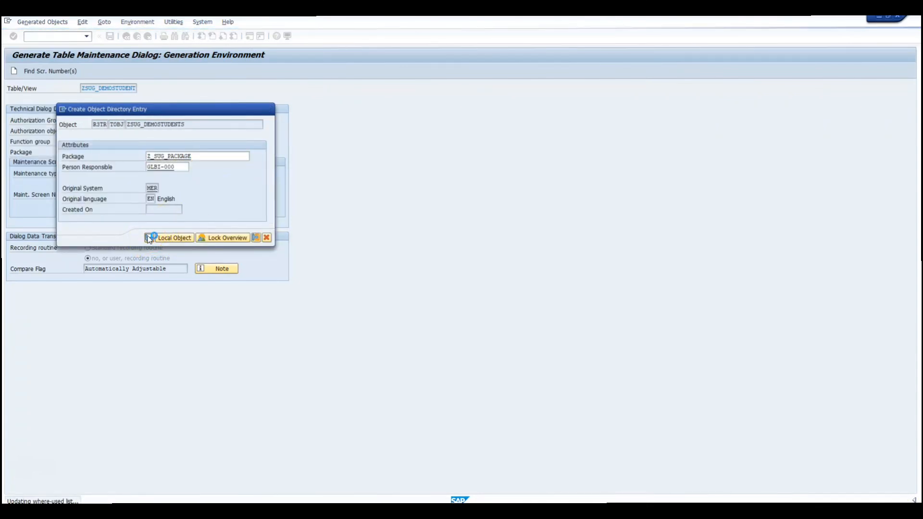
left_click(150, 238)
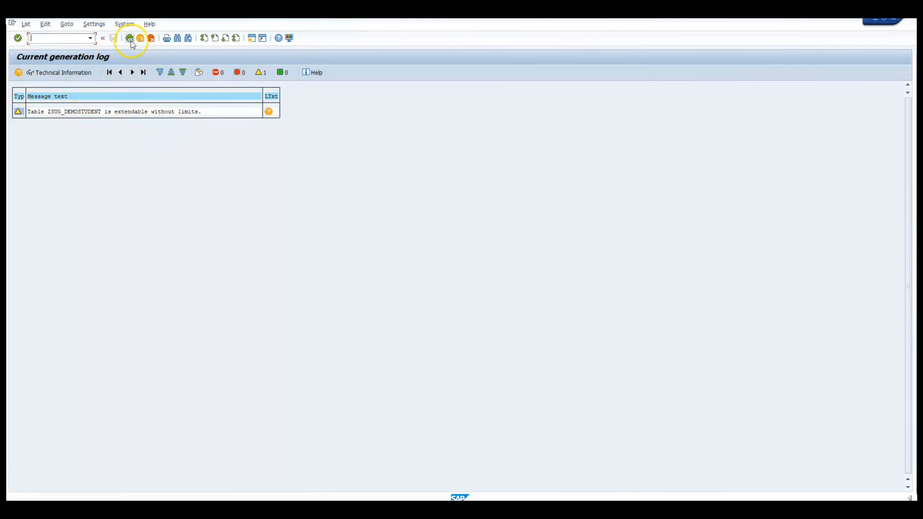
left_click(130, 39)
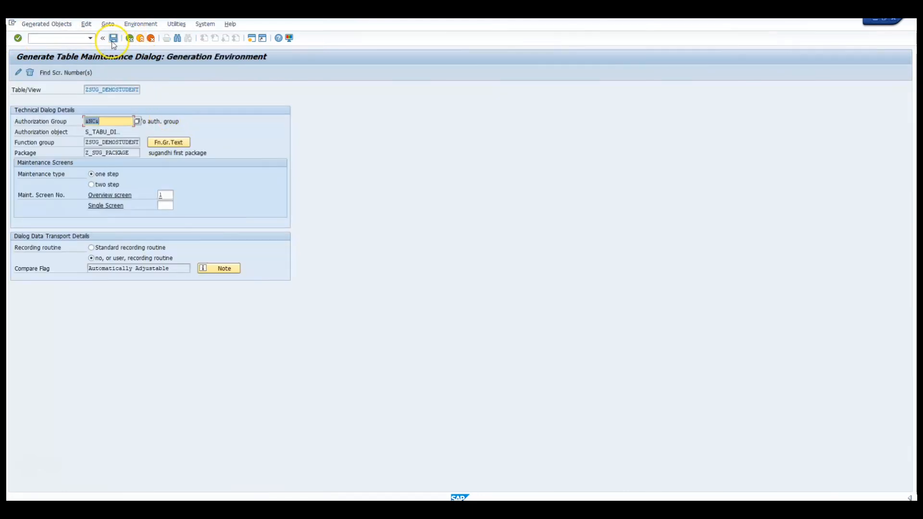
left_click(129, 38)
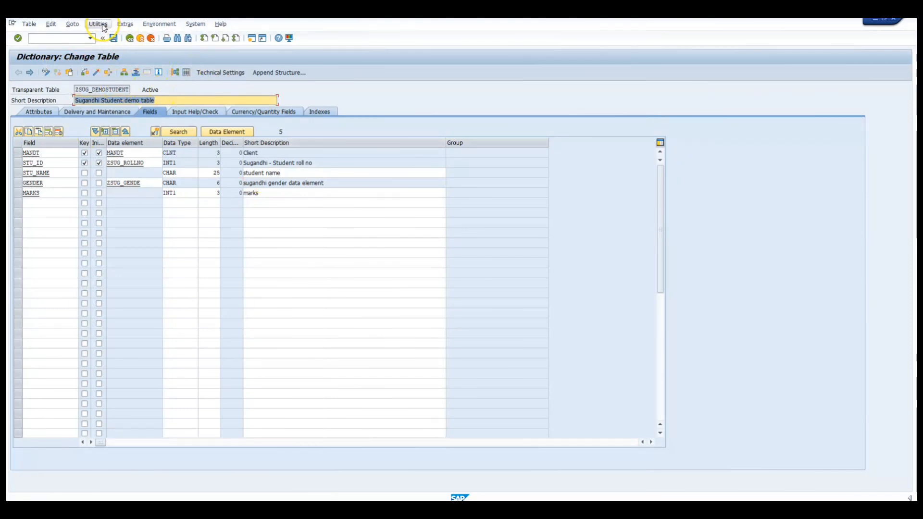
Step: Open entry creation for the table's contents and add a new row with roll number 103, the student's name and gender male
left_click(98, 24)
mouse_move(121, 142)
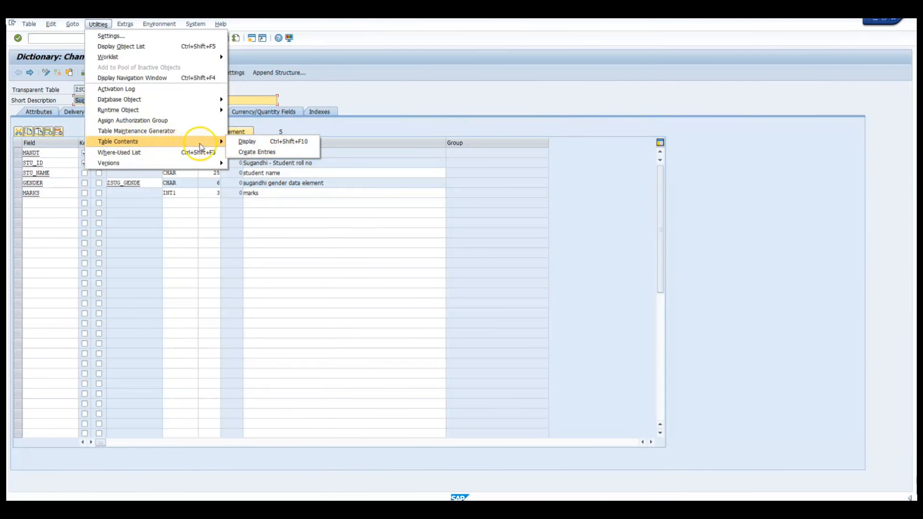
left_click(246, 153)
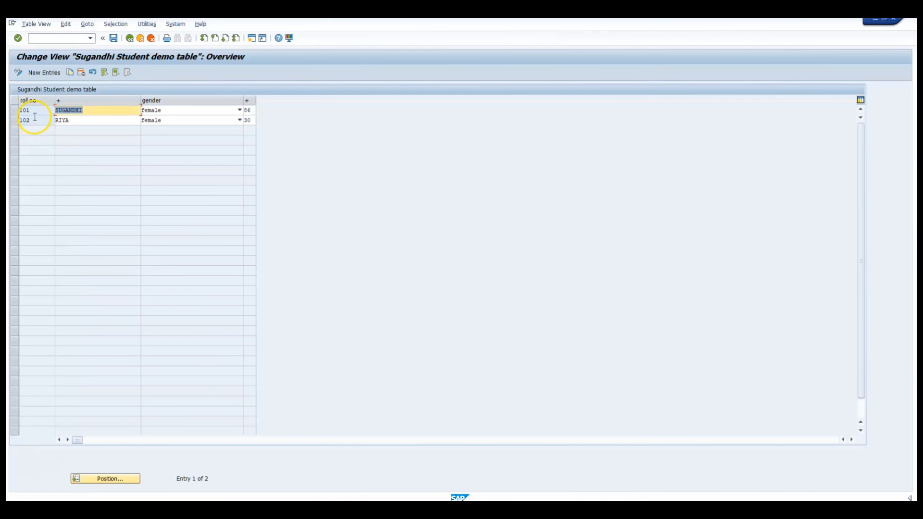
left_click(36, 74)
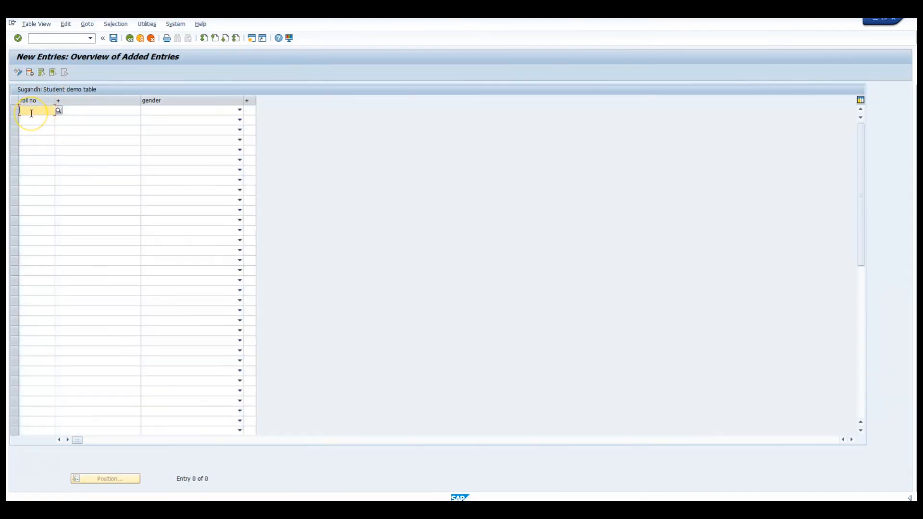
type("103")
left_click(130, 111)
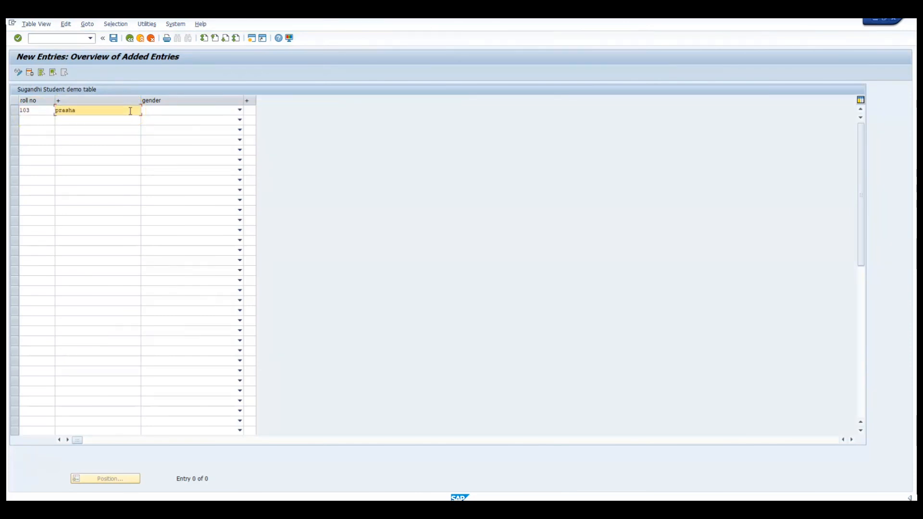
left_click(172, 114)
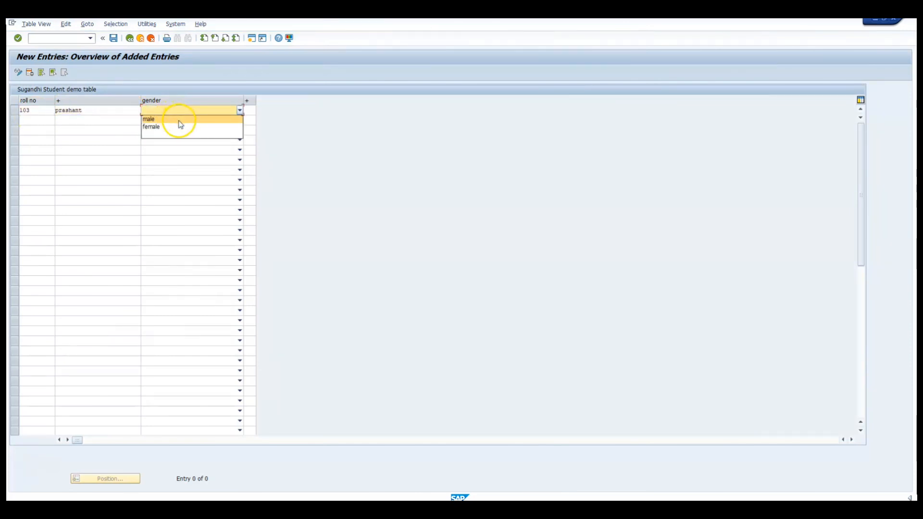
left_click(181, 123)
Step: Add a second new row with roll number 104, the student's name and gender male
left_click(38, 121)
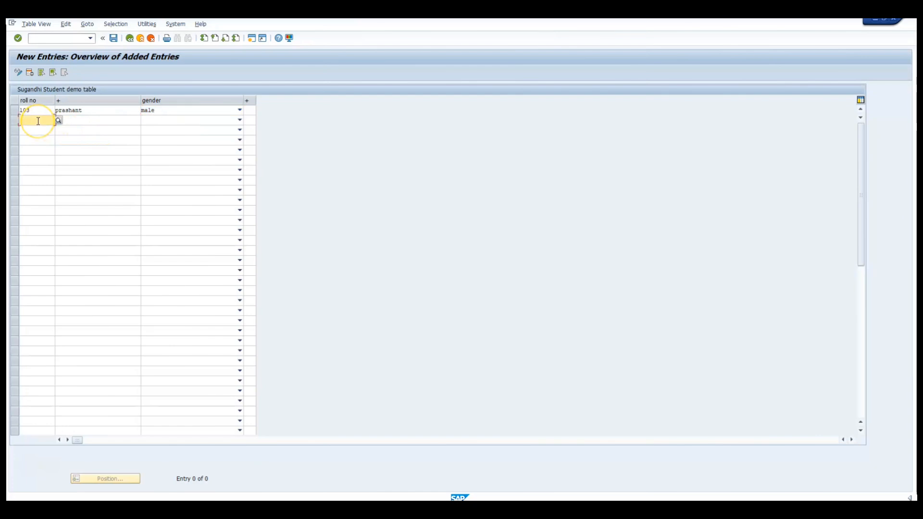
type("104")
left_click(128, 118)
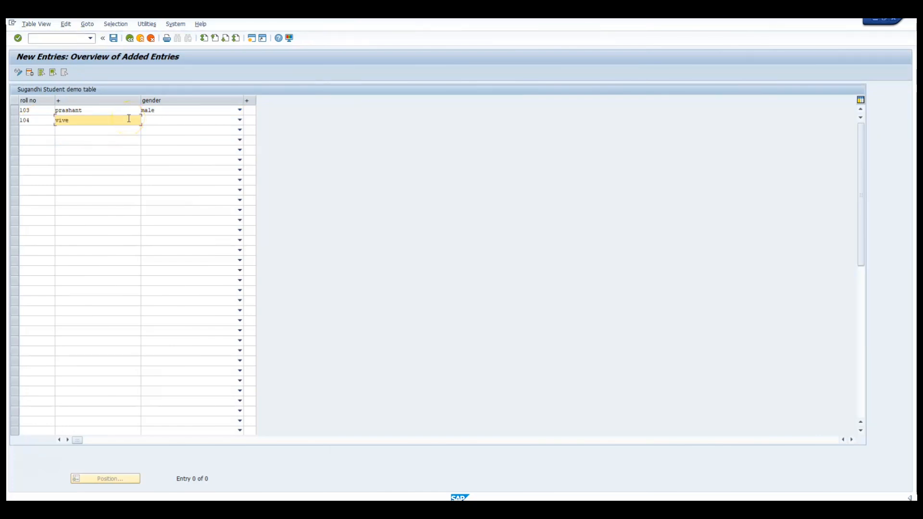
left_click(185, 118)
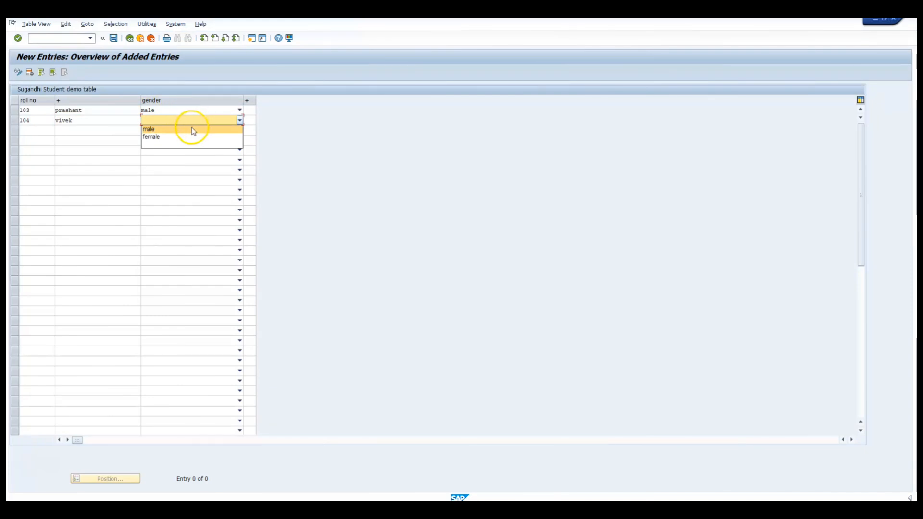
left_click(193, 129)
Step: Add a third new row with roll number 105, the student's name and gender female, and save the new entries
left_click(24, 131)
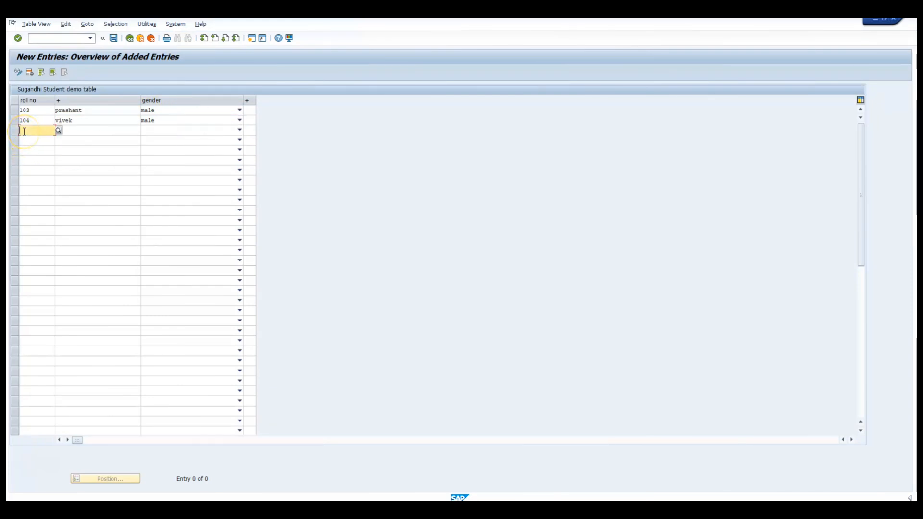
type("105")
left_click(126, 129)
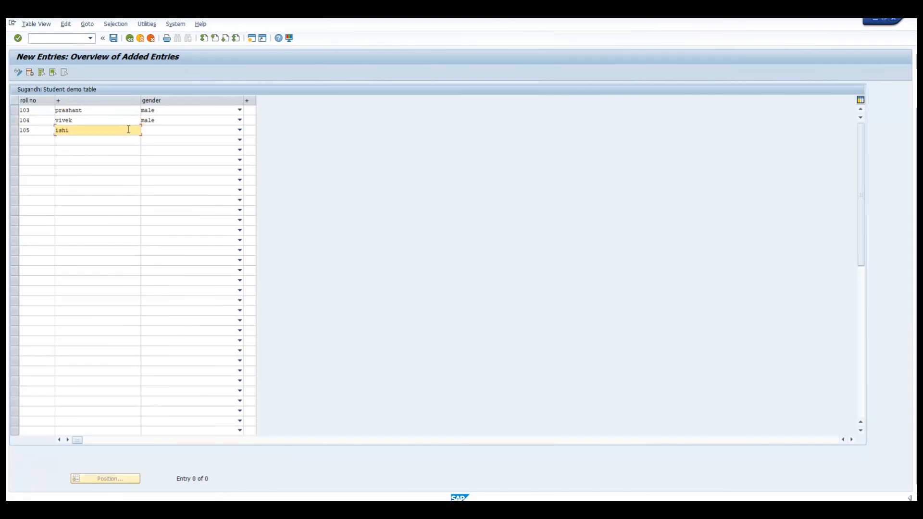
left_click(161, 131)
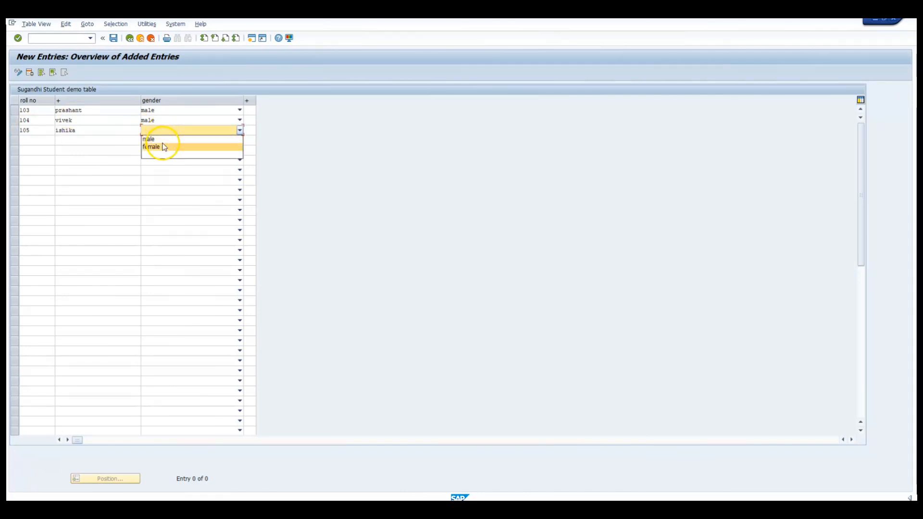
left_click(162, 146)
left_click(129, 129)
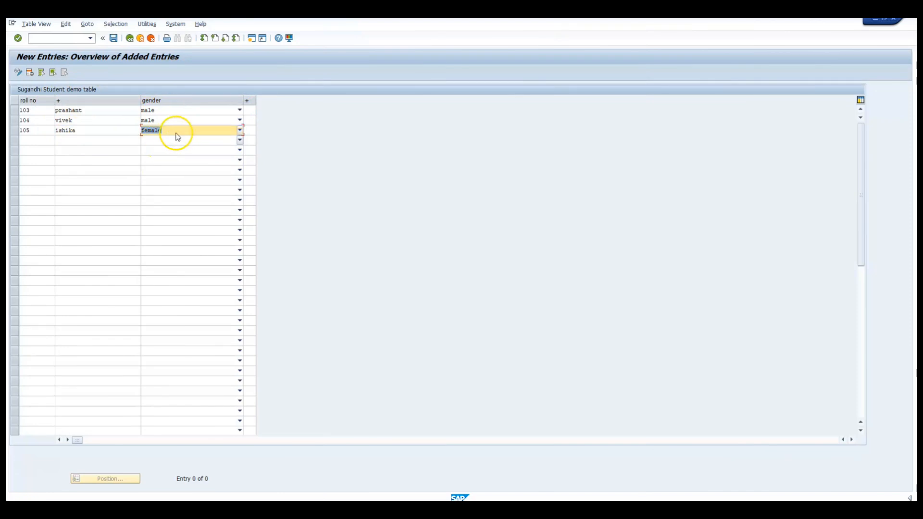
left_click(112, 38)
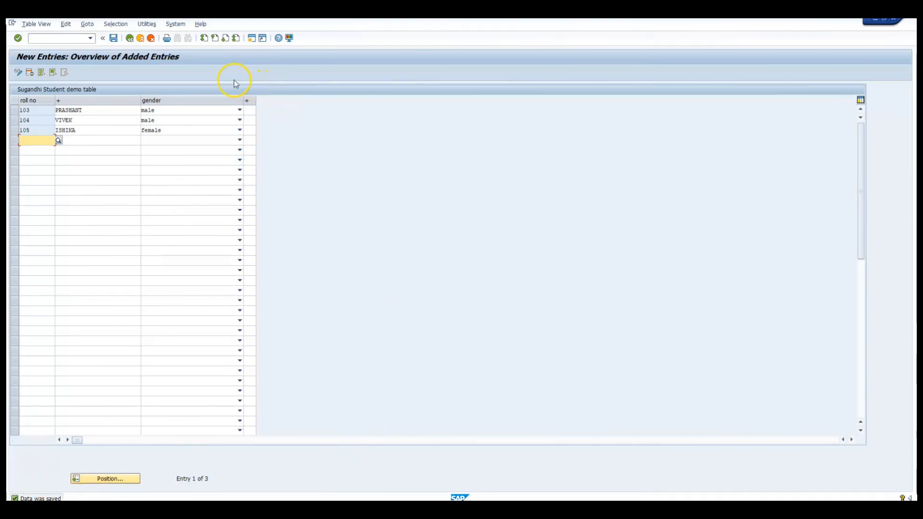
Step: In the entries overview, set the marks of students 103, 104 and 105 to 78, 90 and 45, and save them
left_click(129, 38)
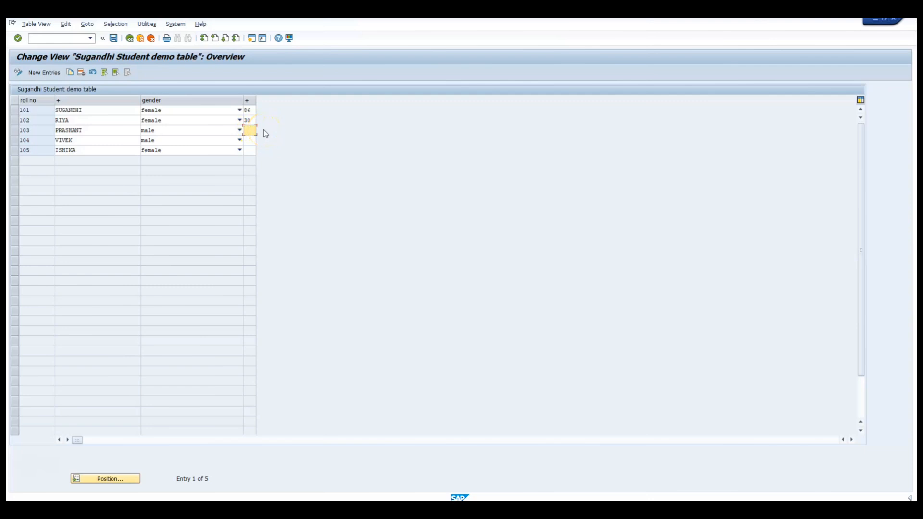
type("78")
left_click(252, 151)
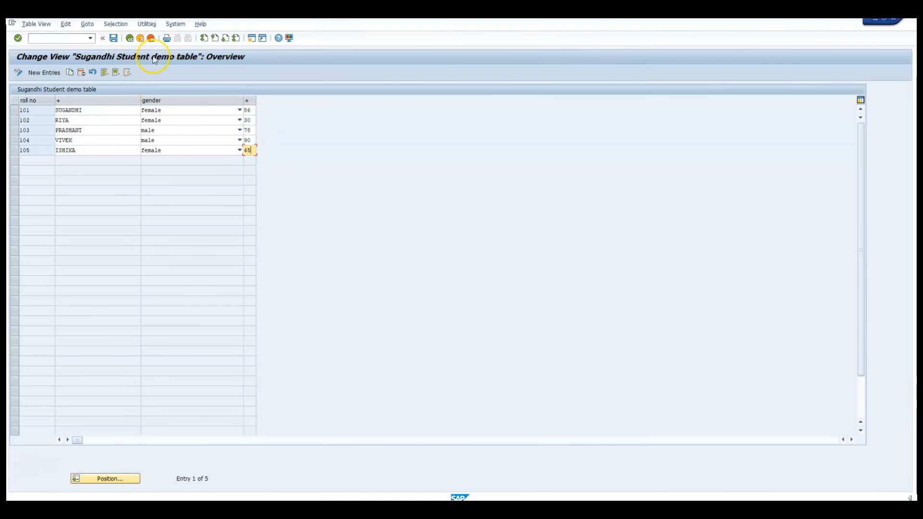
left_click(114, 39)
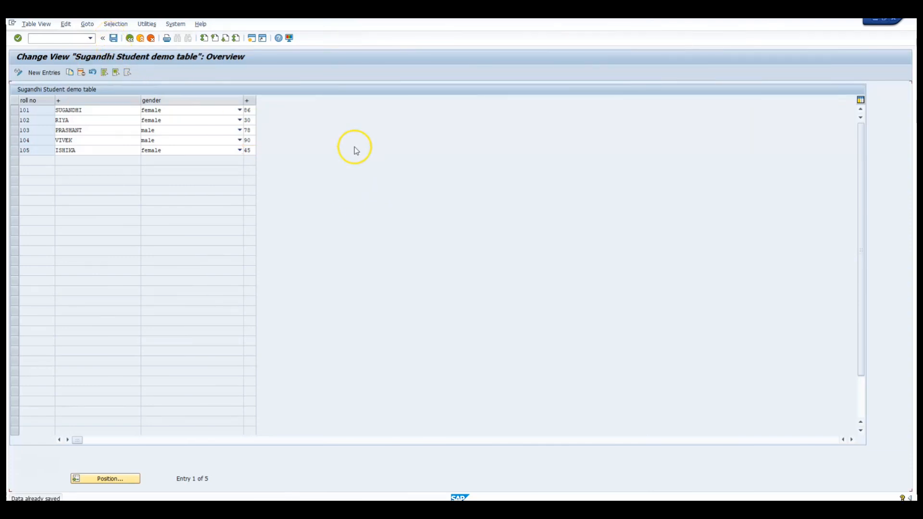
left_click(114, 38)
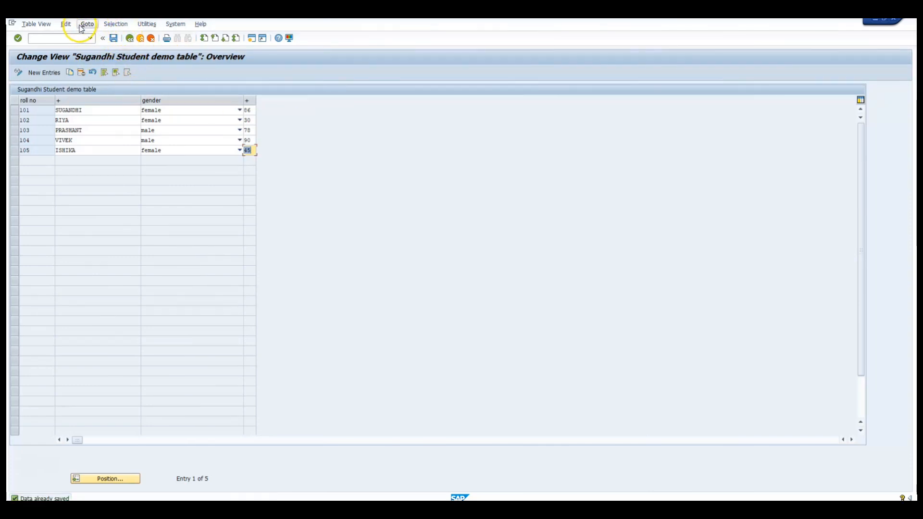
left_click(130, 39)
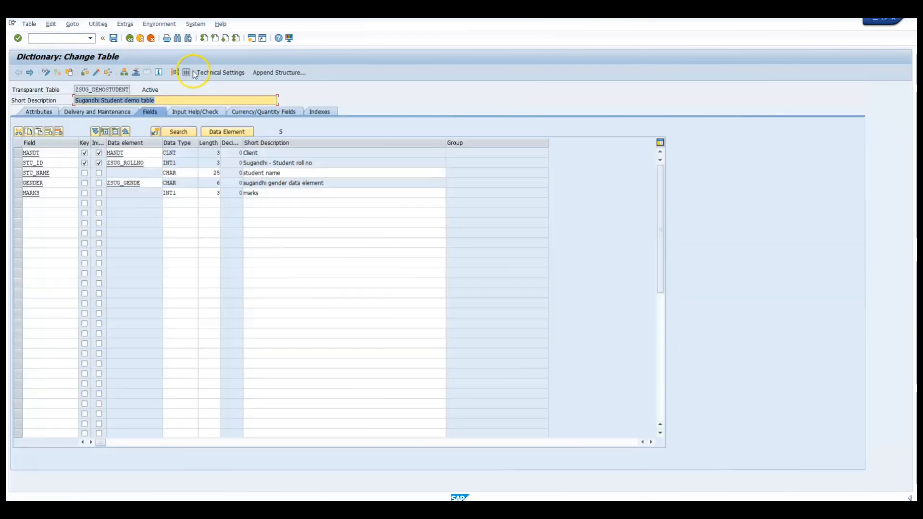
Step: Display the contents of ZSUG_DEMOSTUDENT filtered by STU_ID 104
left_click(97, 24)
mouse_move(171, 140)
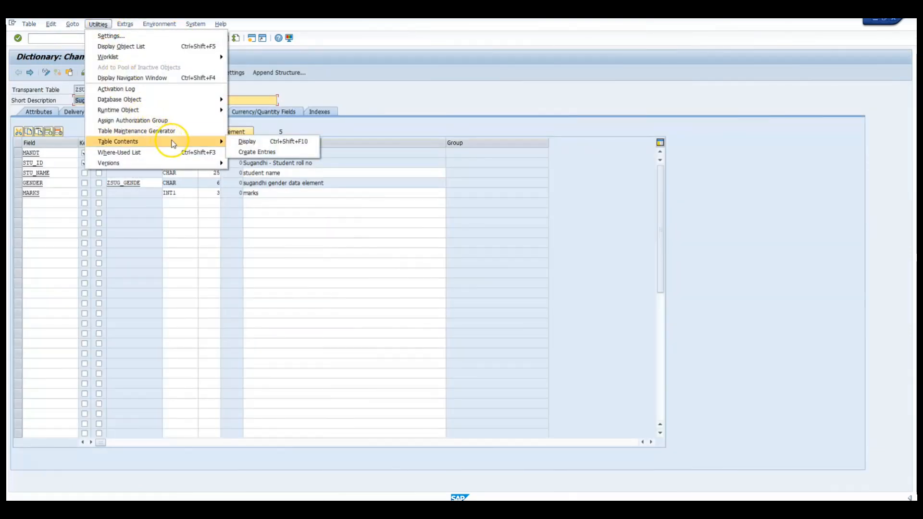
left_click(247, 142)
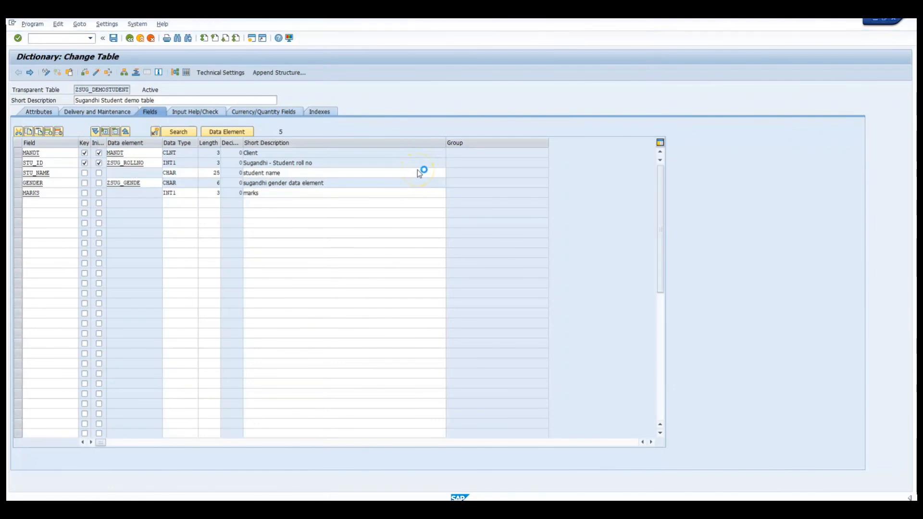
type("104")
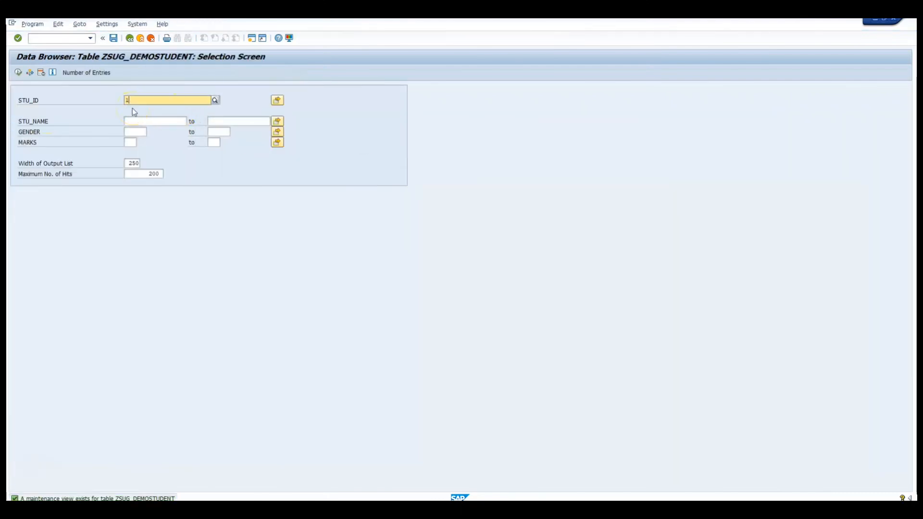
key("F8")
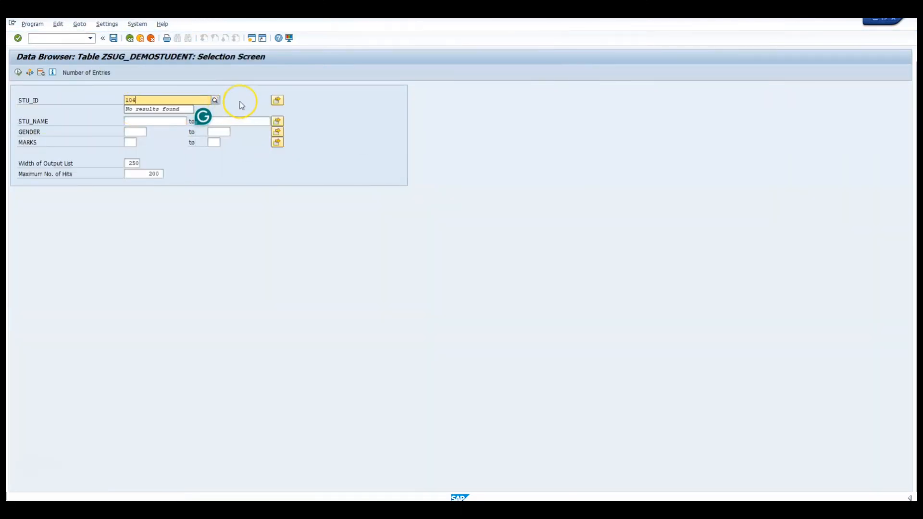
Step: Display the contents of ZSUG_DEMOSTUDENT filtered by the STU_ID range 102 to 104
left_click(214, 101)
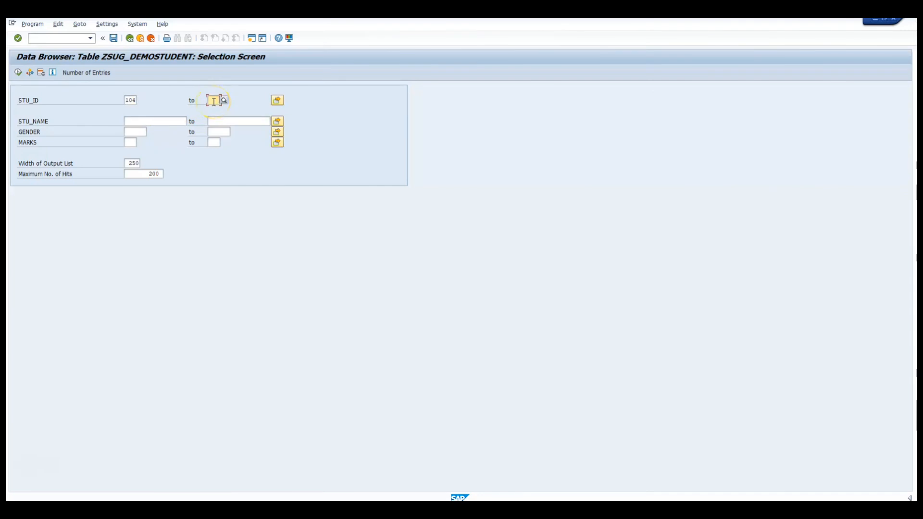
type("104")
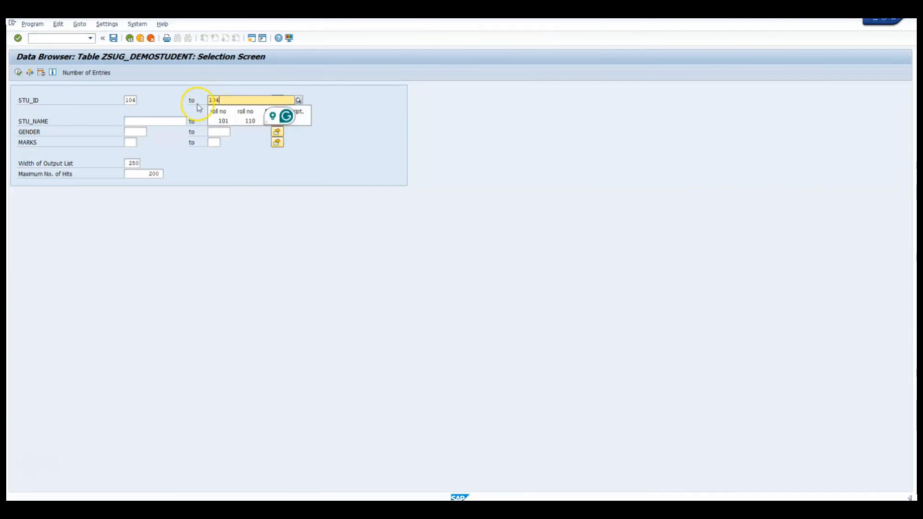
left_click(143, 101)
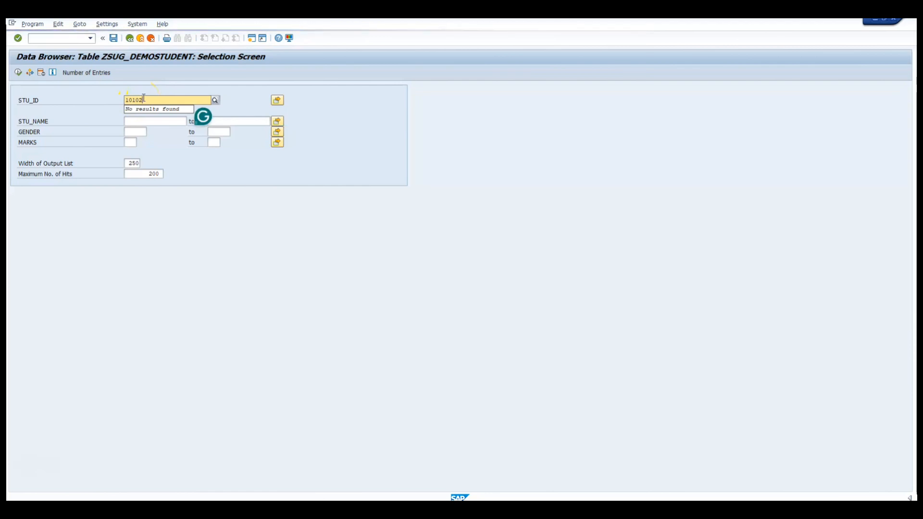
key("BackSpace")
key("BackSpace")
type("2")
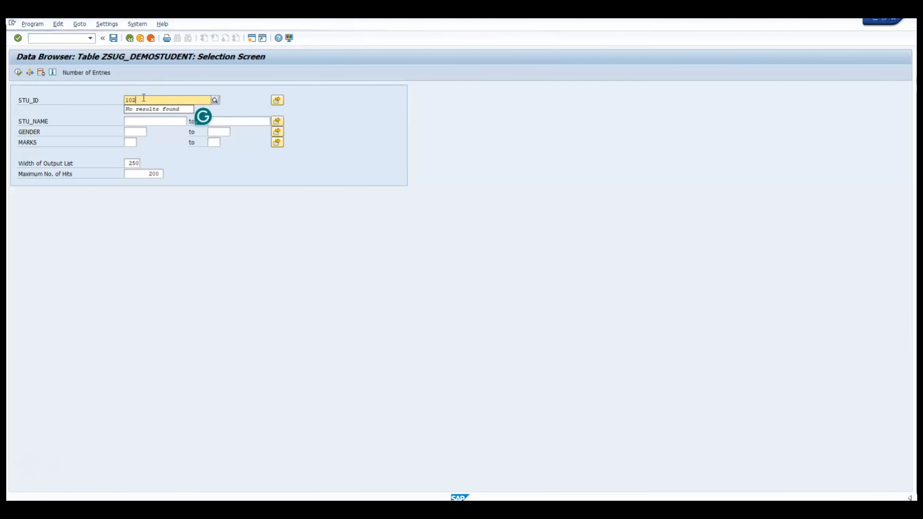
left_click(340, 151)
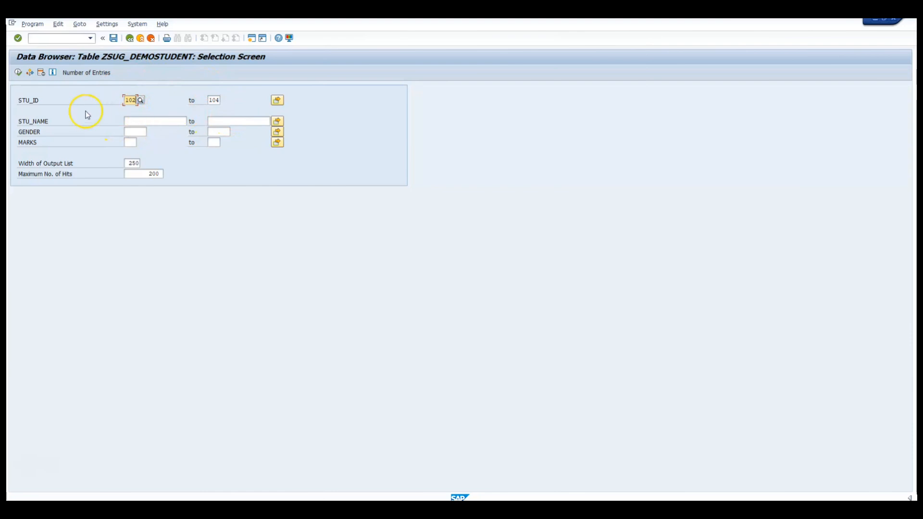
left_click(18, 72)
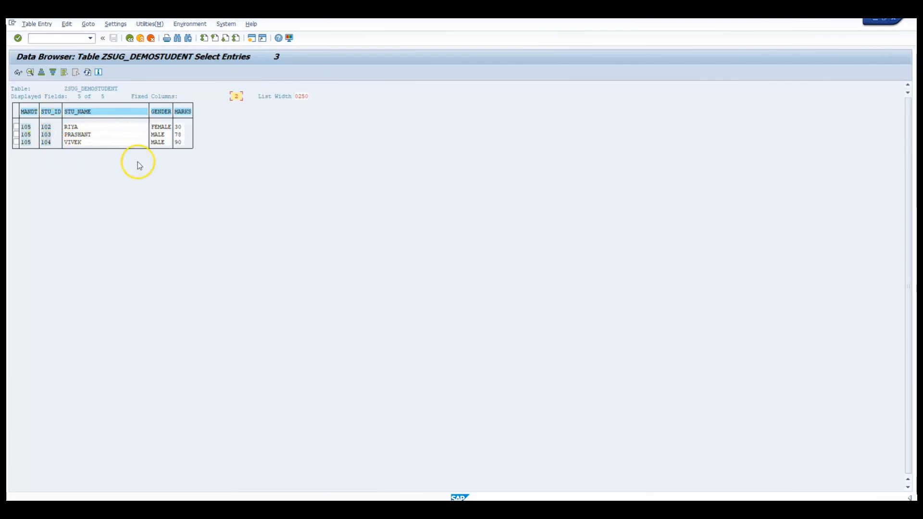
Step: Clear the STU_ID range, display all table entries and return to the table definition
left_click(132, 43)
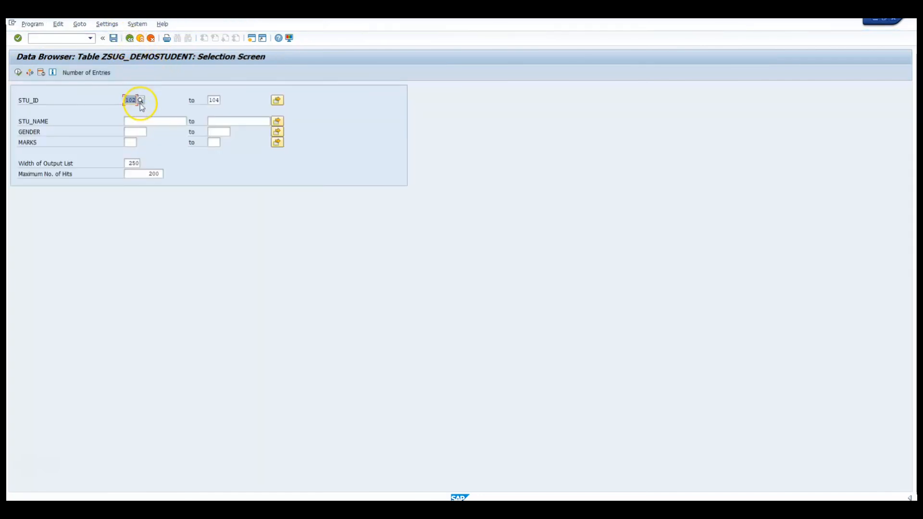
left_click(207, 99)
left_click(41, 74)
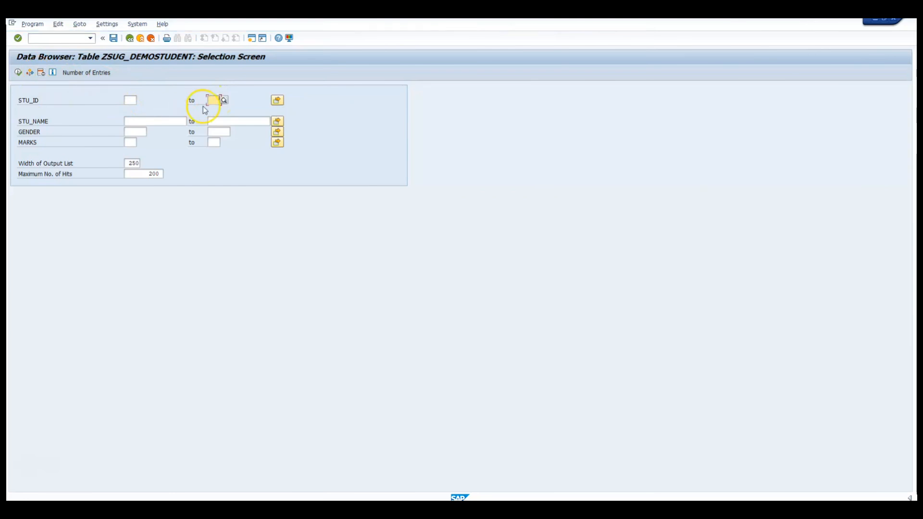
left_click(19, 73)
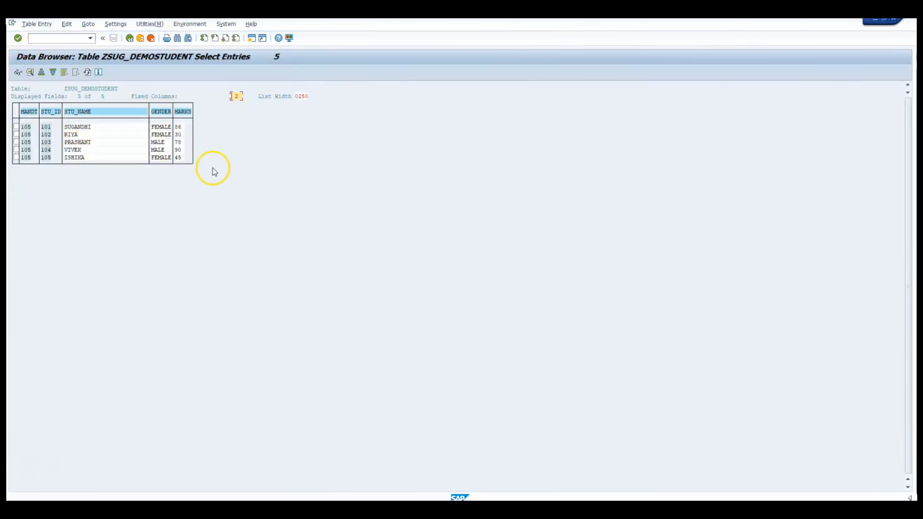
left_click(129, 39)
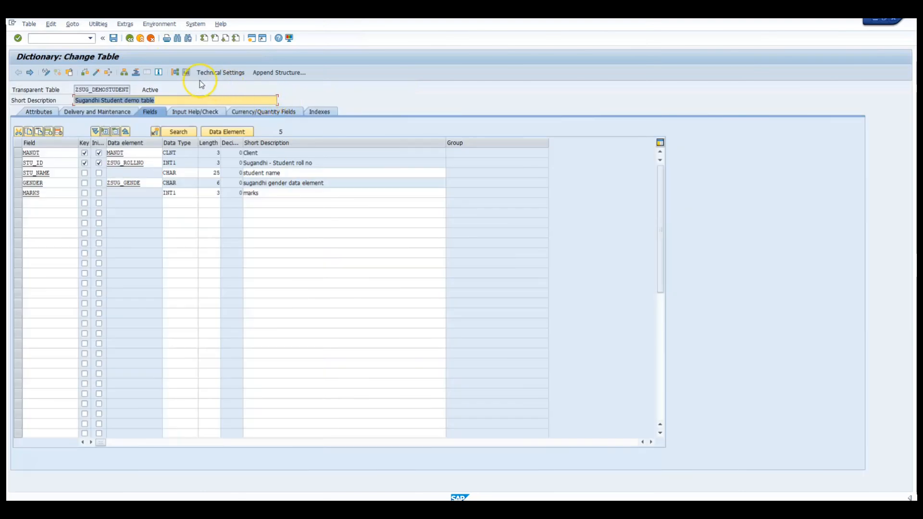
Step: Activate the table ZSUG_DEMOSTUDENT and open its Table Maintenance Generator
left_click(97, 73)
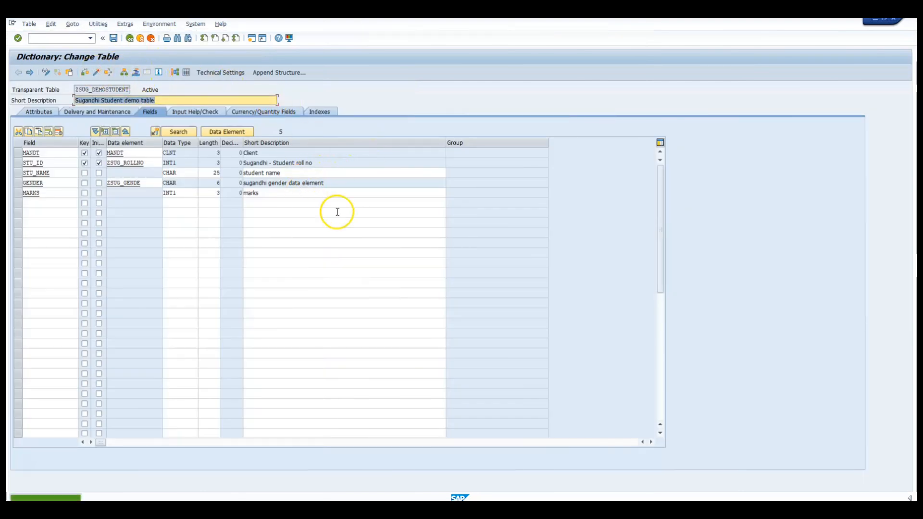
left_click(98, 24)
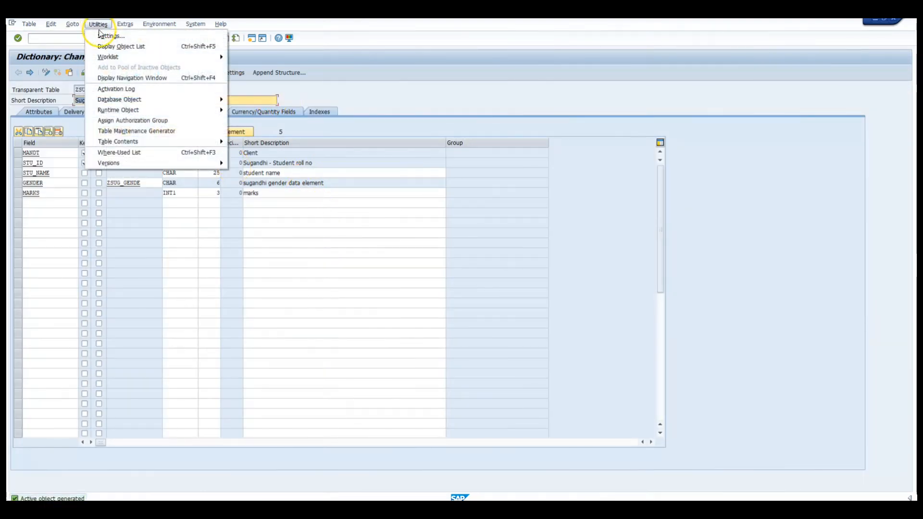
left_click(144, 131)
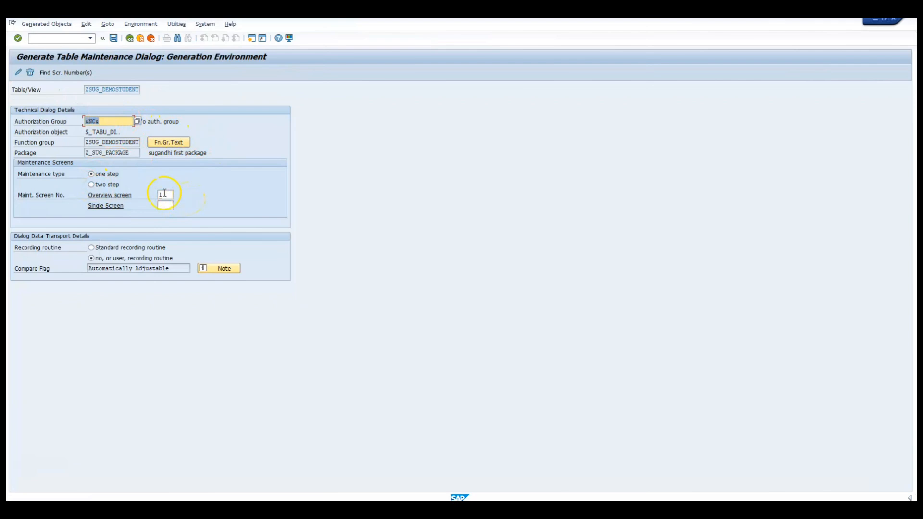
Step: Regenerate the maintenance dialog with all reasons for change, the overview screen, key field and normal field selected, and return to the table definition
left_click(18, 73)
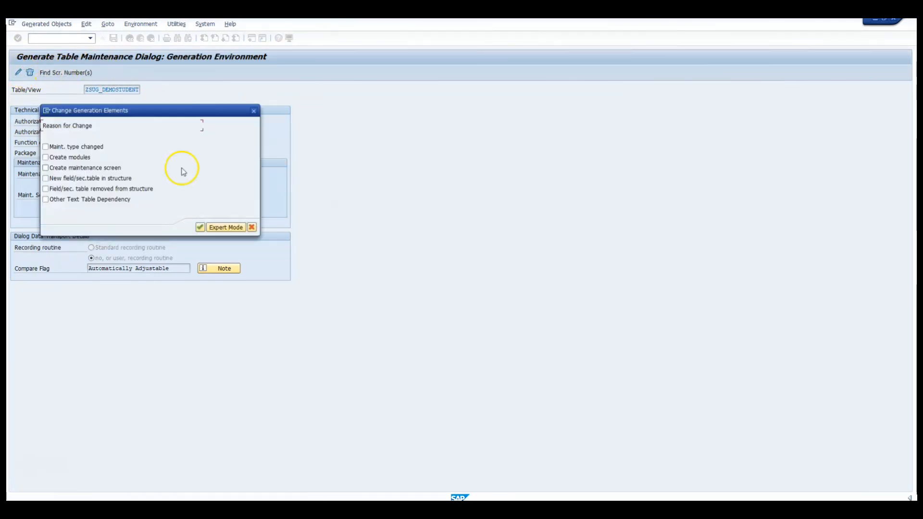
left_click(46, 189)
left_click(46, 199)
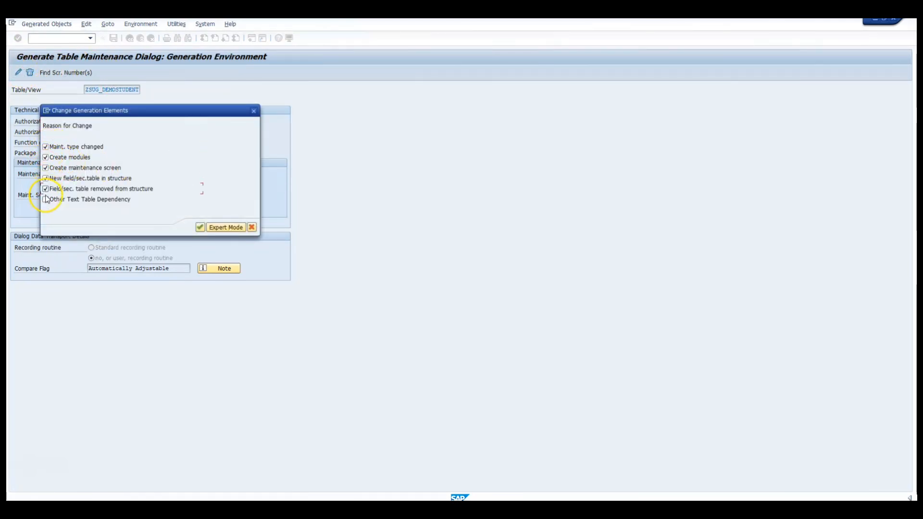
left_click(200, 227)
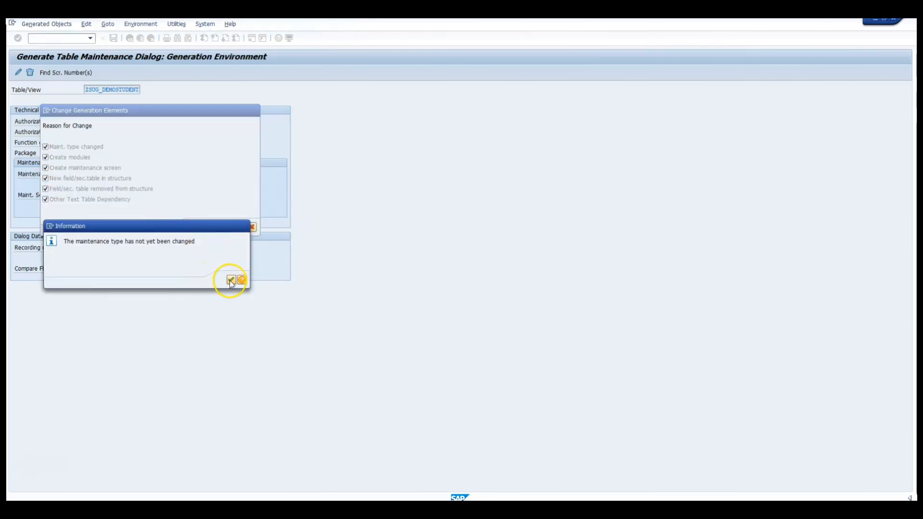
left_click(231, 281)
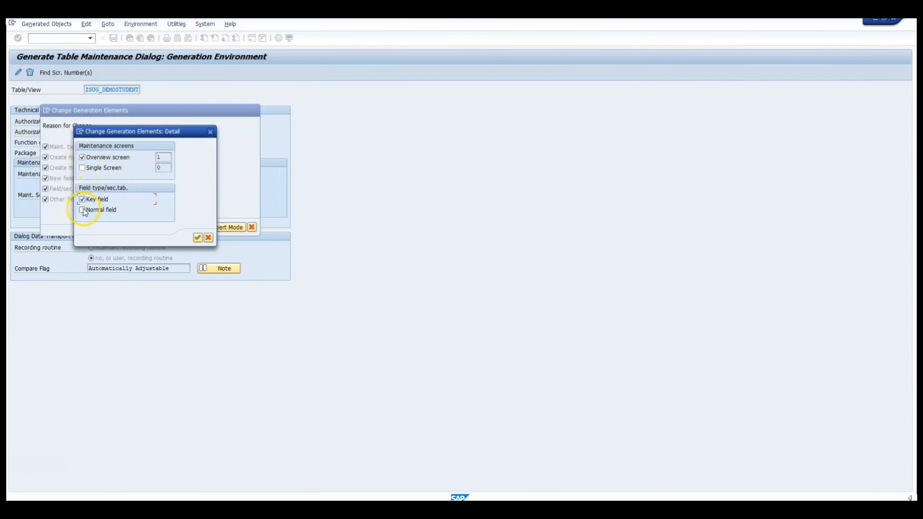
left_click(198, 239)
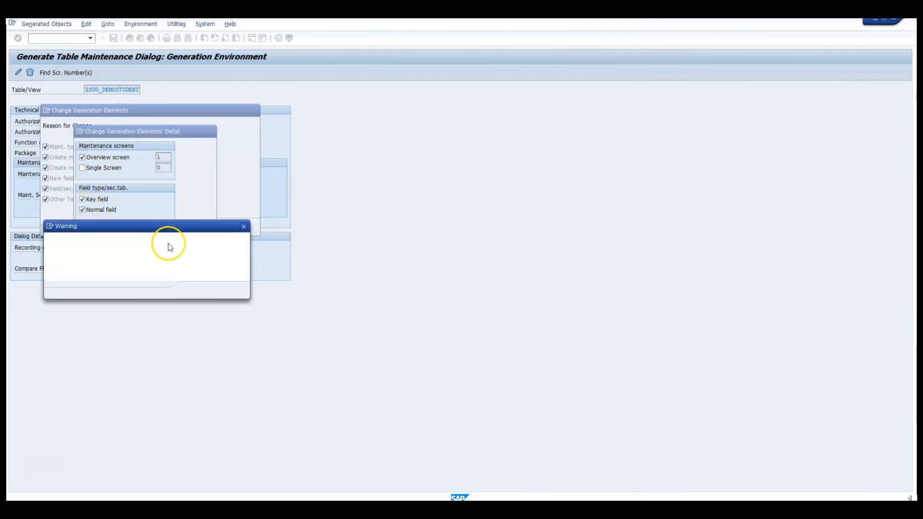
left_click(194, 293)
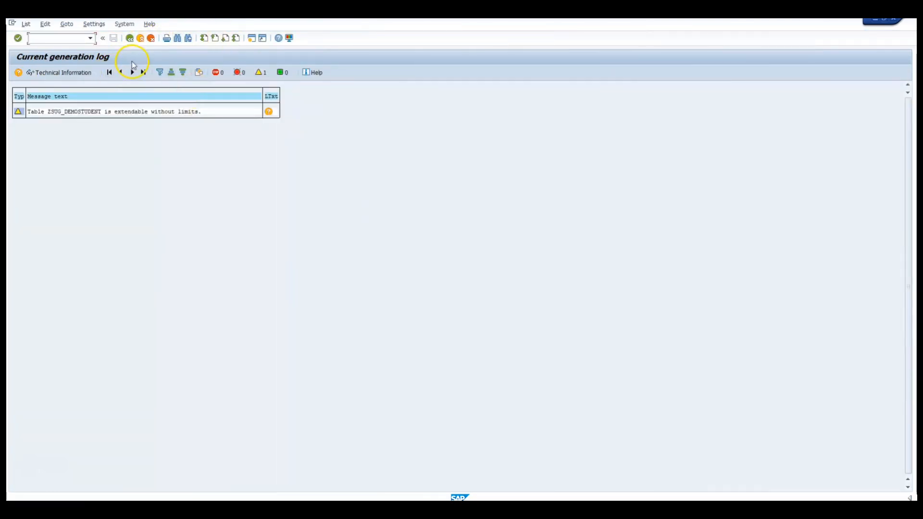
left_click(130, 38)
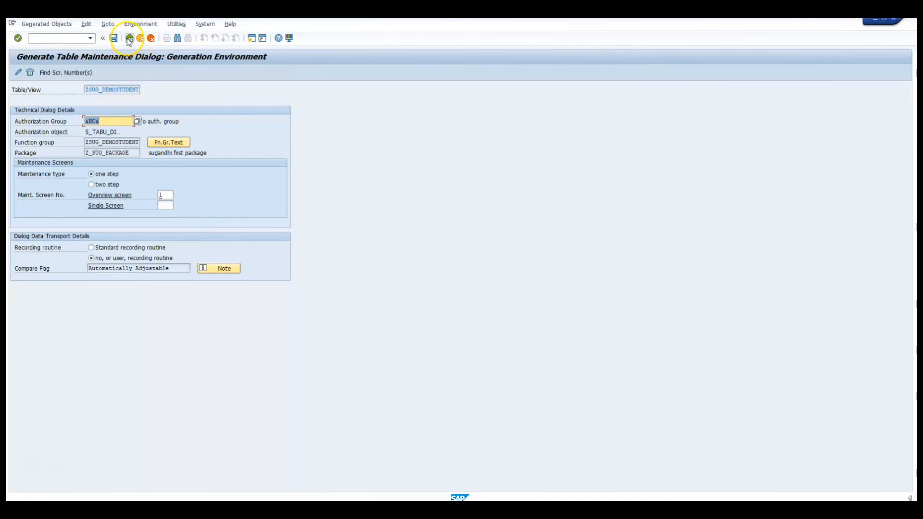
left_click(129, 38)
Step: Display the table contents without selection criteria and go back to the field definitions
left_click(303, 193)
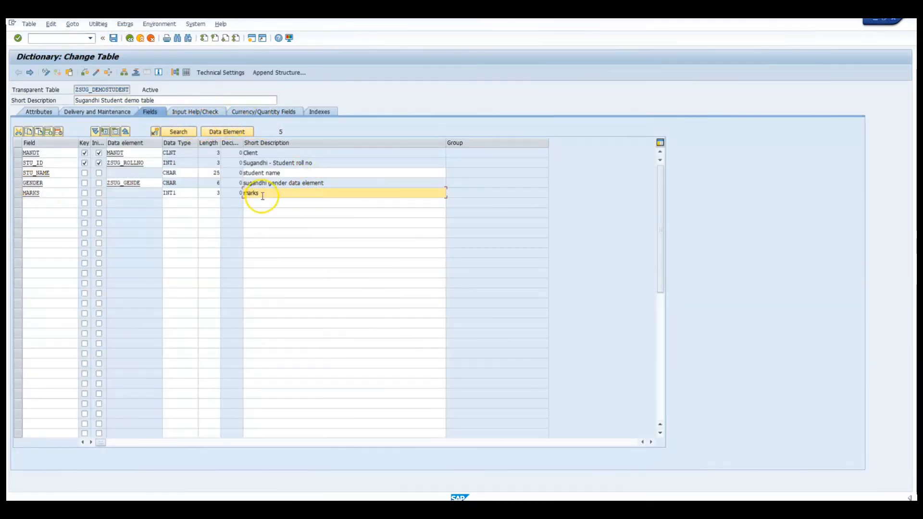
left_click(187, 75)
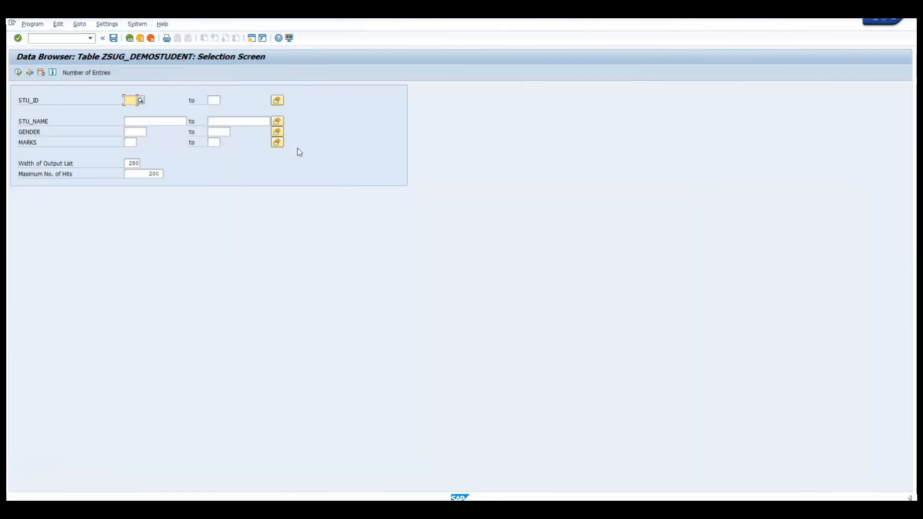
left_click(16, 71)
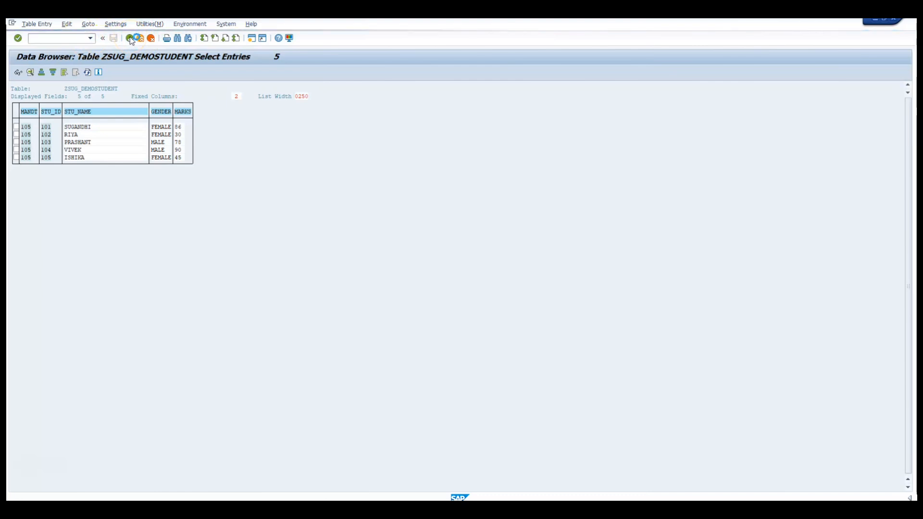
left_click(130, 40)
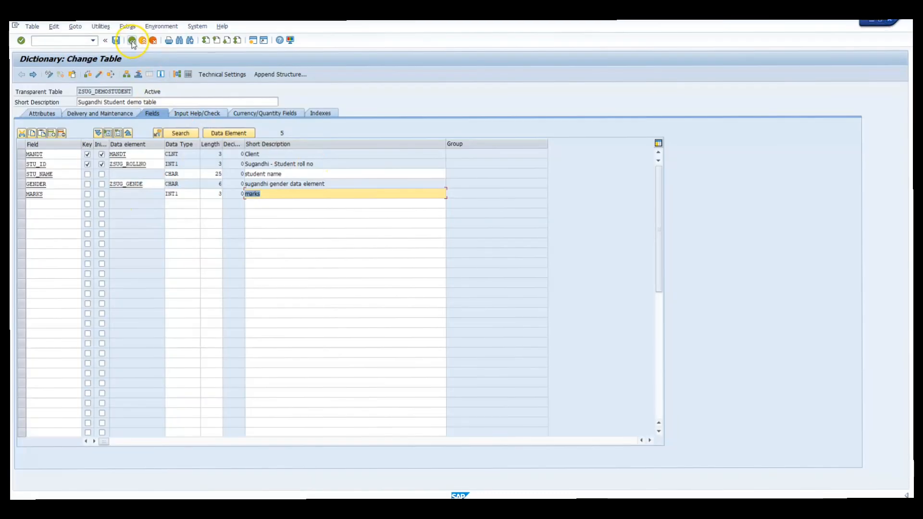
Step: Open the entry maintenance for ZSUG_DEMOSTUDENT and start adding new entries
left_click(101, 26)
mouse_move(202, 142)
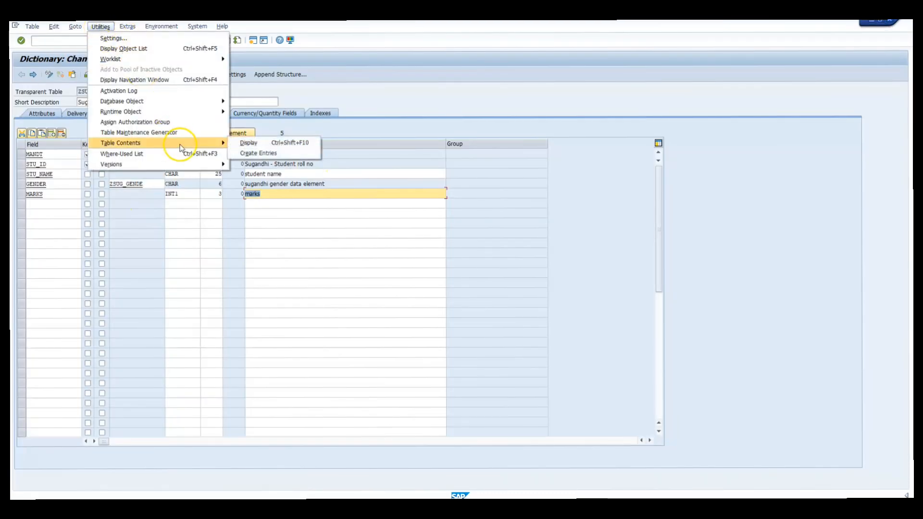
left_click(250, 153)
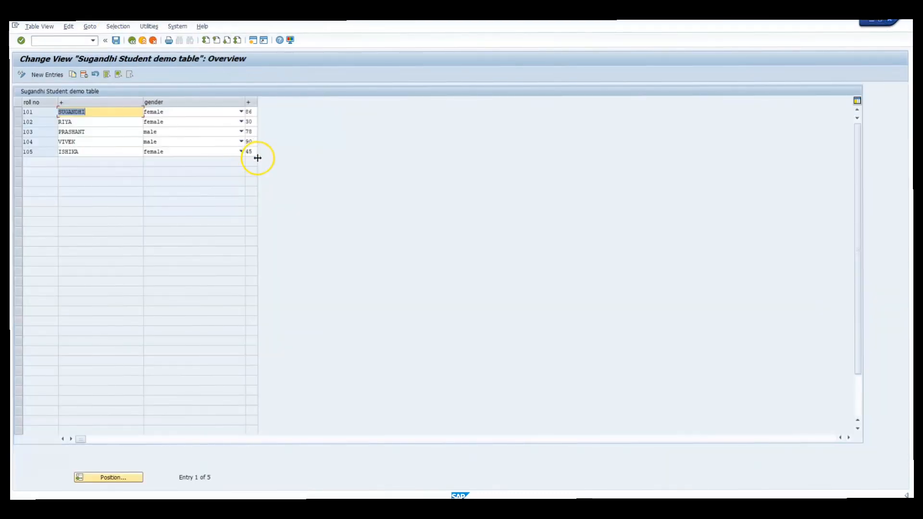
left_click(42, 75)
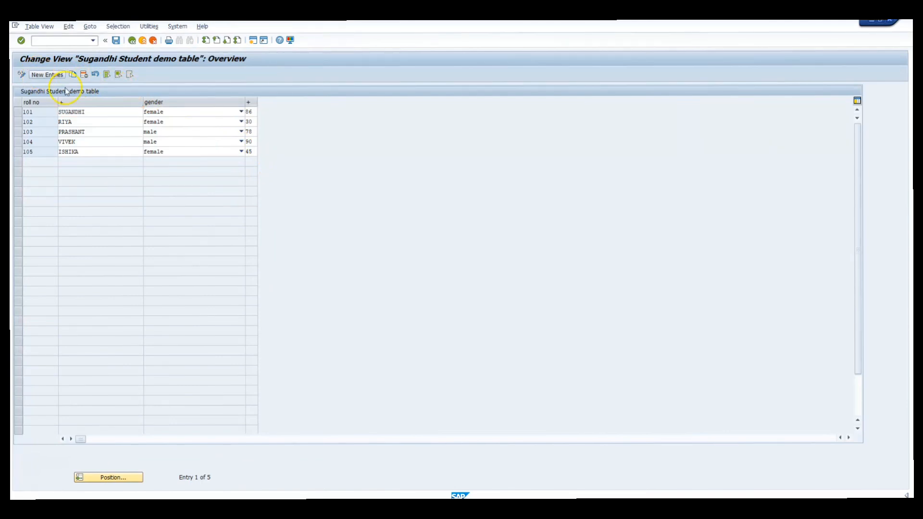
left_click(254, 114)
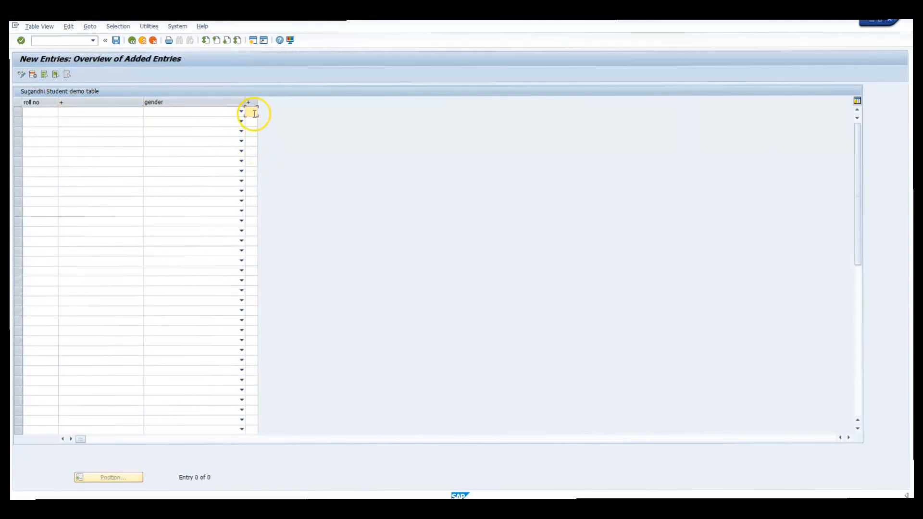
Step: Add a row with roll number 107, the student's name, gender female and marks 94, and save it
left_click(43, 113)
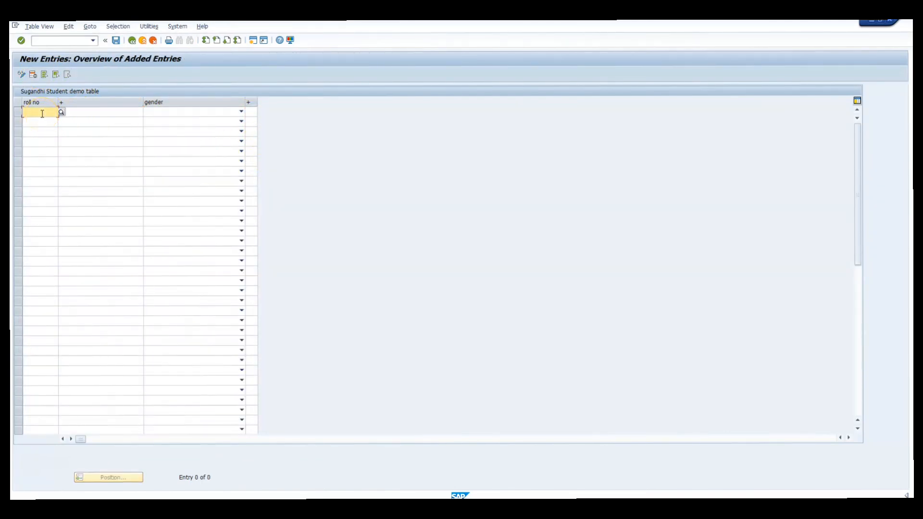
type("107")
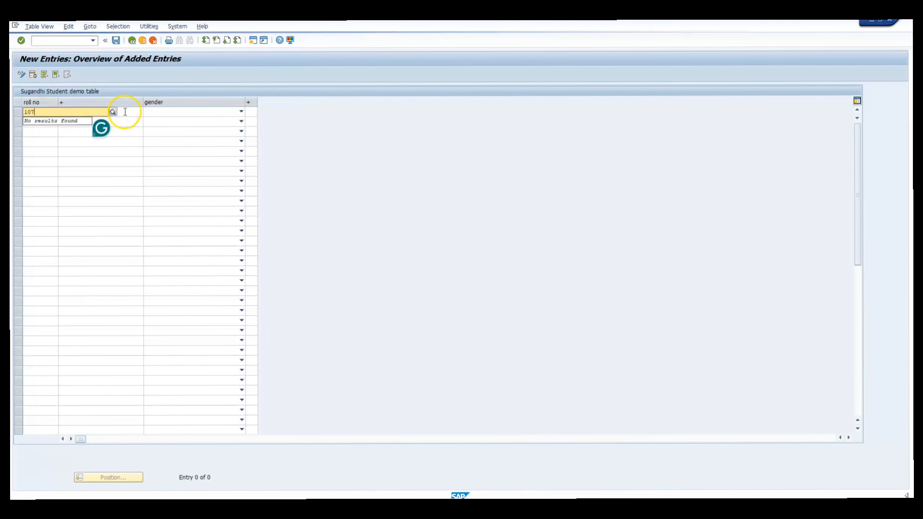
left_click(125, 111)
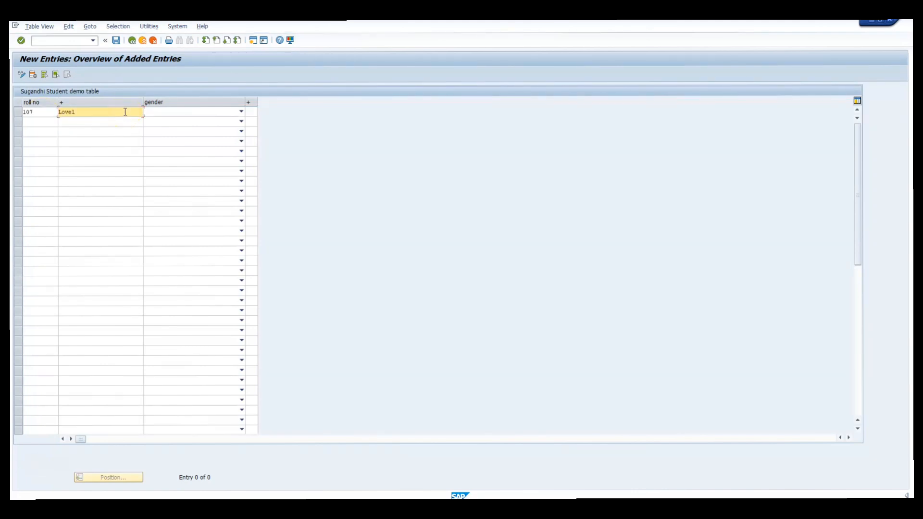
left_click(185, 112)
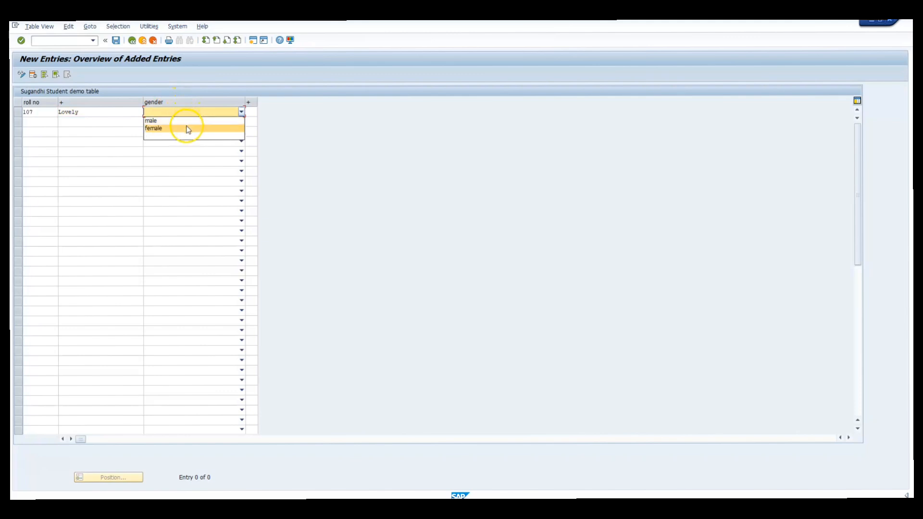
left_click(187, 128)
left_click(251, 112)
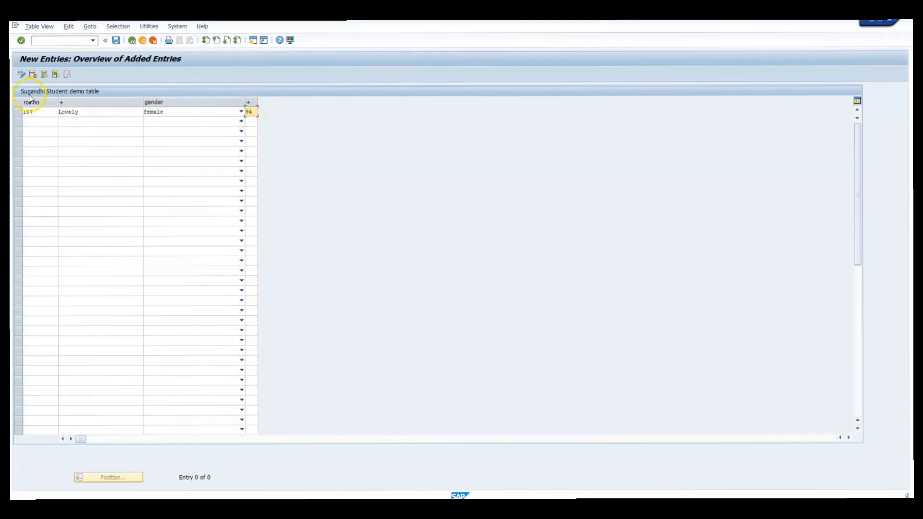
left_click(116, 43)
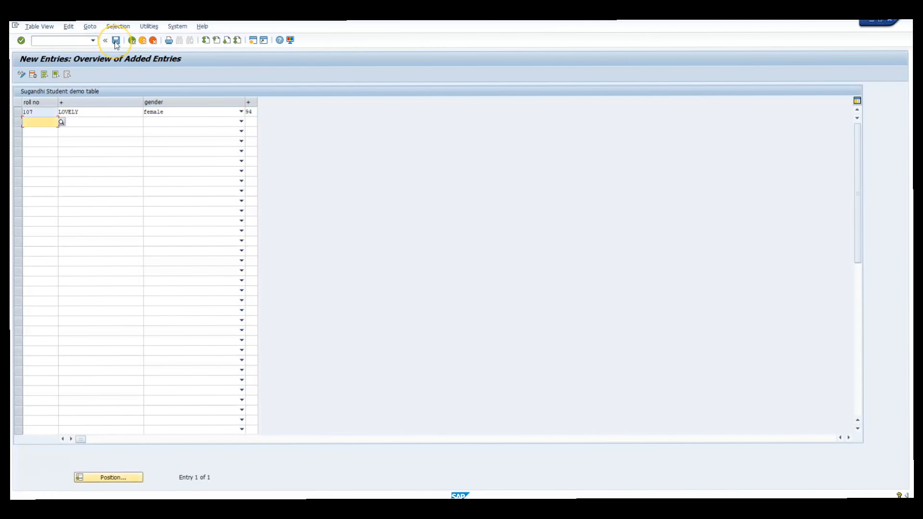
Step: Review the student records and column headings in the entries overview, and return to the table definition
left_click(131, 42)
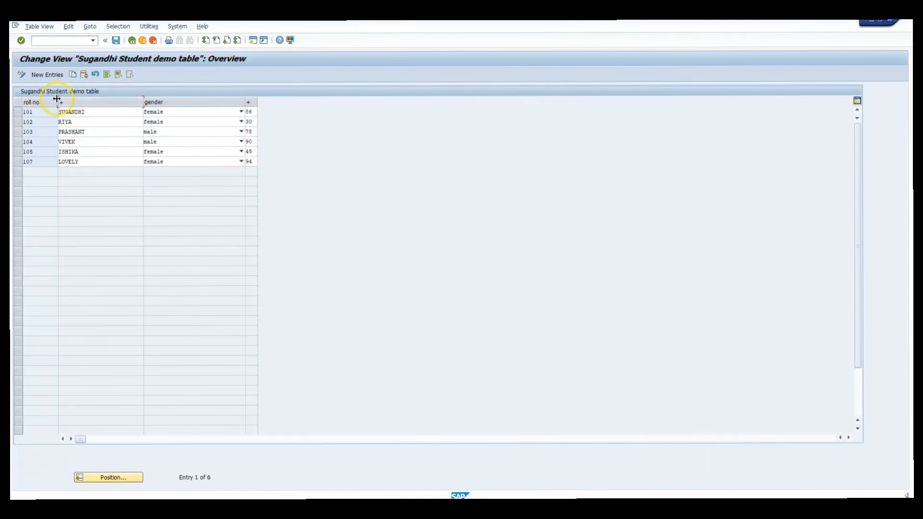
left_click(162, 99)
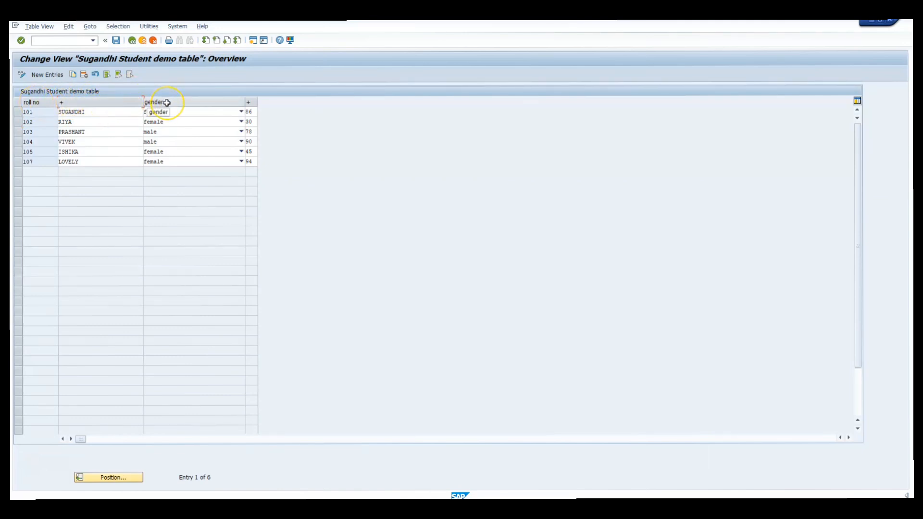
left_click(131, 40)
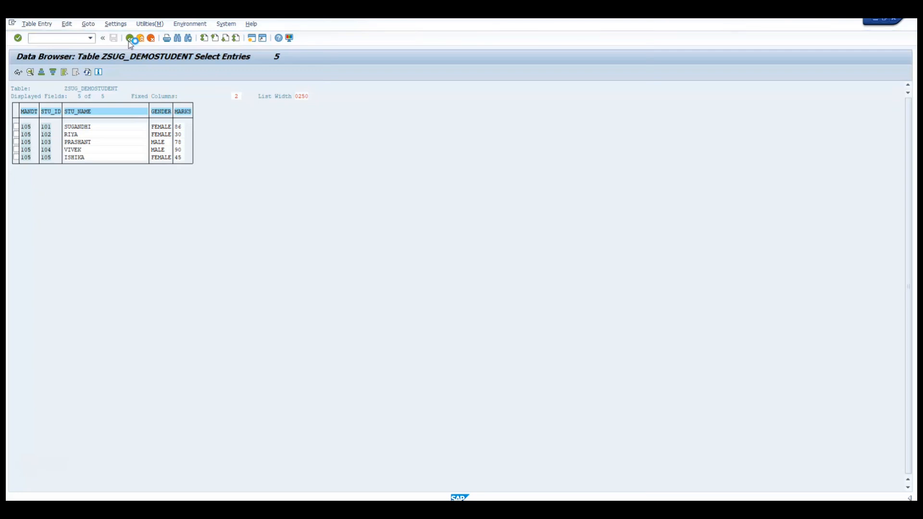
left_click(130, 41)
left_click(129, 39)
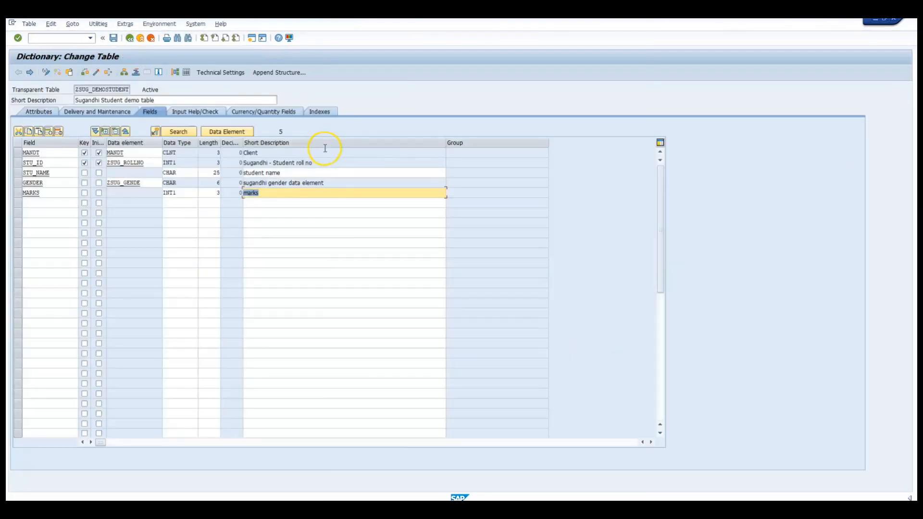